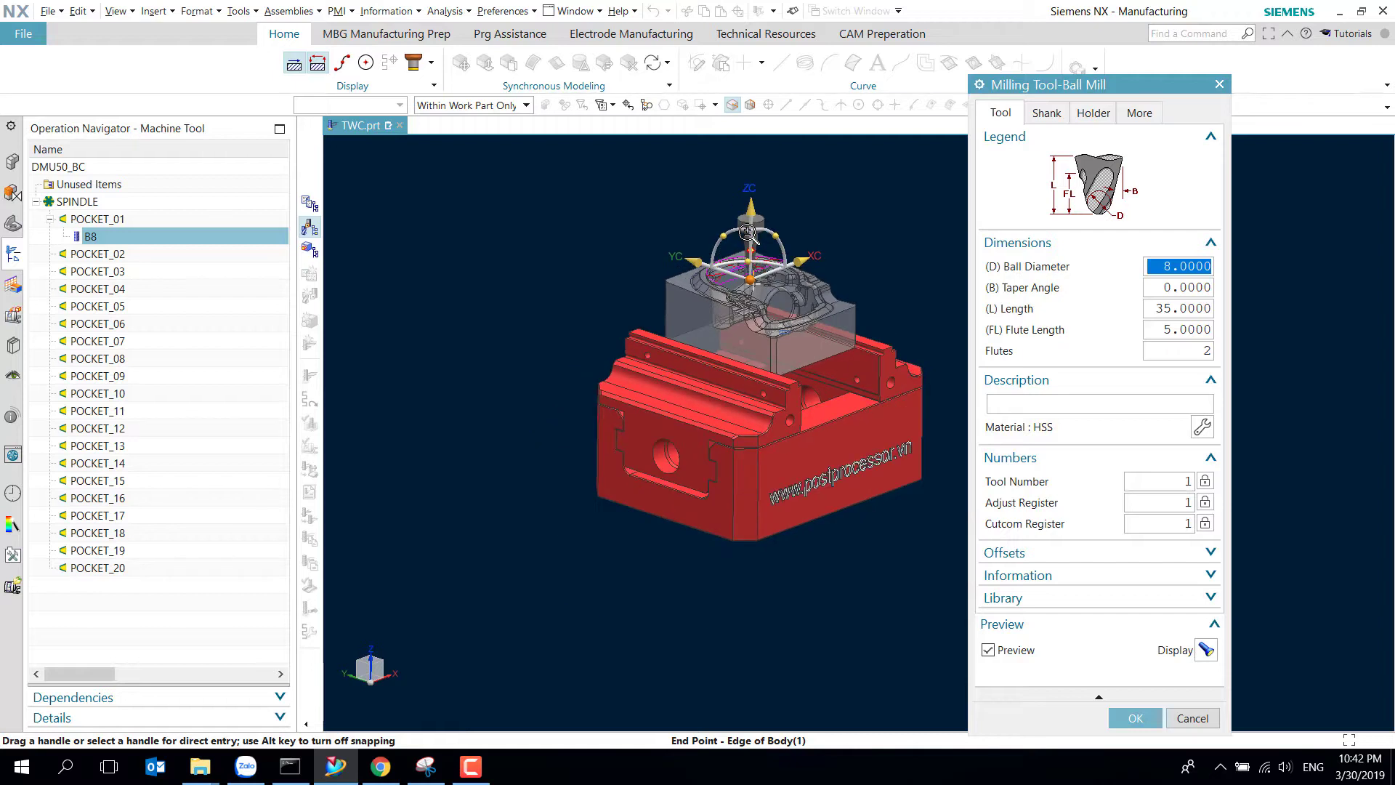
Close the ball mill settings and create a mill_multi-axis ZLEVEL_5AXIS operation under tool B8, using WORKPIECE geometry and METHOD.
{"action": "middle_click", "coordinate": [749, 240]}
{"action": "right_click", "coordinate": [93, 247]}
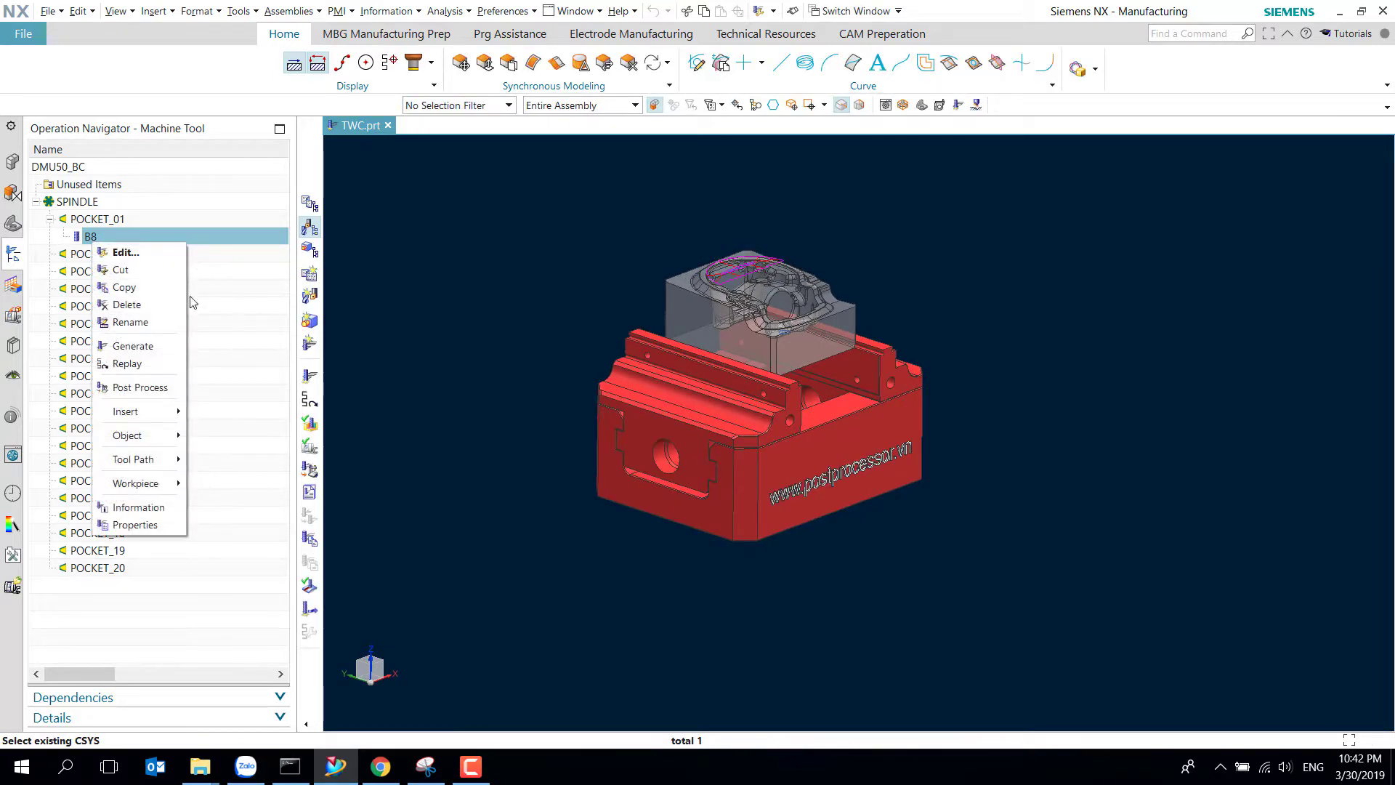
{"action": "mouse_move", "coordinate": [127, 408]}
{"action": "left_click", "coordinate": [227, 414]}
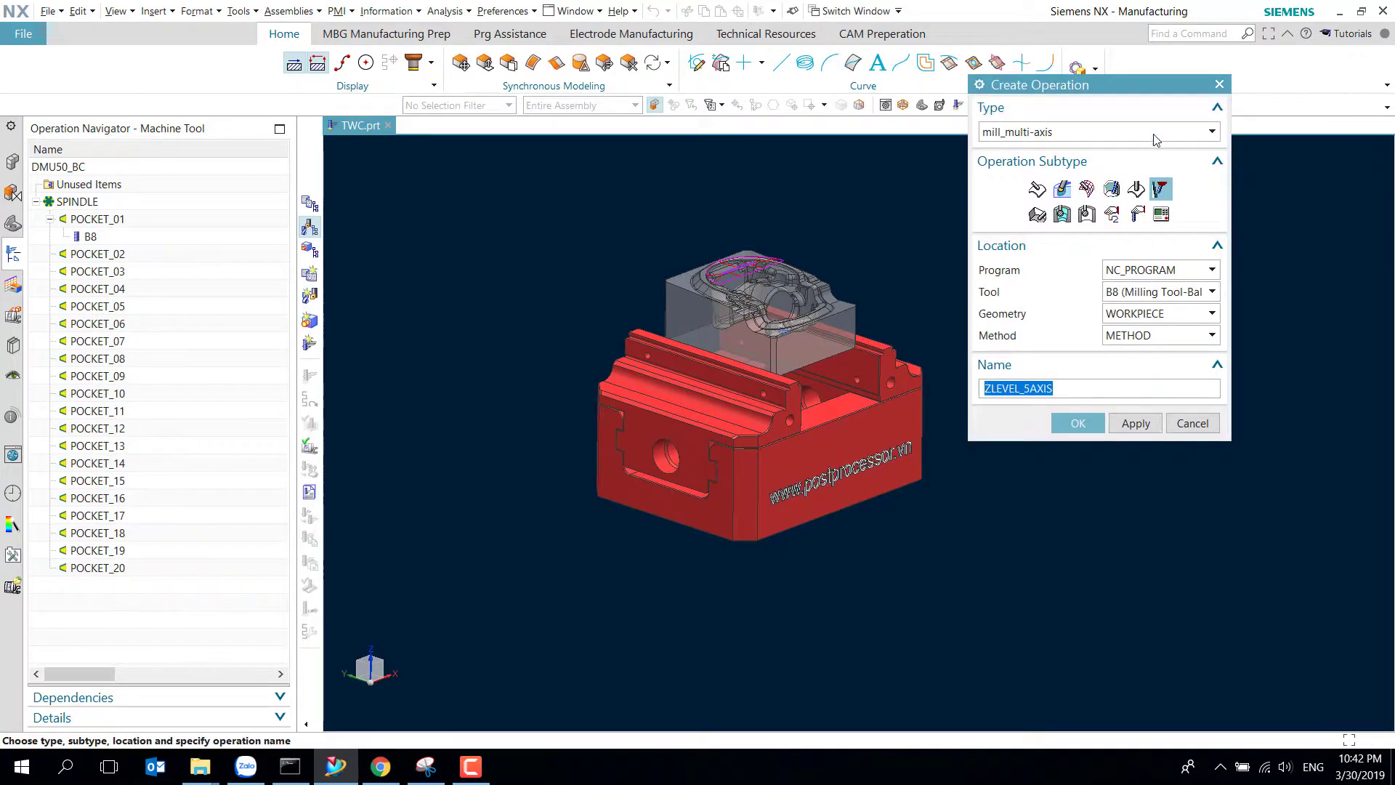
{"action": "left_click", "coordinate": [1161, 191]}
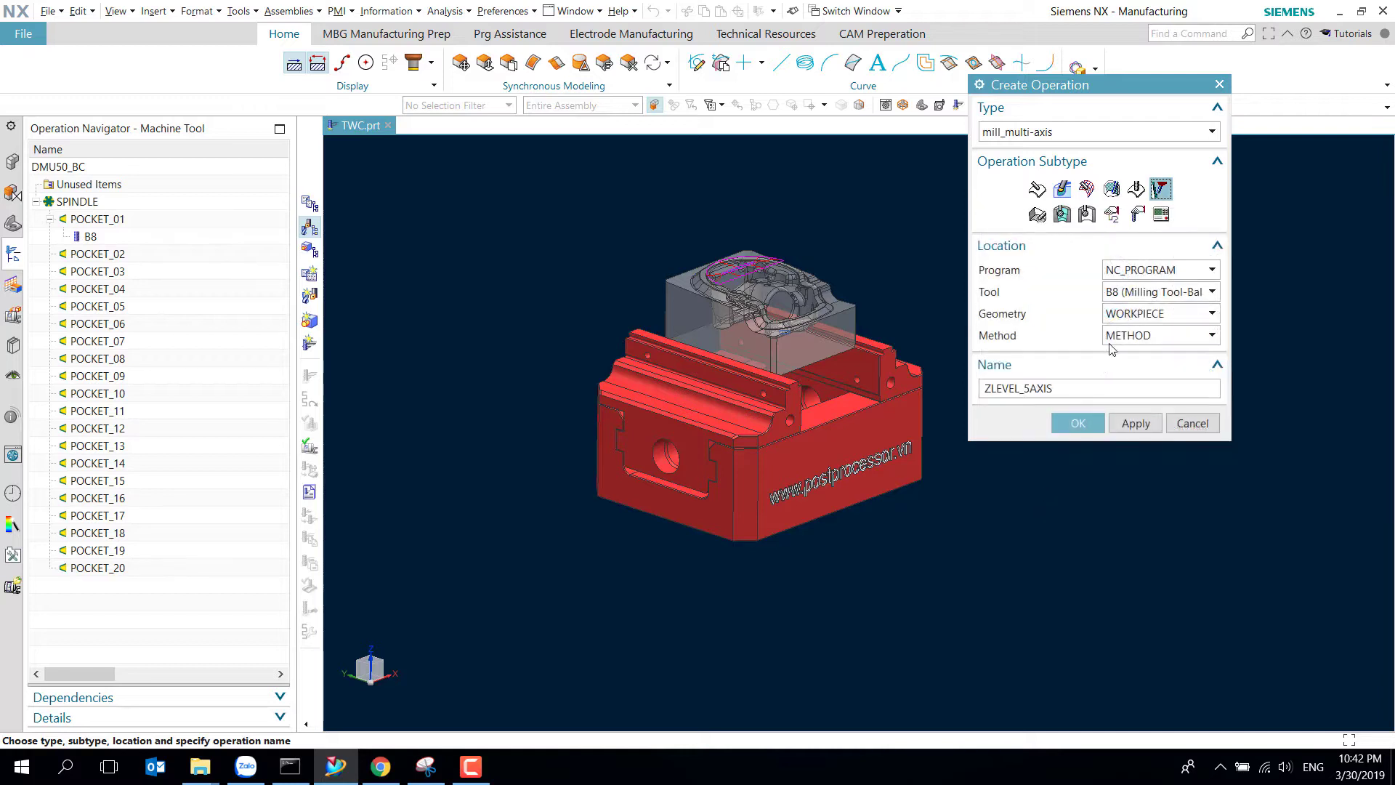
{"action": "left_click", "coordinate": [1067, 422]}
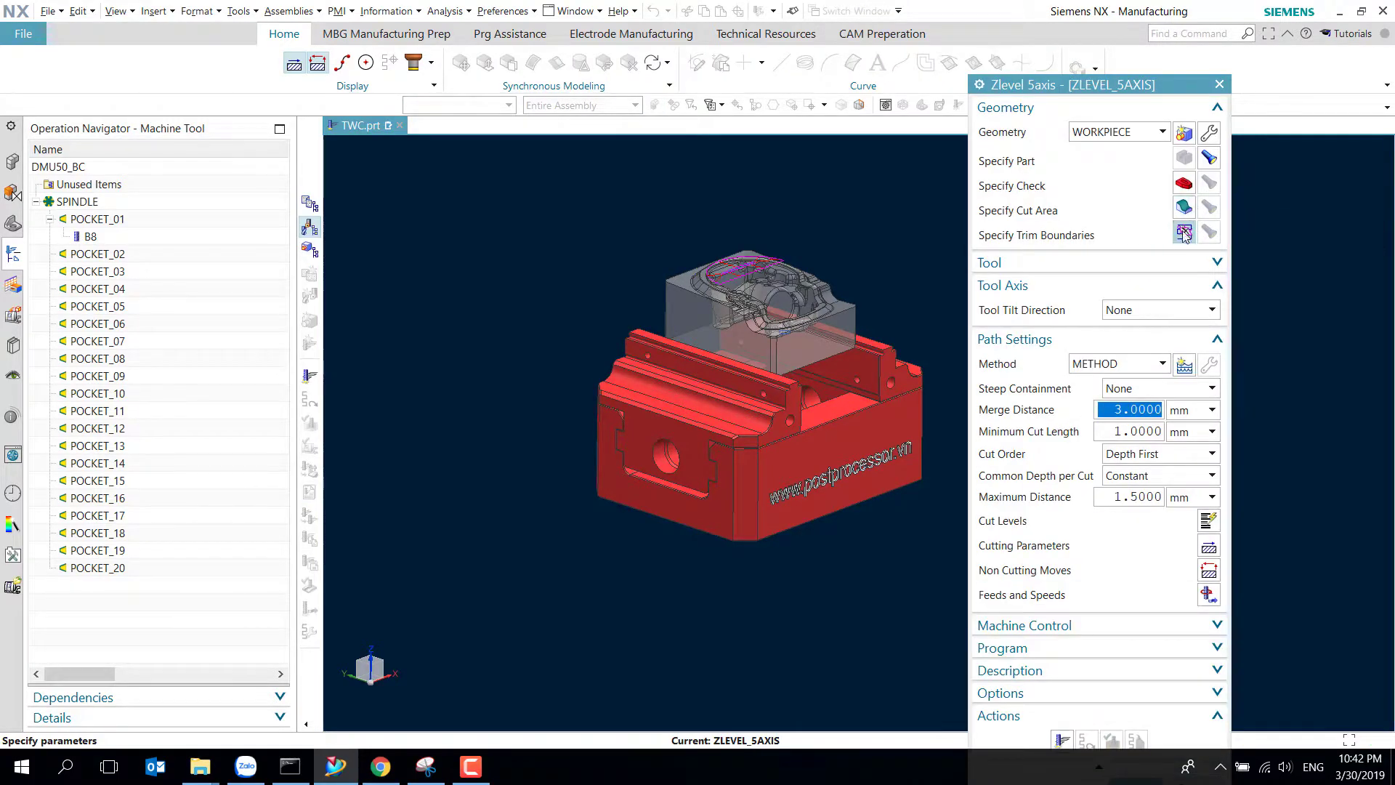
Start a trim boundary for the operation that is defined by curves and trims the outside.
{"action": "left_click", "coordinate": [1185, 233]}
{"action": "left_click", "coordinate": [1159, 132]}
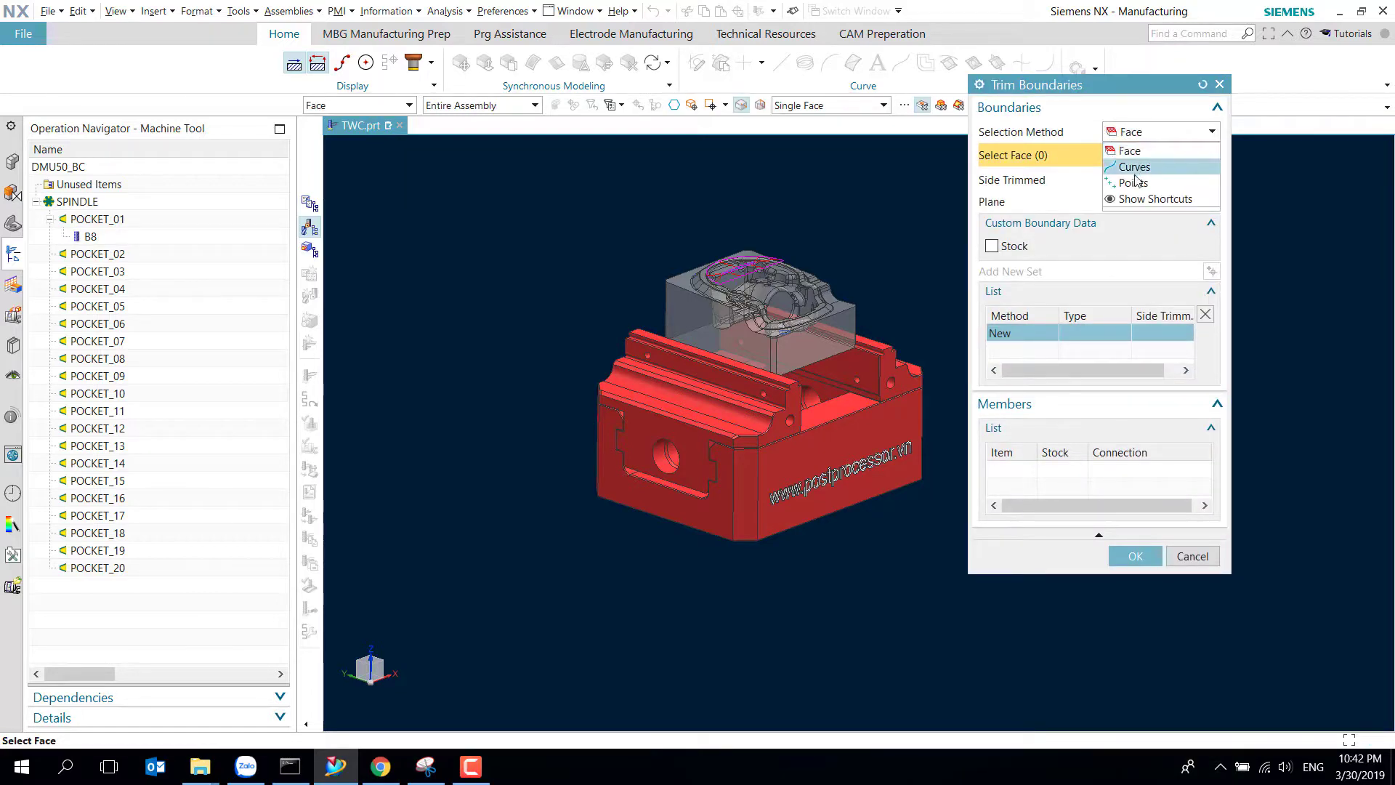
{"action": "left_click", "coordinate": [1134, 167]}
{"action": "left_click", "coordinate": [1159, 179]}
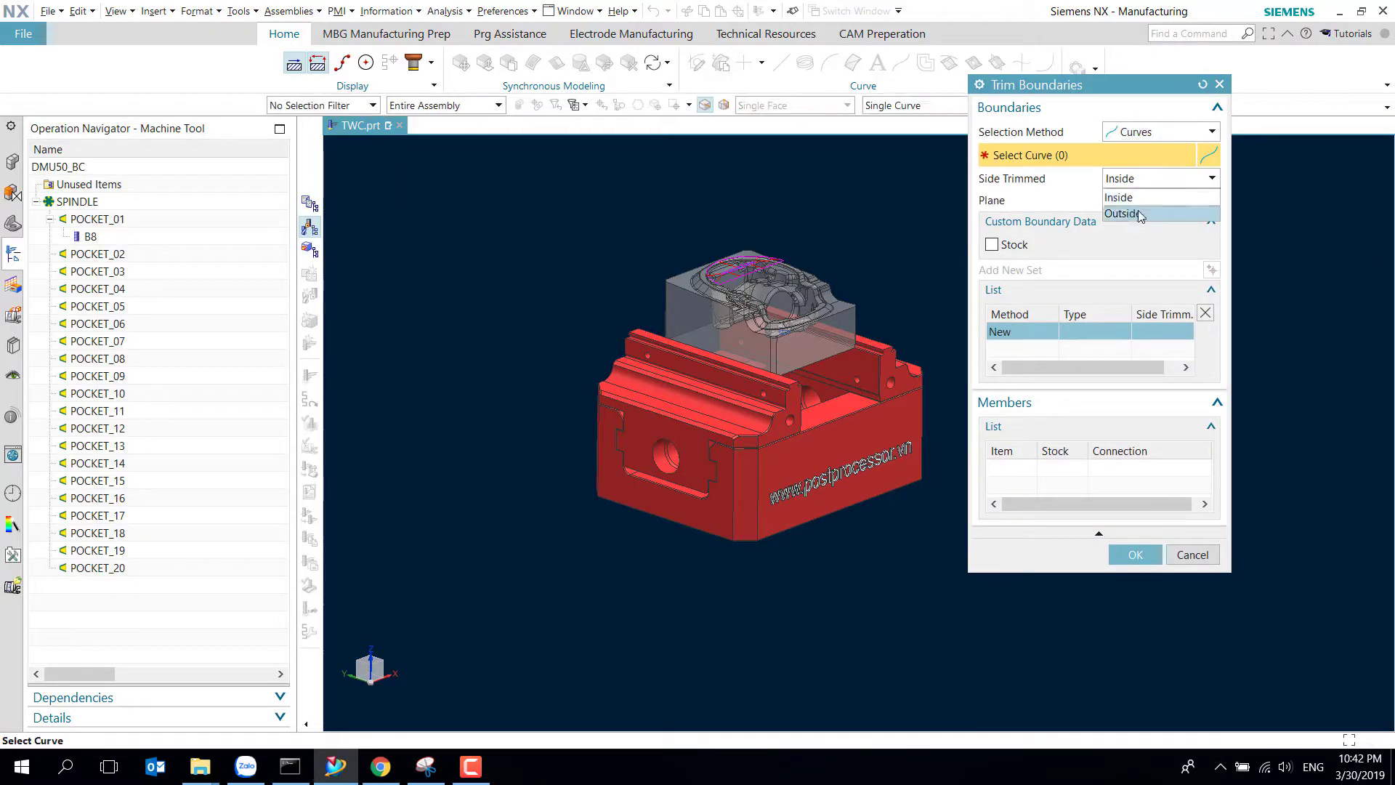
{"action": "left_click", "coordinate": [1134, 211]}
Select the closed outline around the upper pocket as the trim boundary, using the Tangent Curves rule, and accept it.
{"action": "scroll", "coordinate": [785, 257], "scroll_direction": "up", "scroll_amount": 5}
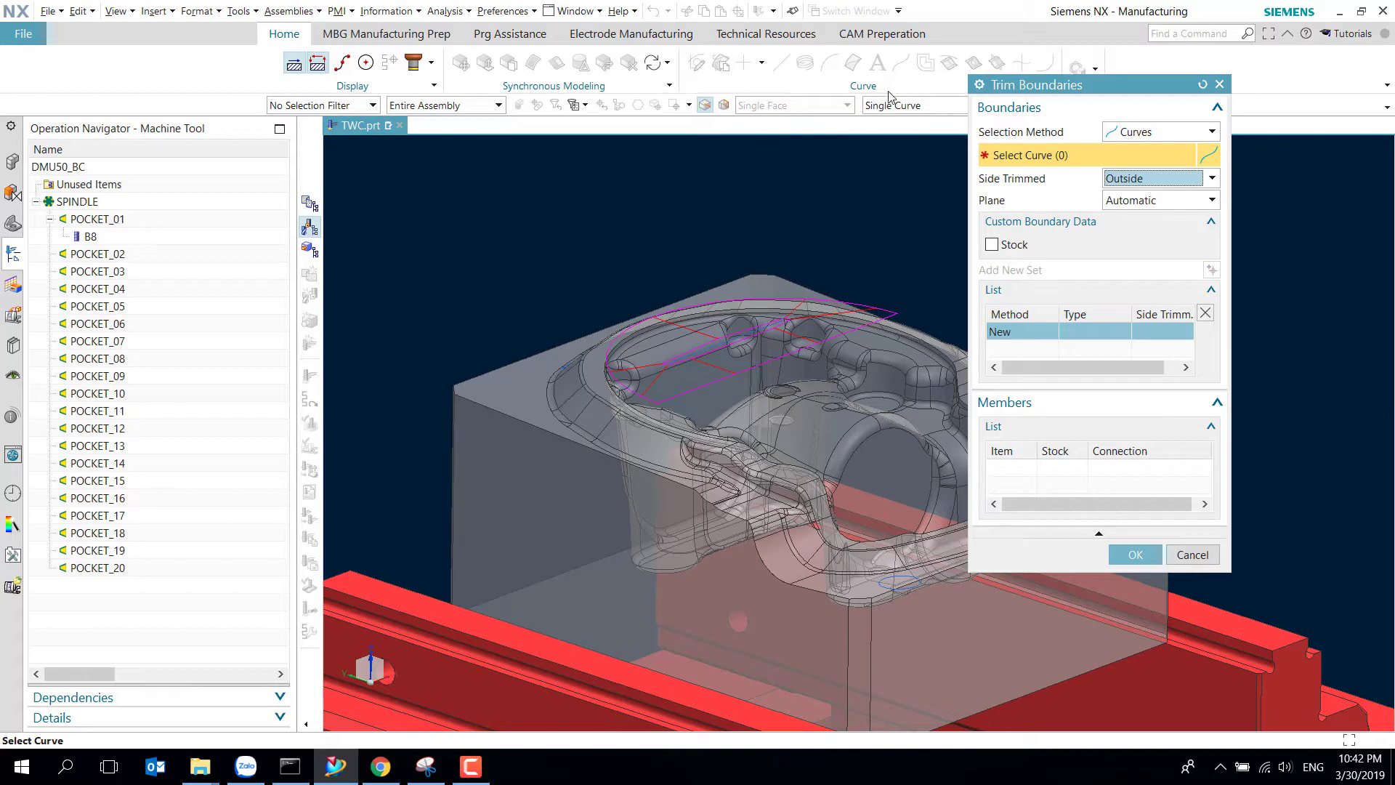
{"action": "left_click", "coordinate": [892, 105]}
{"action": "left_click", "coordinate": [898, 153]}
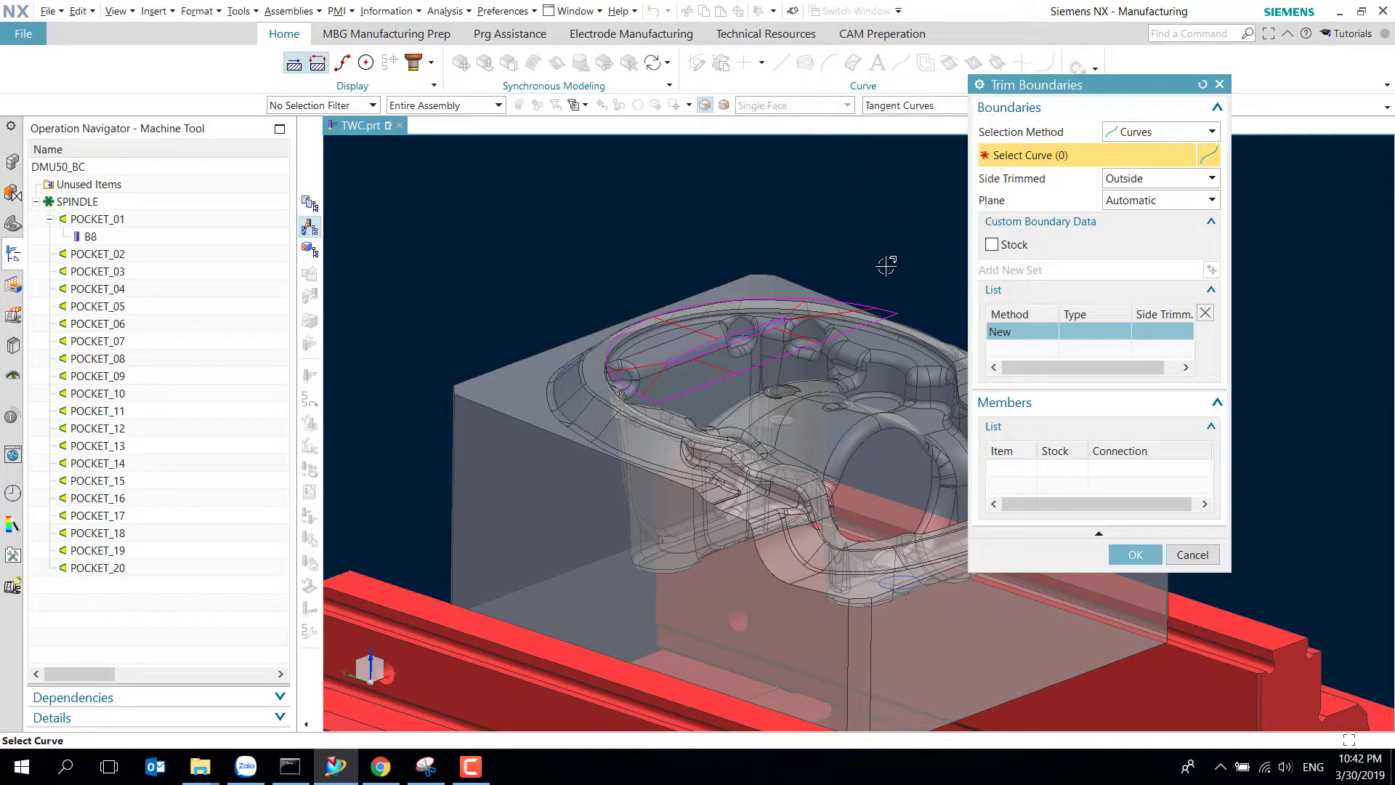
{"action": "left_click", "coordinate": [882, 302]}
{"action": "scroll", "coordinate": [884, 318], "scroll_direction": "up", "scroll_amount": 3}
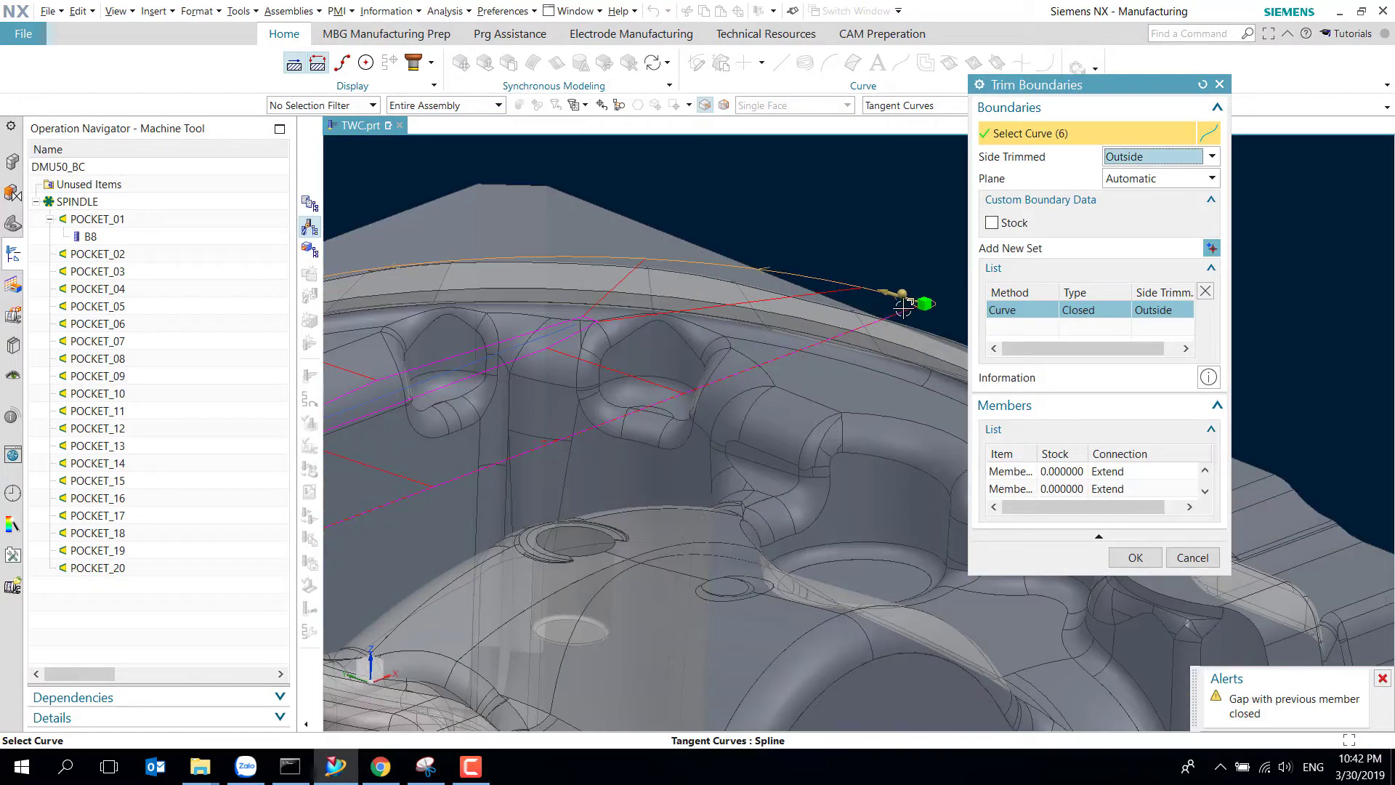
{"action": "left_click", "coordinate": [903, 309]}
{"action": "scroll", "coordinate": [930, 367], "scroll_direction": "down", "scroll_amount": 5}
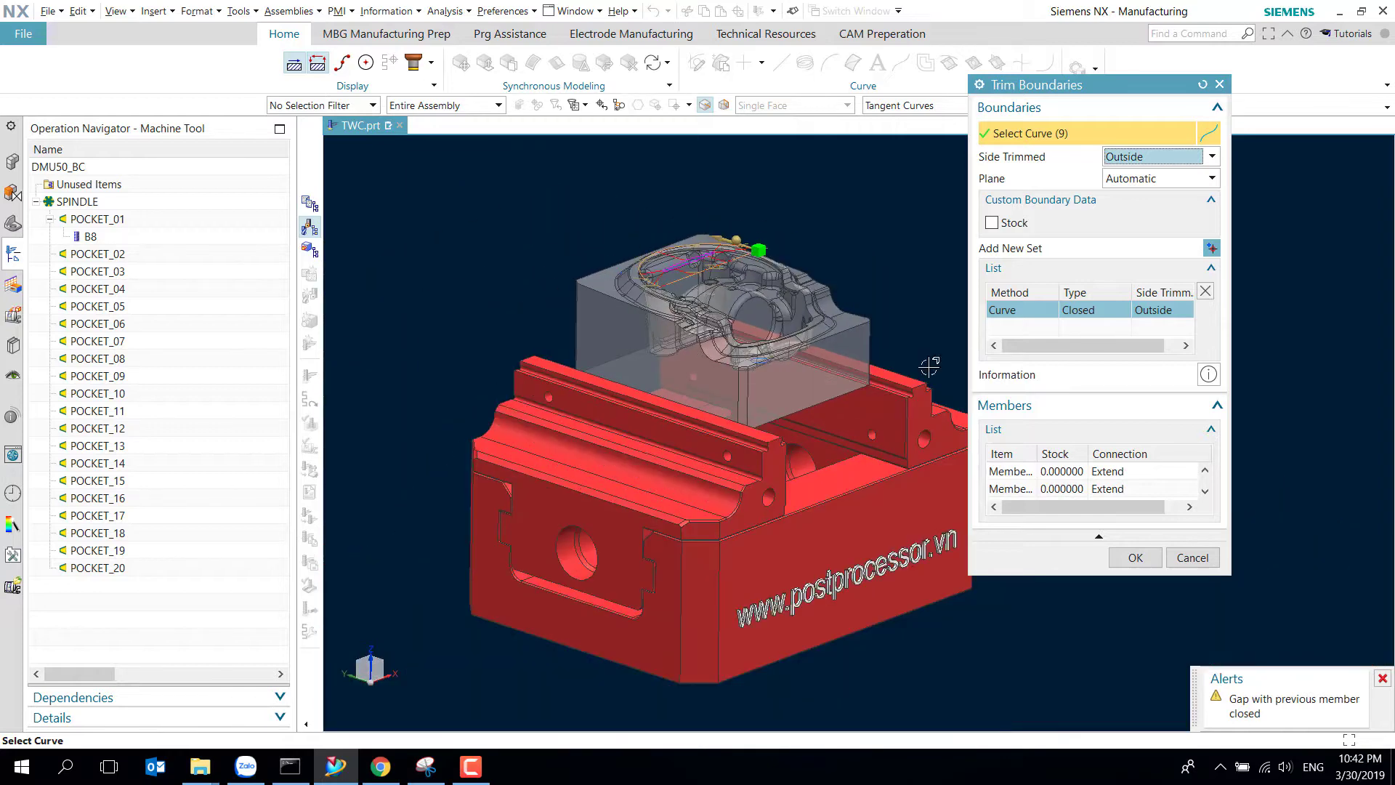
{"action": "left_click", "coordinate": [1137, 563]}
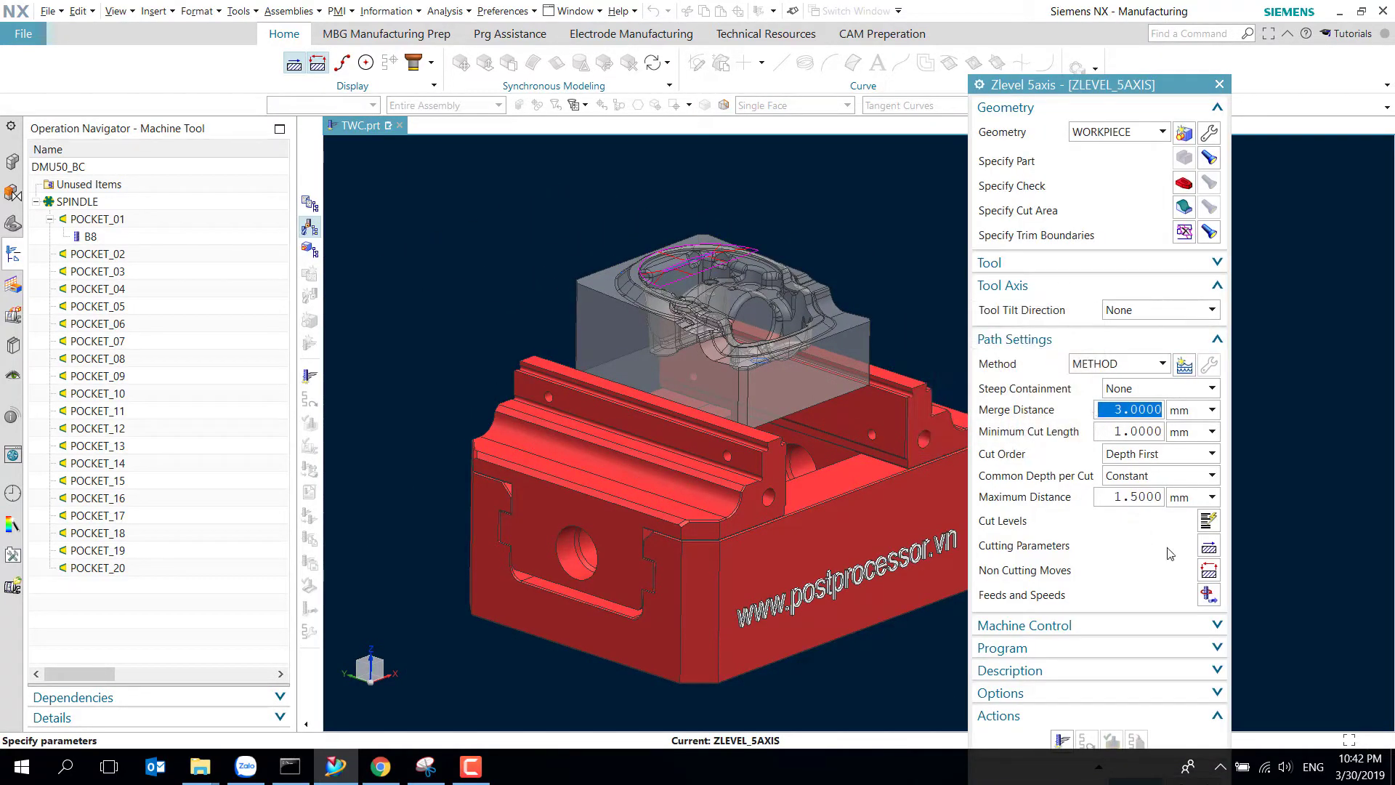
Limit the cut levels to a range depth of 120 measured from the top level.
{"action": "left_click", "coordinate": [1208, 520]}
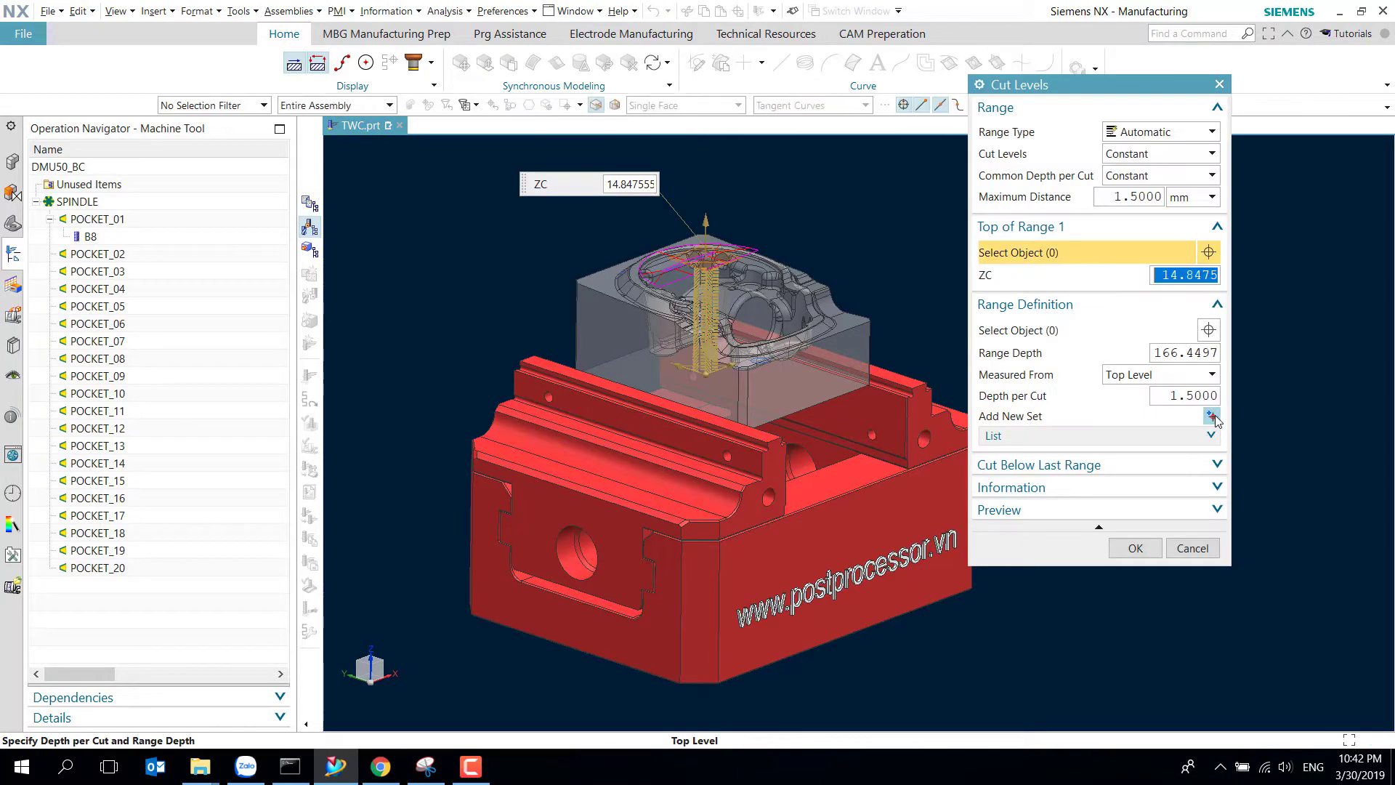
{"action": "left_click", "coordinate": [1092, 438]}
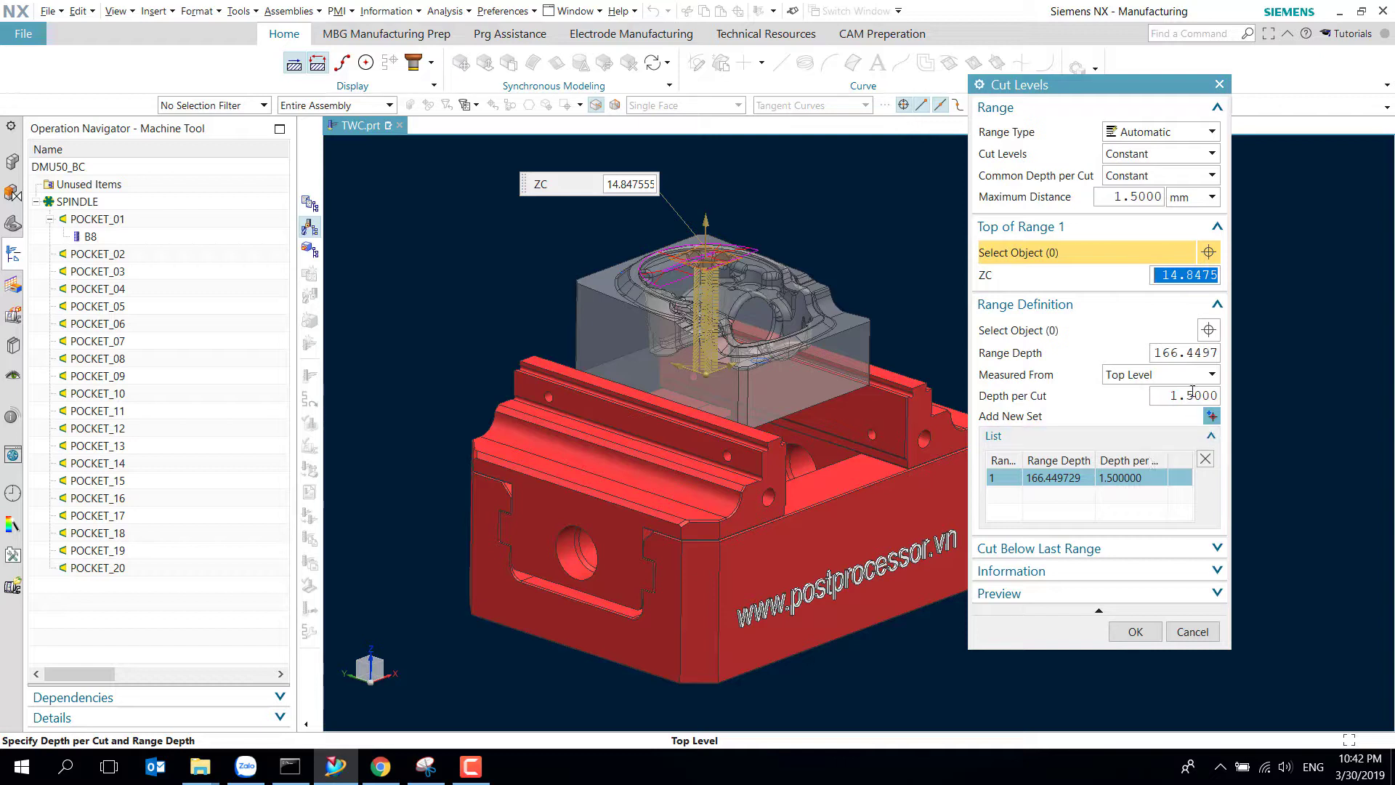
{"action": "left_click", "coordinate": [1187, 354]}
{"action": "type", "text": "120"}
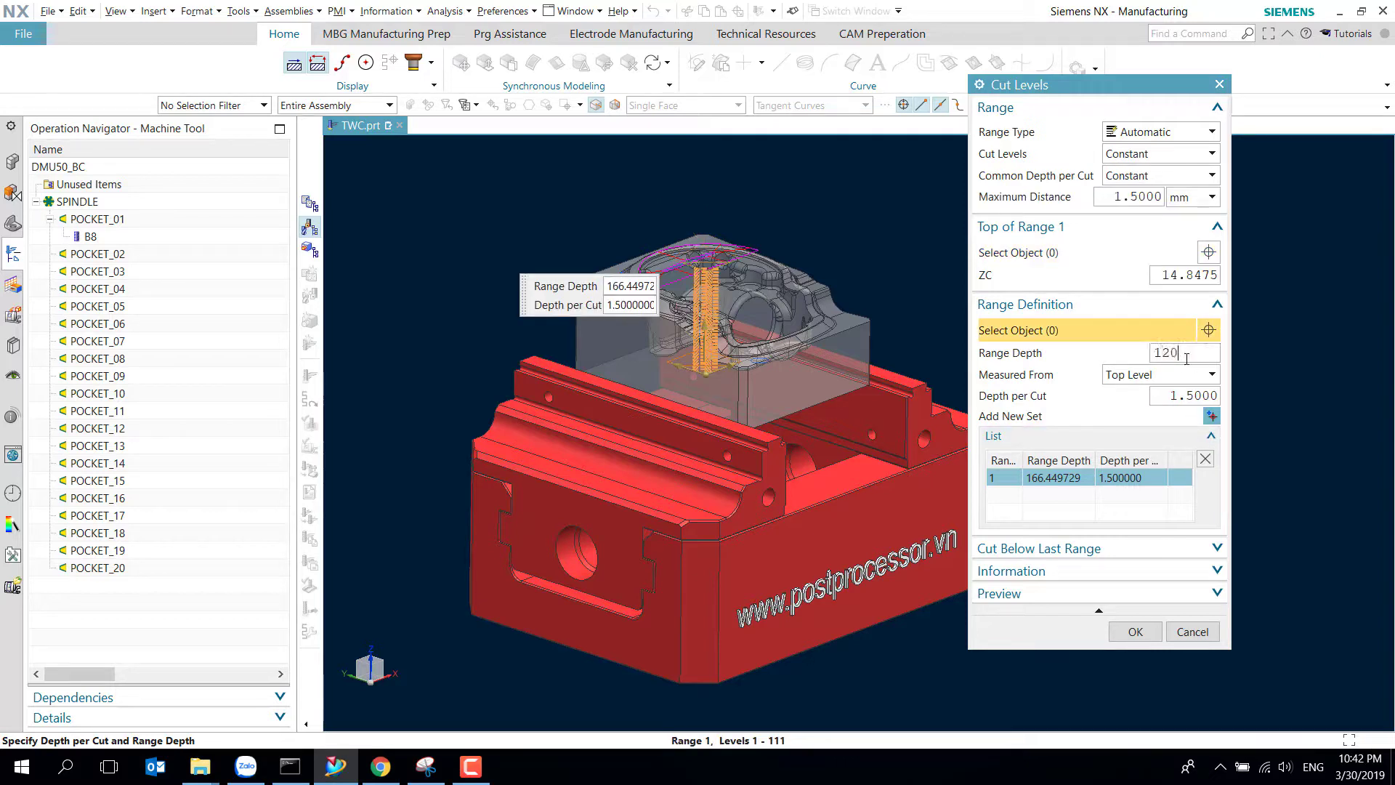
{"action": "key", "text": "Return"}
{"action": "left_click", "coordinate": [1135, 631]}
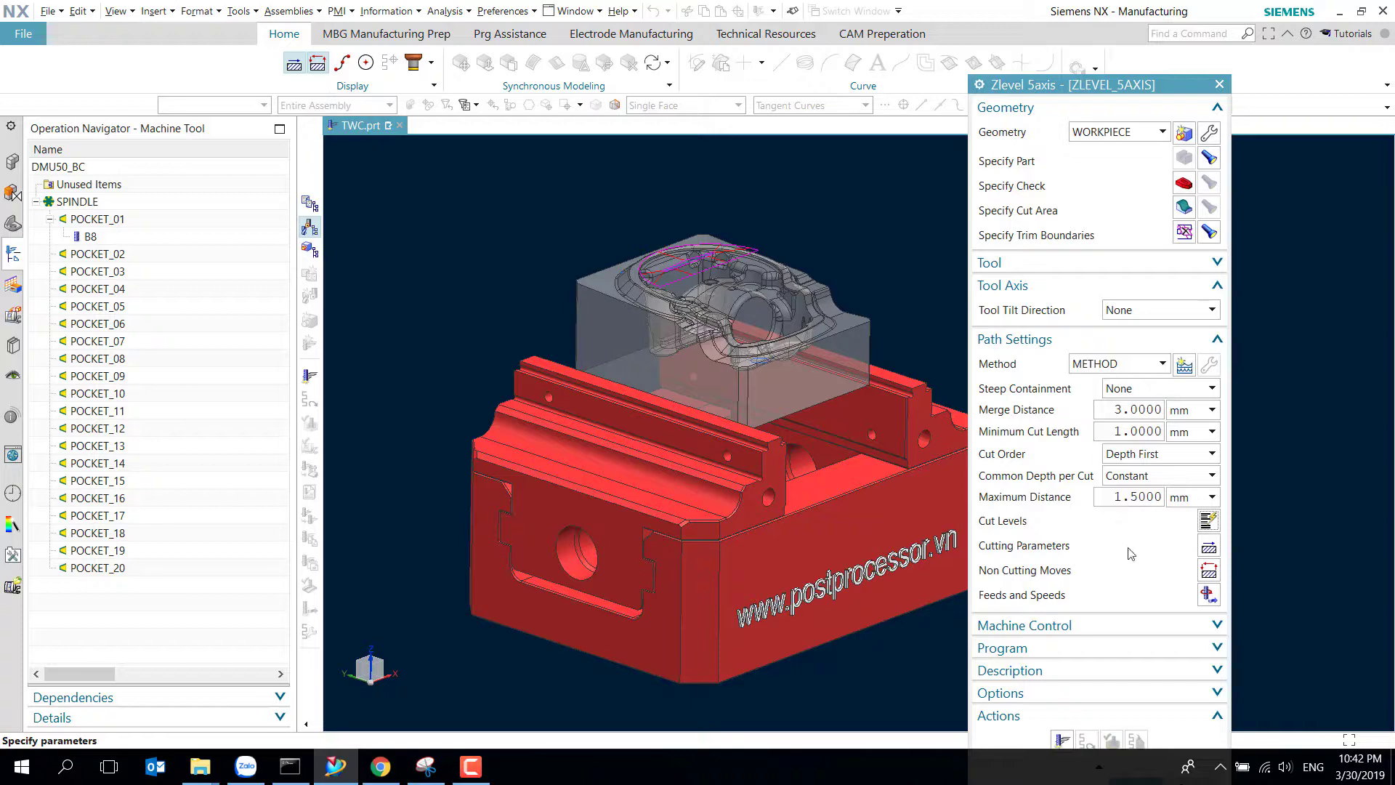
Set the tool tilt direction to Away from part with a maximum wall height of 120.
{"action": "left_click", "coordinate": [1143, 311]}
{"action": "left_click", "coordinate": [1163, 345]}
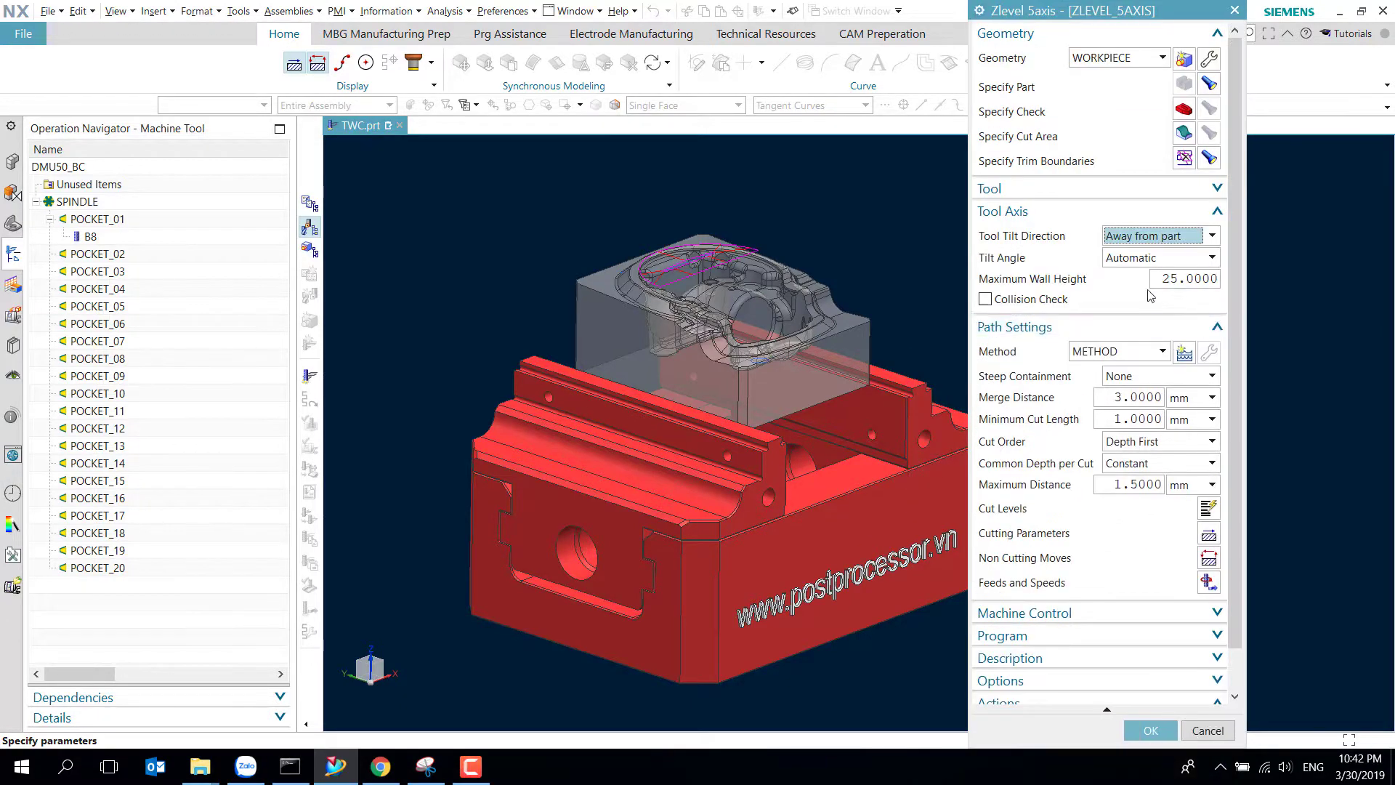
{"action": "left_click", "coordinate": [1174, 277]}
{"action": "type", "text": "120"}
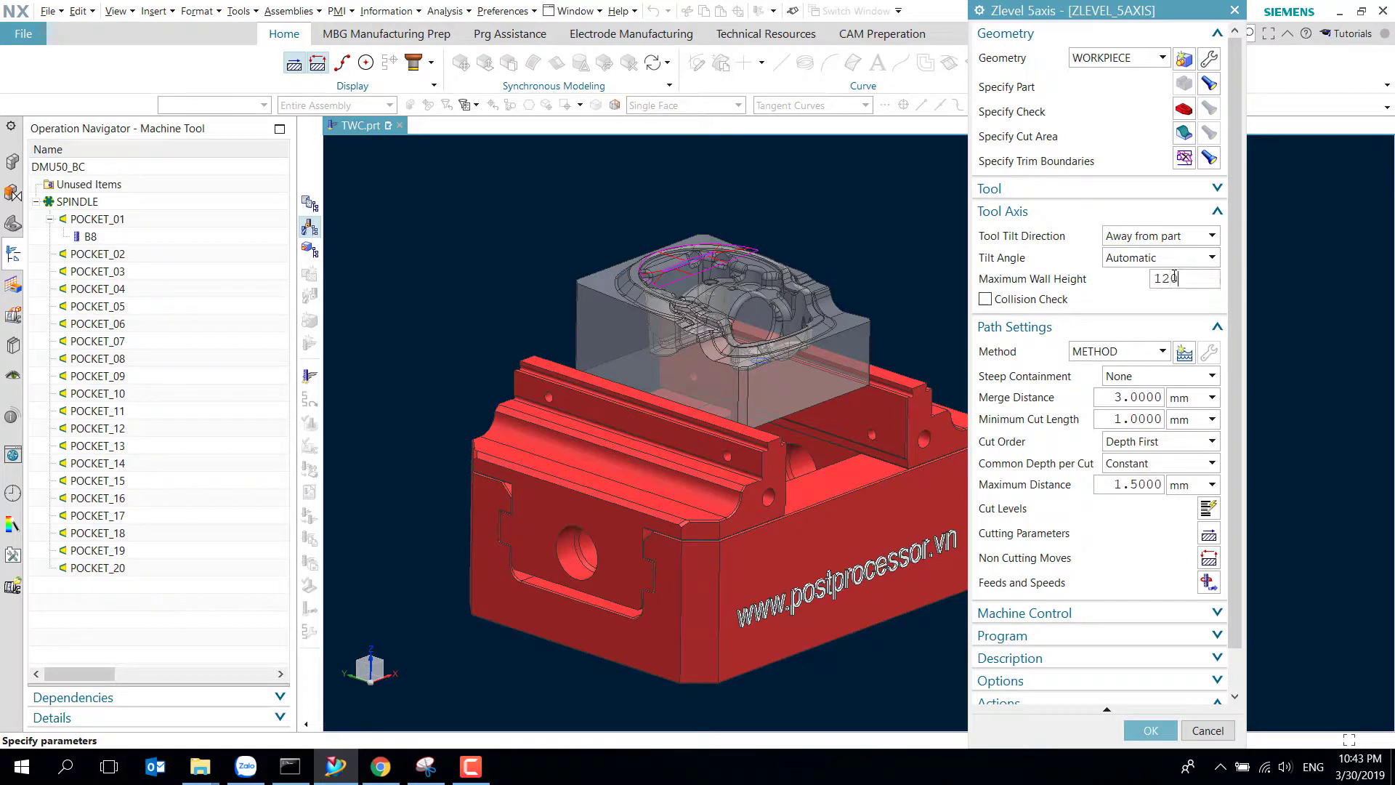
Display the tool as an axis with frequency 5 in the path display options, and generate the toolpath.
{"action": "scroll", "coordinate": [1184, 320], "scroll_direction": "down", "scroll_amount": 2}
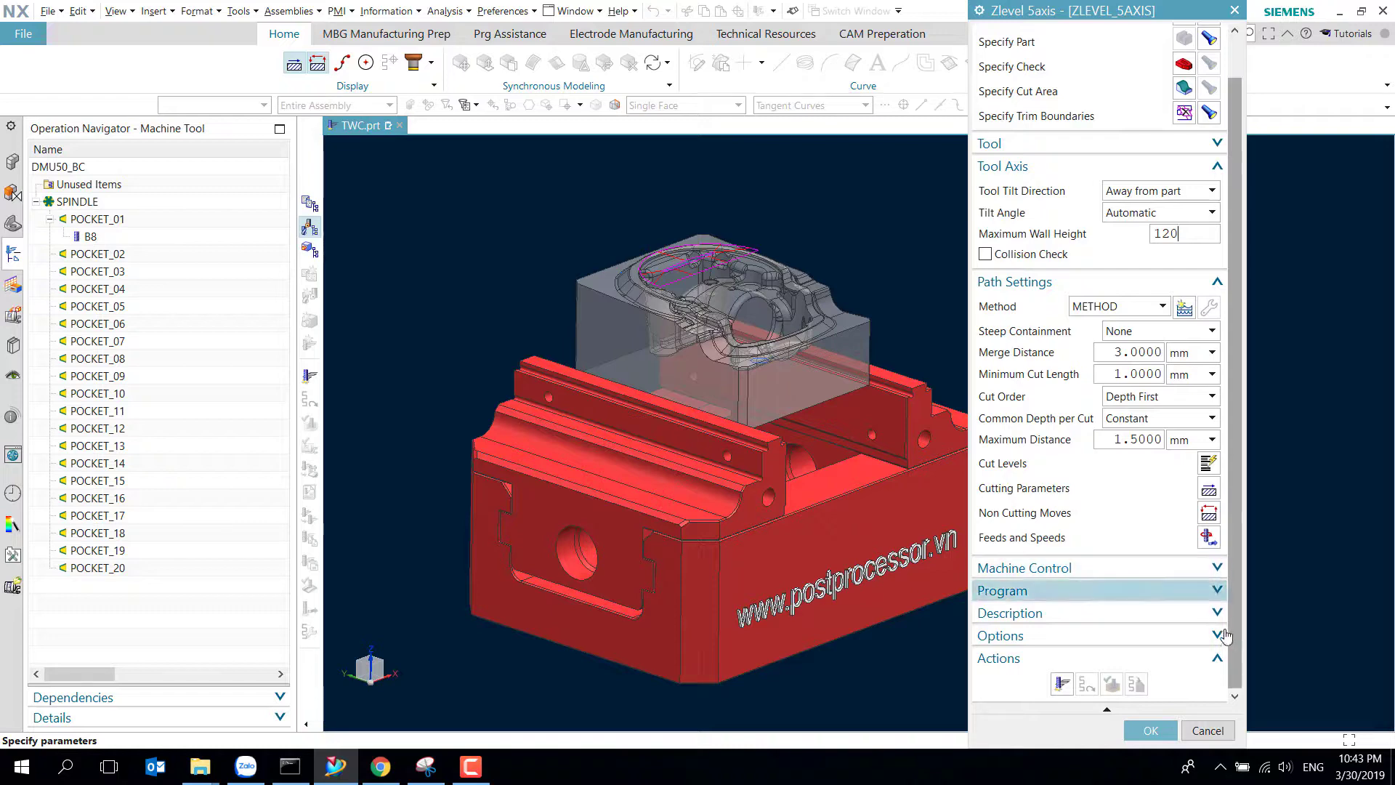
{"action": "left_click", "coordinate": [1211, 641]}
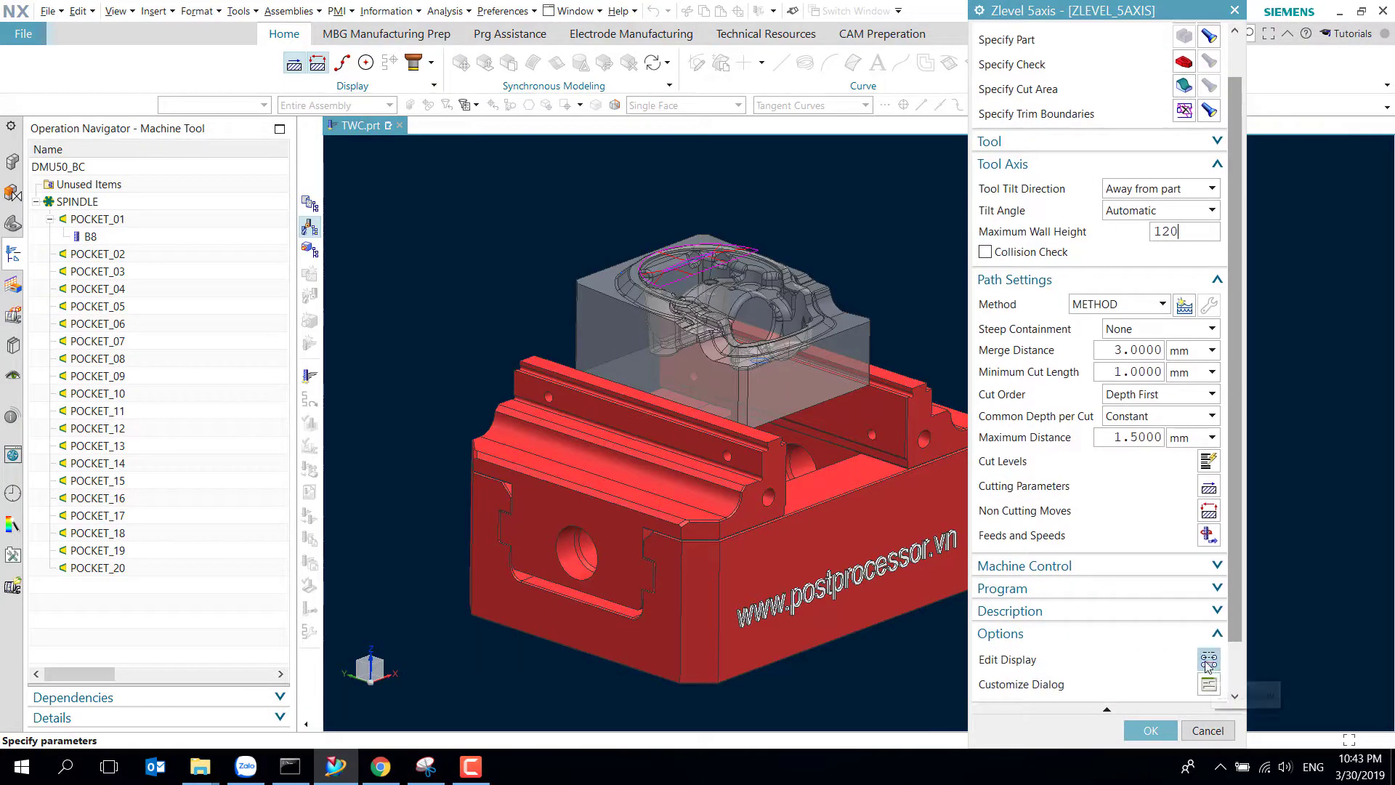
{"action": "scroll", "coordinate": [1212, 651], "scroll_direction": "down", "scroll_amount": 2}
{"action": "left_click", "coordinate": [1208, 602]}
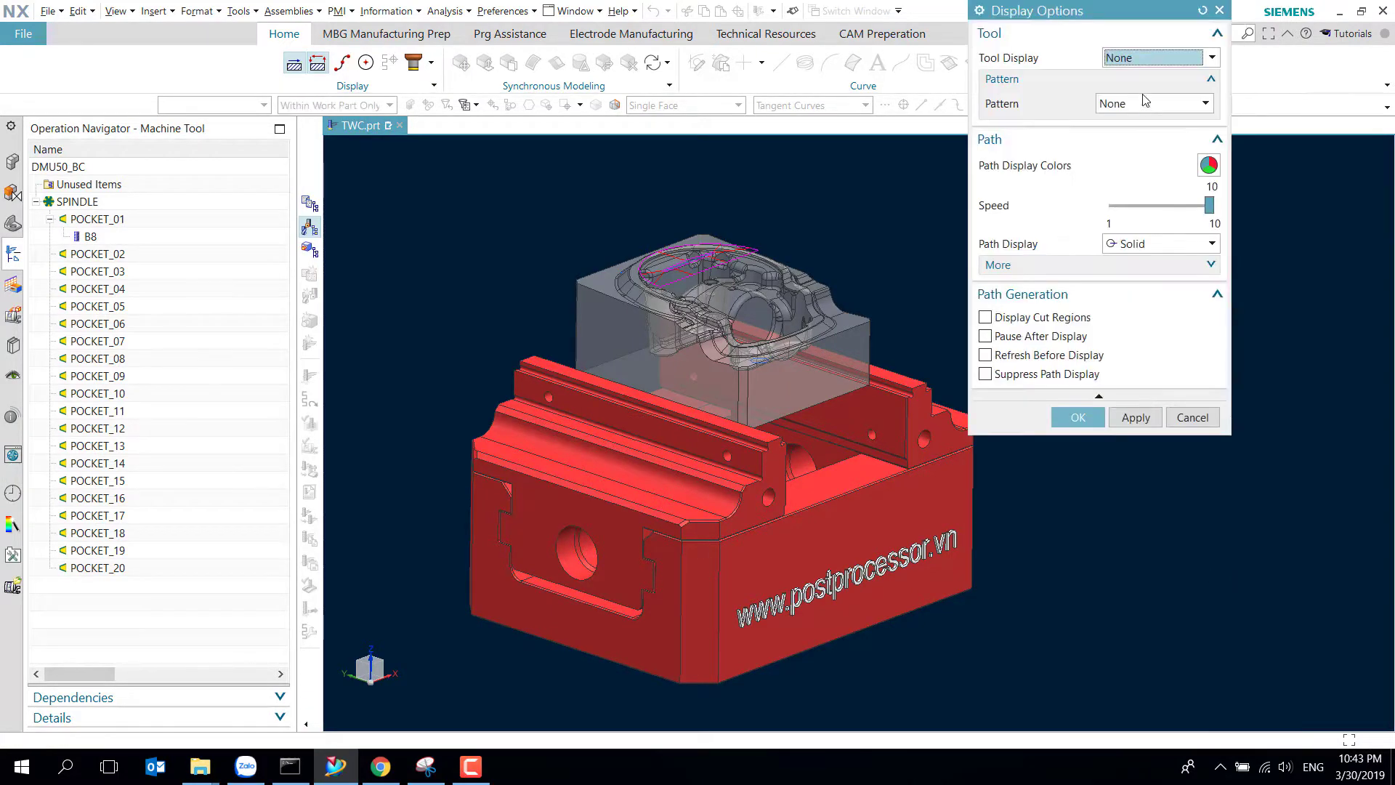
{"action": "left_click", "coordinate": [1155, 58]}
{"action": "left_click", "coordinate": [1115, 129]}
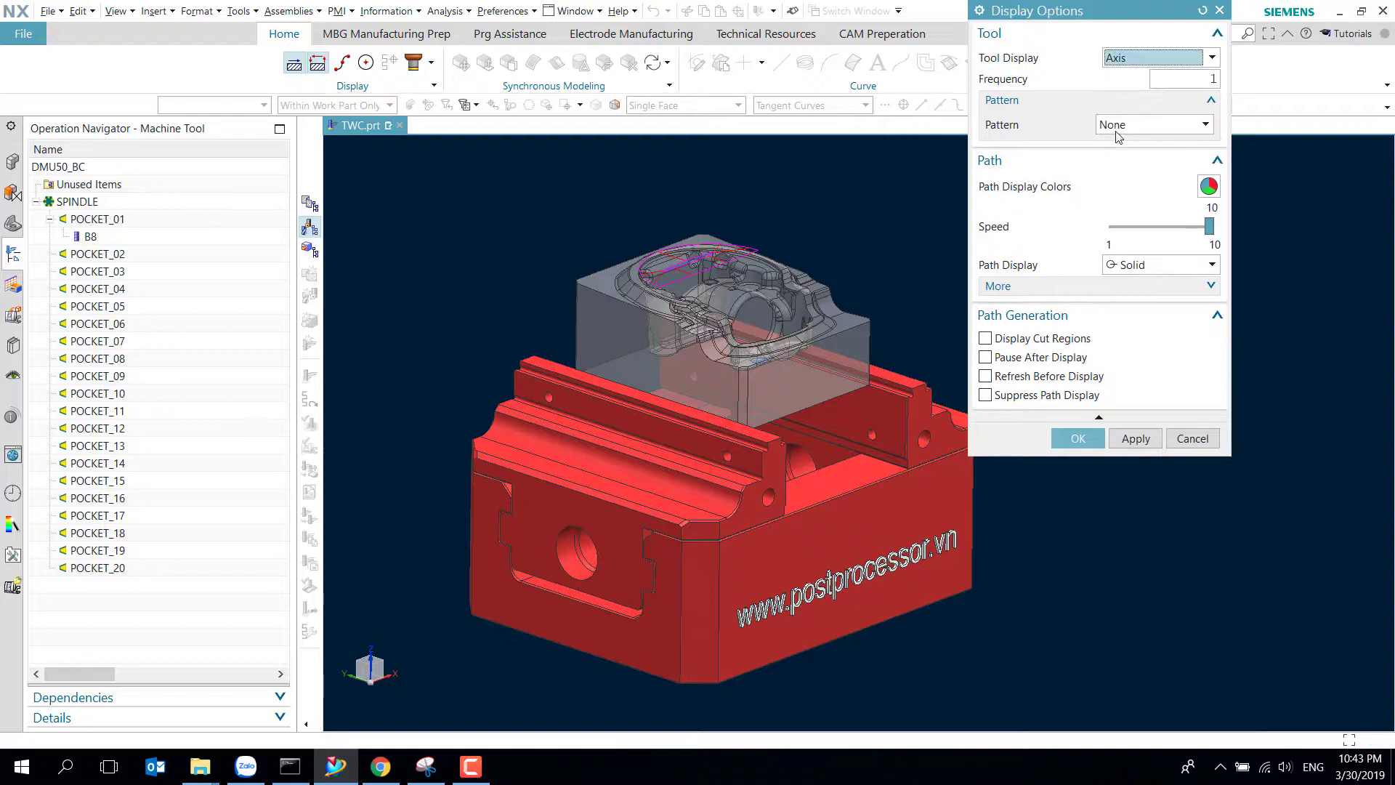
{"action": "double_click", "coordinate": [1183, 74]}
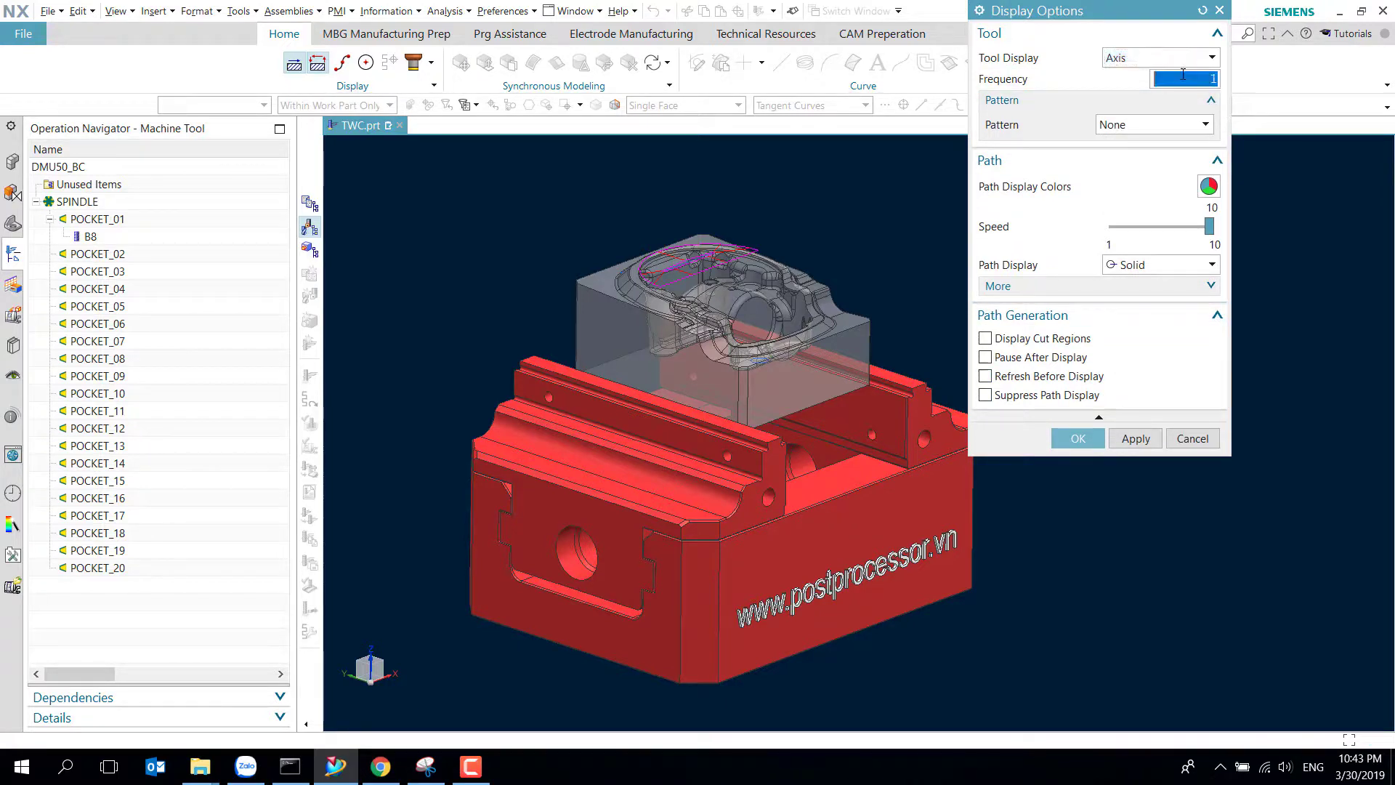
{"action": "type", "text": "5"}
{"action": "left_click", "coordinate": [1081, 436]}
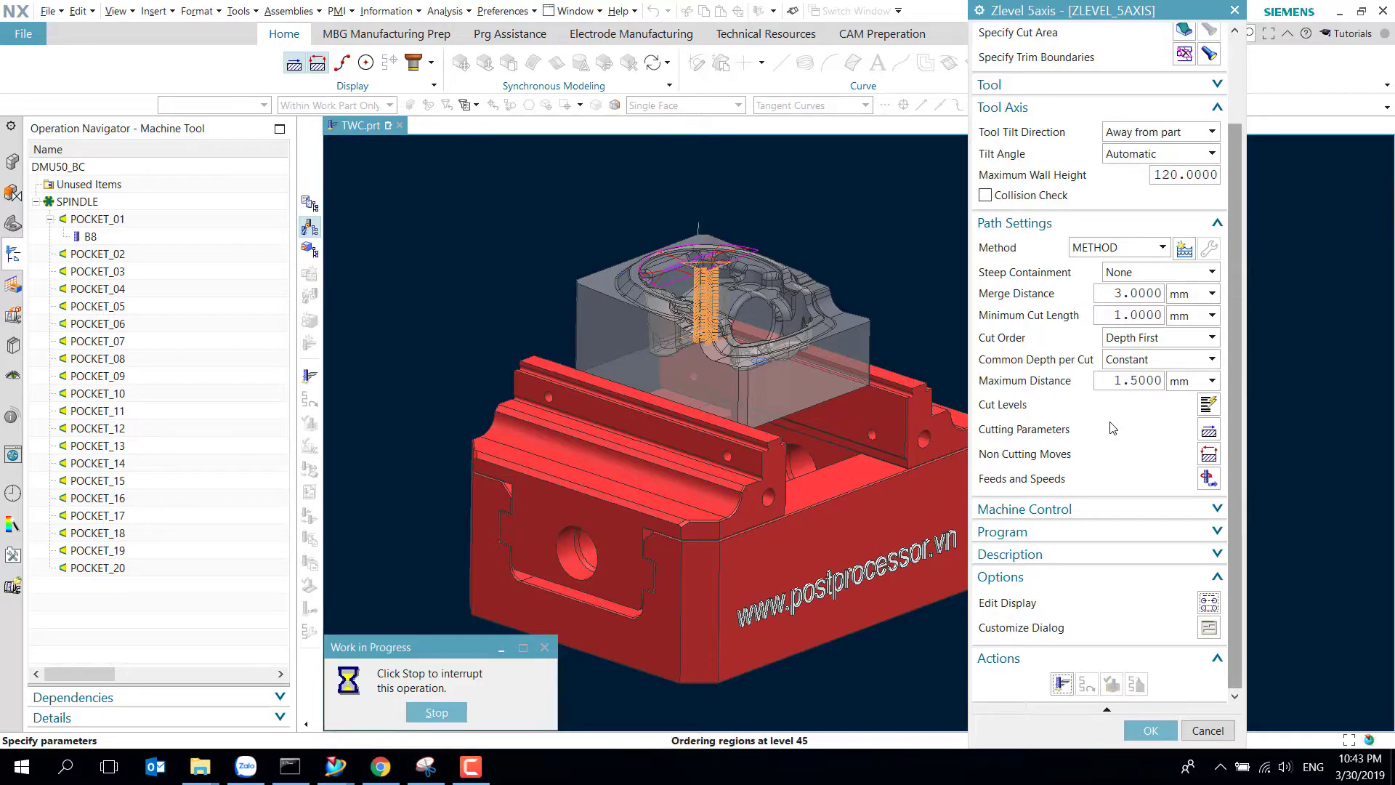
Redisplay the toolpath in the top view and examine the tool axis lines around the pocket walls.
{"action": "middle_click_drag", "start_coordinate": [726, 363], "coordinate": [758, 402]}
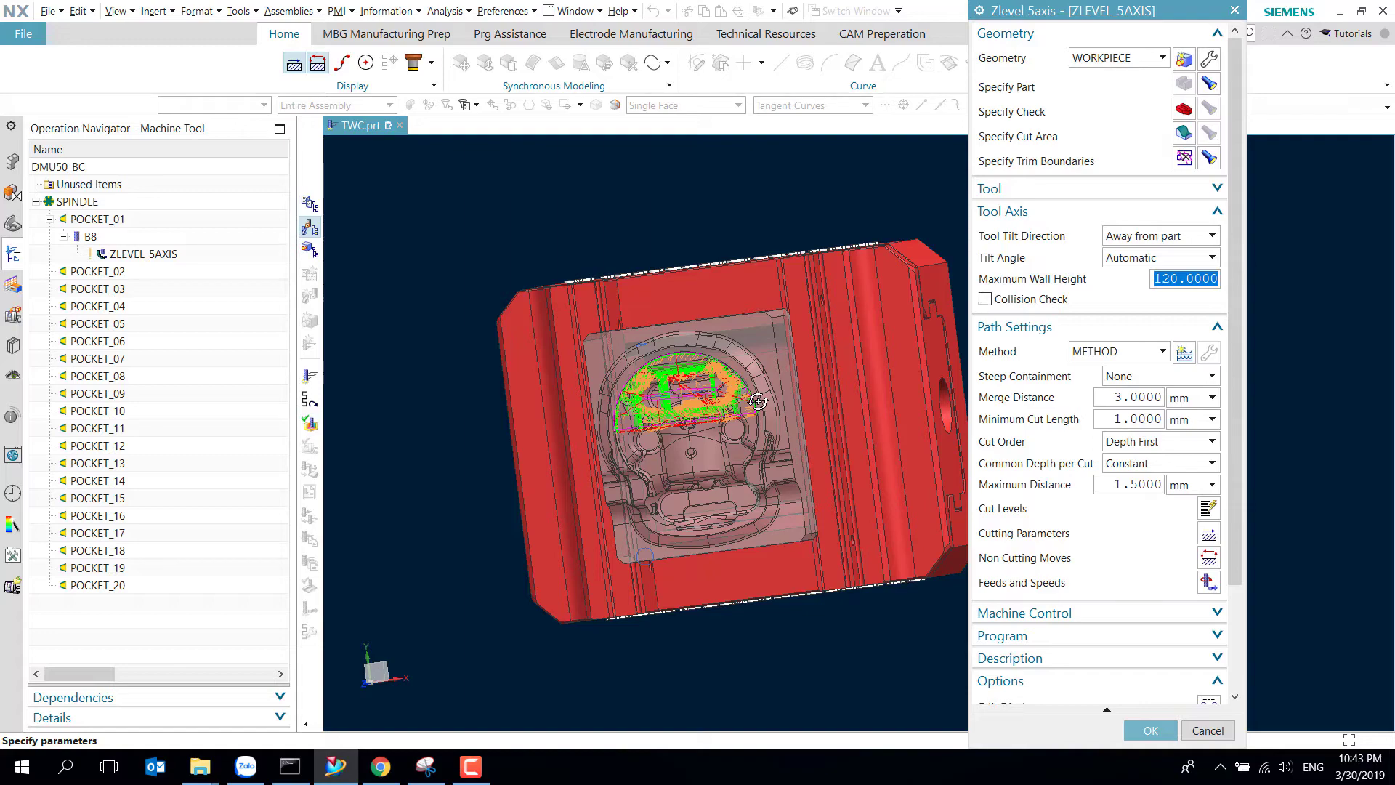
{"action": "key", "text": "F8"}
{"action": "scroll", "coordinate": [757, 402], "scroll_direction": "up", "scroll_amount": 5}
{"action": "scroll", "coordinate": [1074, 644], "scroll_direction": "down", "scroll_amount": 5}
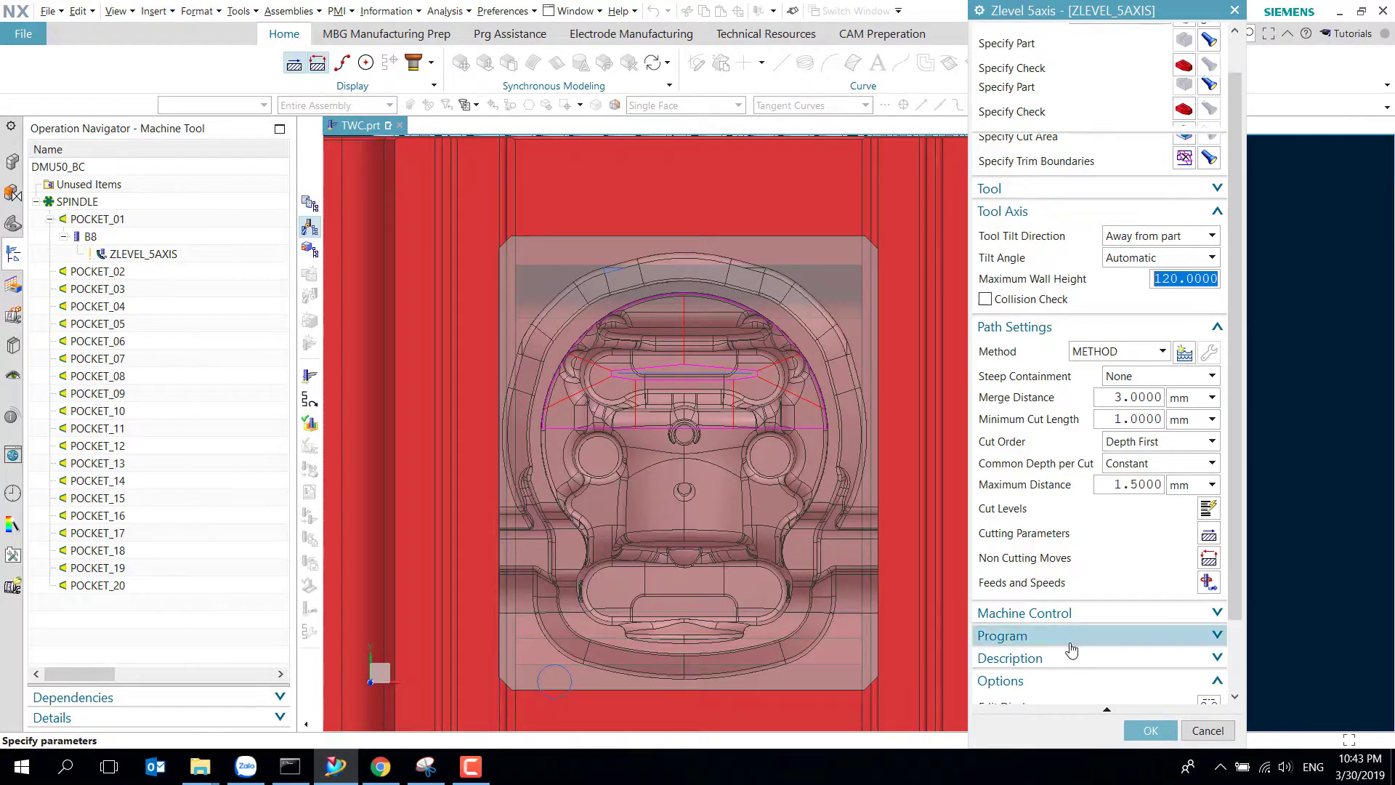
{"action": "left_click", "coordinate": [1063, 683]}
{"action": "scroll", "coordinate": [654, 348], "scroll_direction": "up", "scroll_amount": 5}
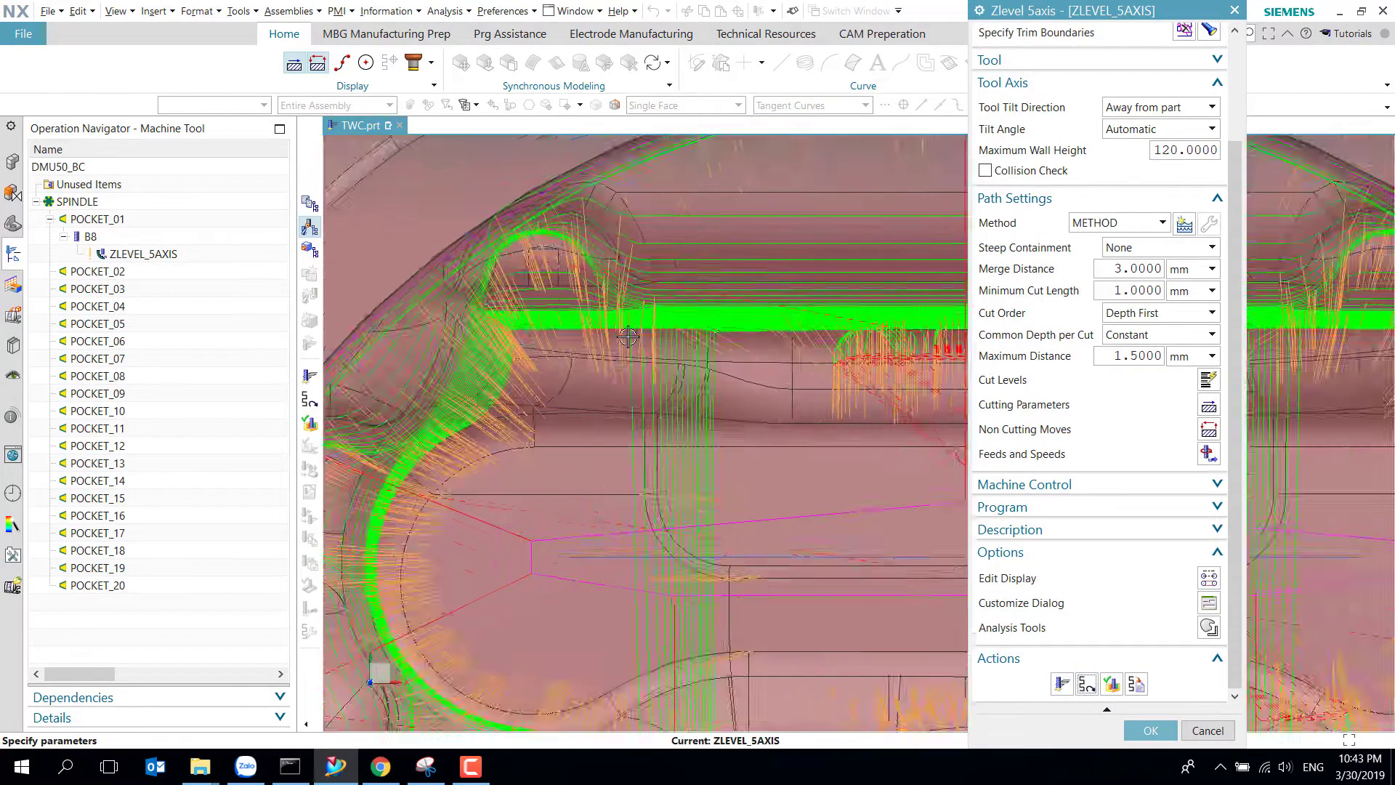
{"action": "scroll", "coordinate": [612, 331], "scroll_direction": "down", "scroll_amount": 2}
{"action": "scroll", "coordinate": [576, 333], "scroll_direction": "down", "scroll_amount": 2}
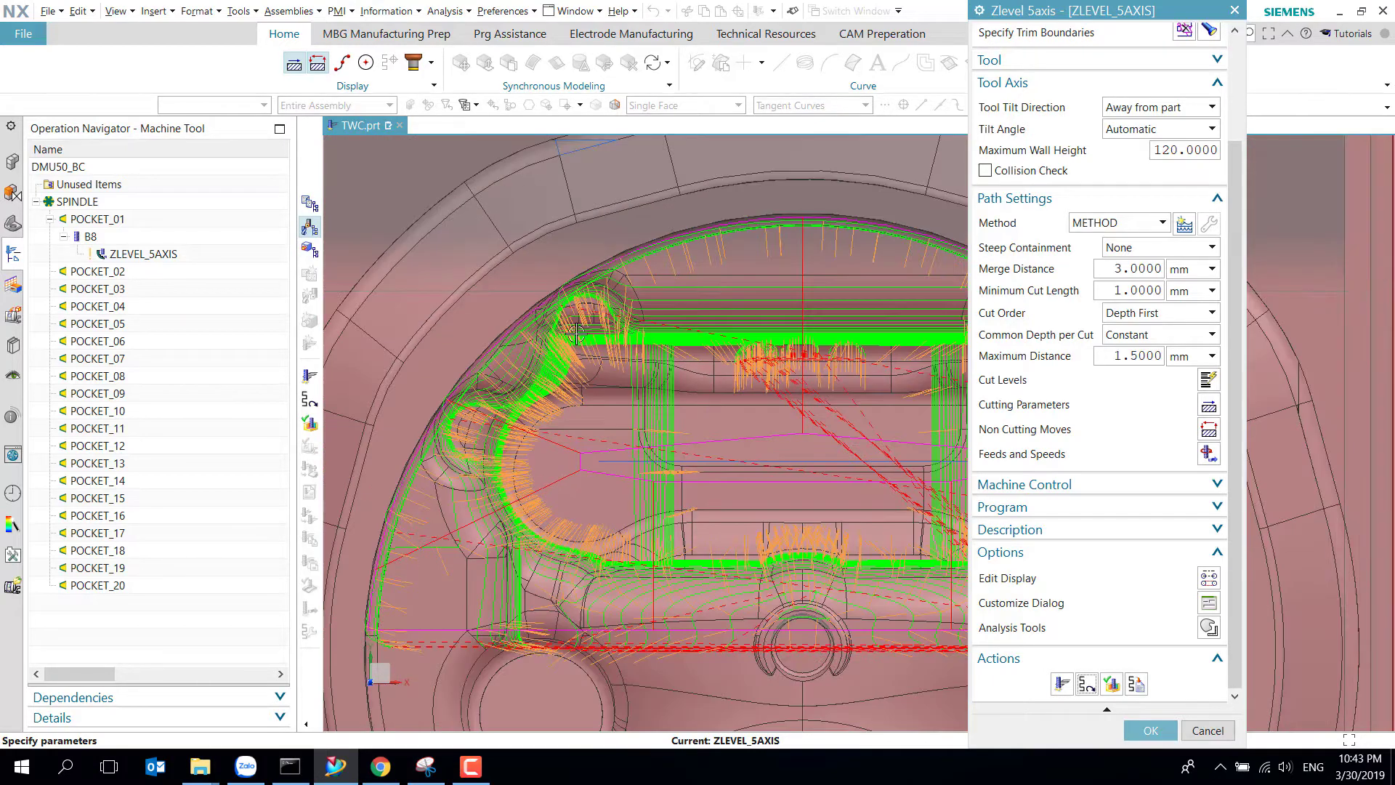
{"action": "scroll", "coordinate": [586, 330], "scroll_direction": "down", "scroll_amount": 2}
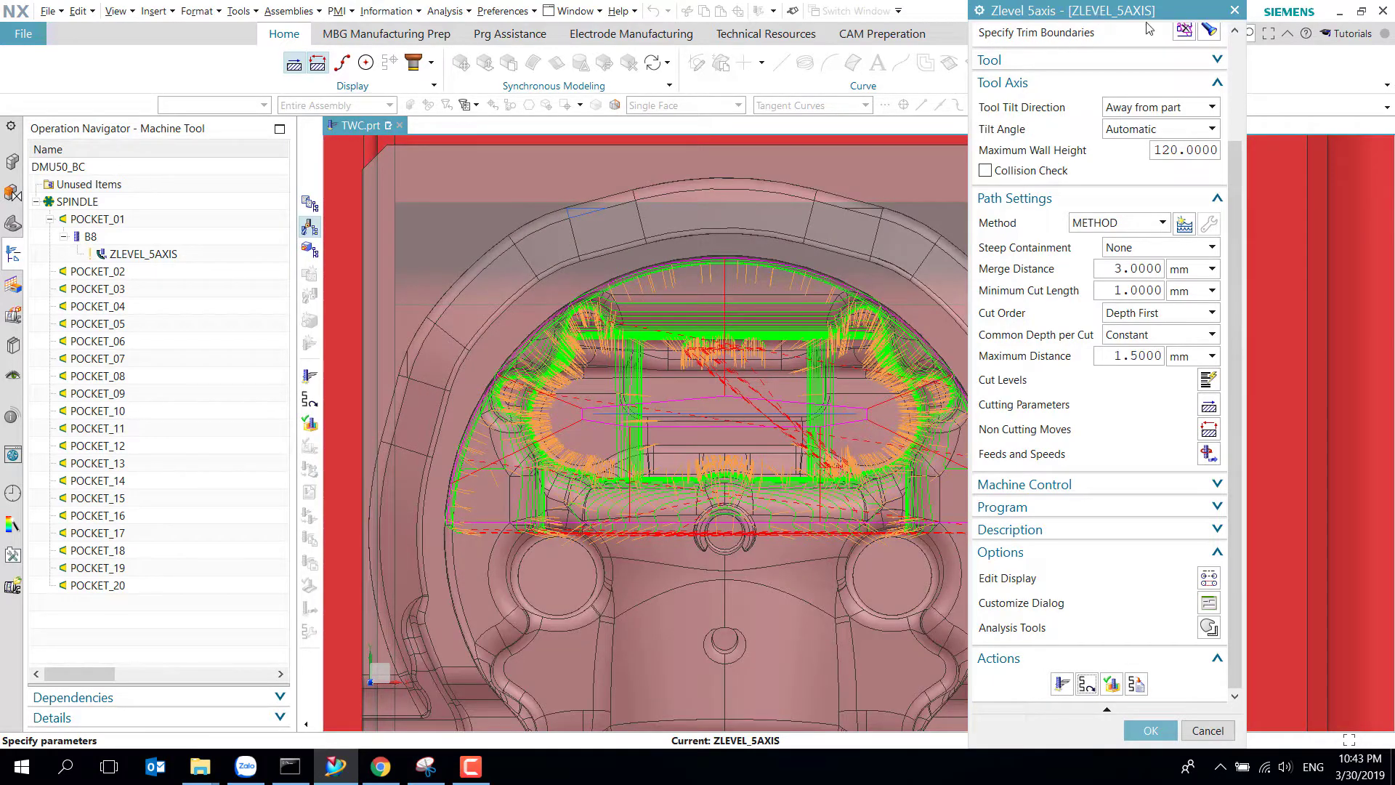
Move the operation dialog aside, switch to Snipping Tool and capture the whole pocket toolpath as a new snip.
{"action": "left_click_drag", "start_coordinate": [1147, 24], "coordinate": [1276, 41]}
{"action": "scroll", "coordinate": [644, 459], "scroll_direction": "up", "scroll_amount": 2}
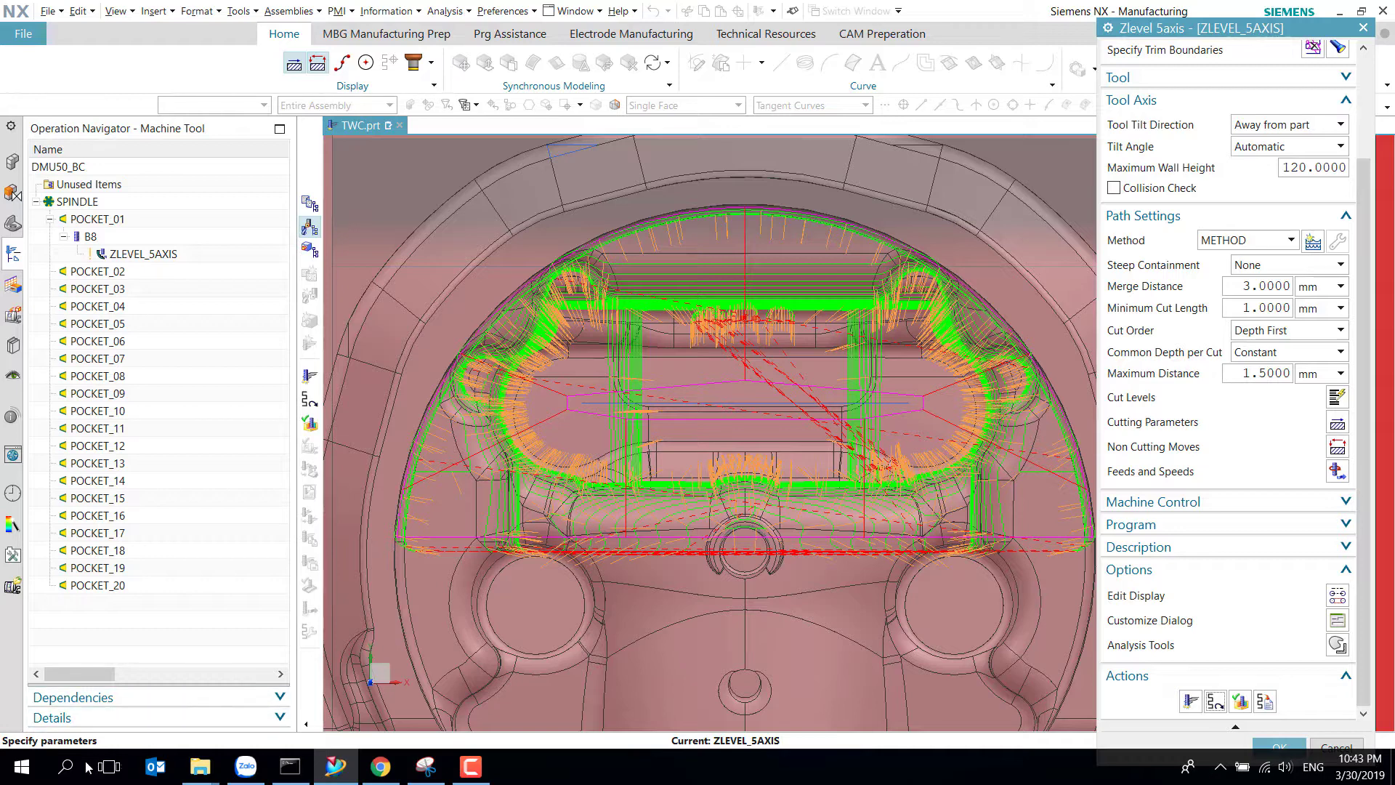
{"action": "left_click", "coordinate": [425, 766]}
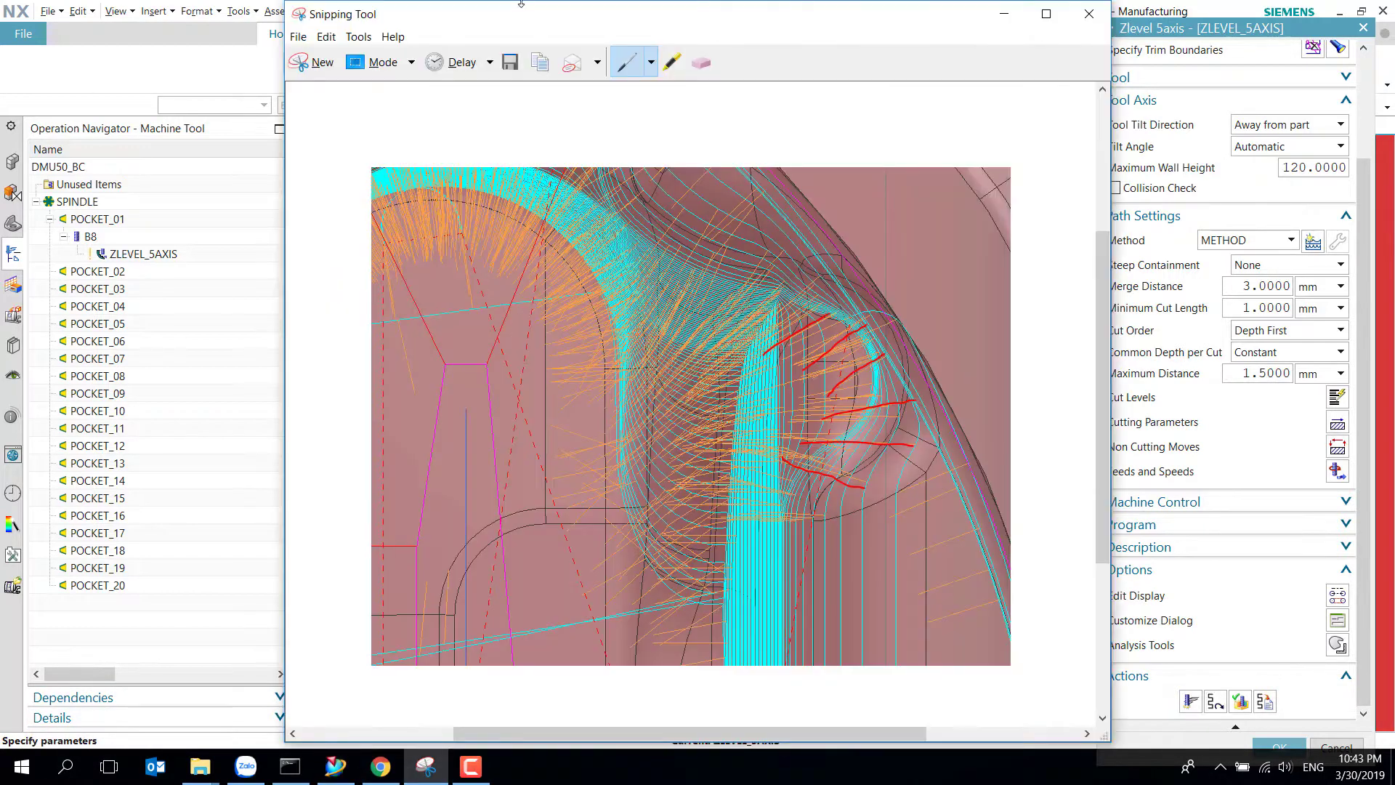
{"action": "left_click", "coordinate": [318, 62]}
{"action": "left_click_drag", "start_coordinate": [378, 172], "coordinate": [1091, 599]}
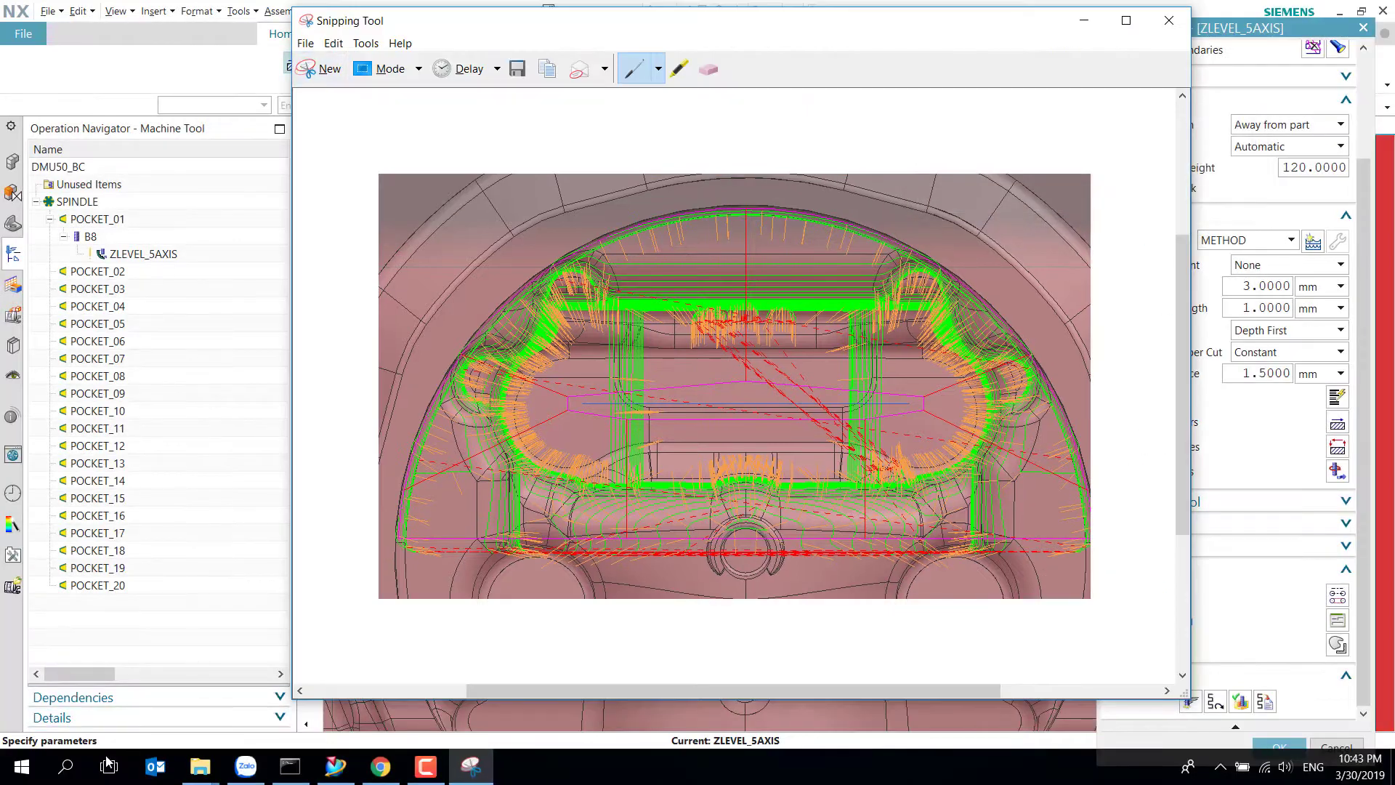
Find and launch PowerPoint 2016 and create a blank presentation.
{"action": "left_click", "coordinate": [70, 779]}
{"action": "type", "text": "po"}
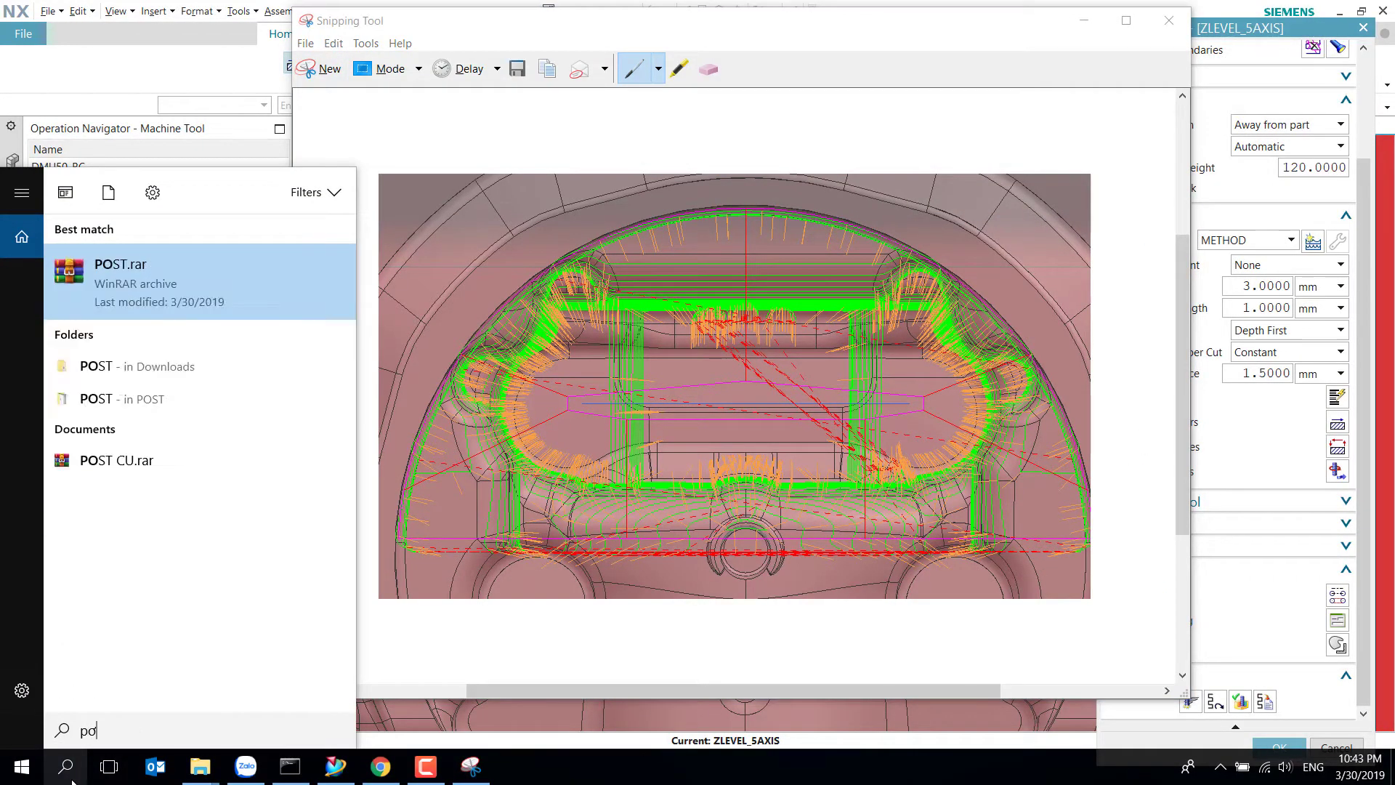
{"action": "type", "text": "w"}
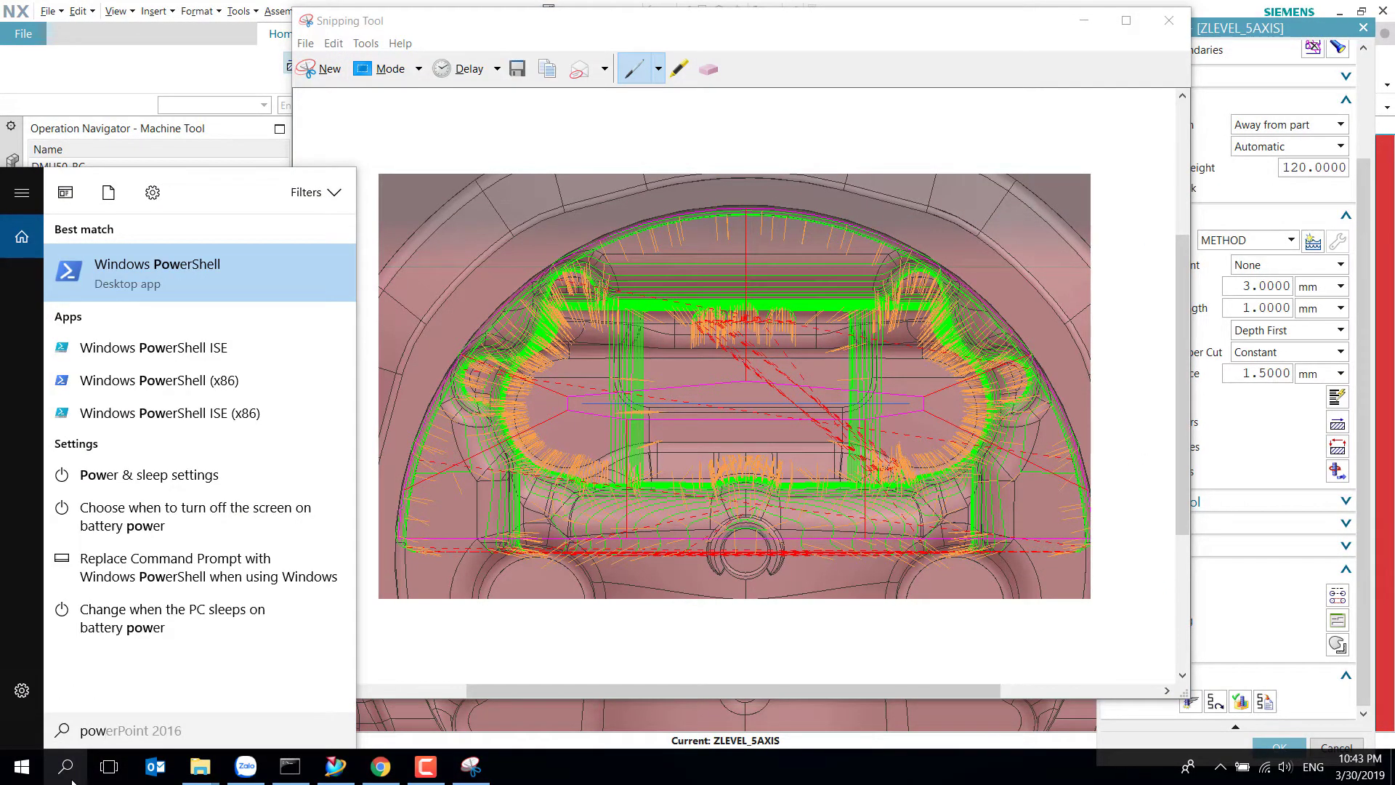
{"action": "type", "text": "er"}
{"action": "key", "text": "Return"}
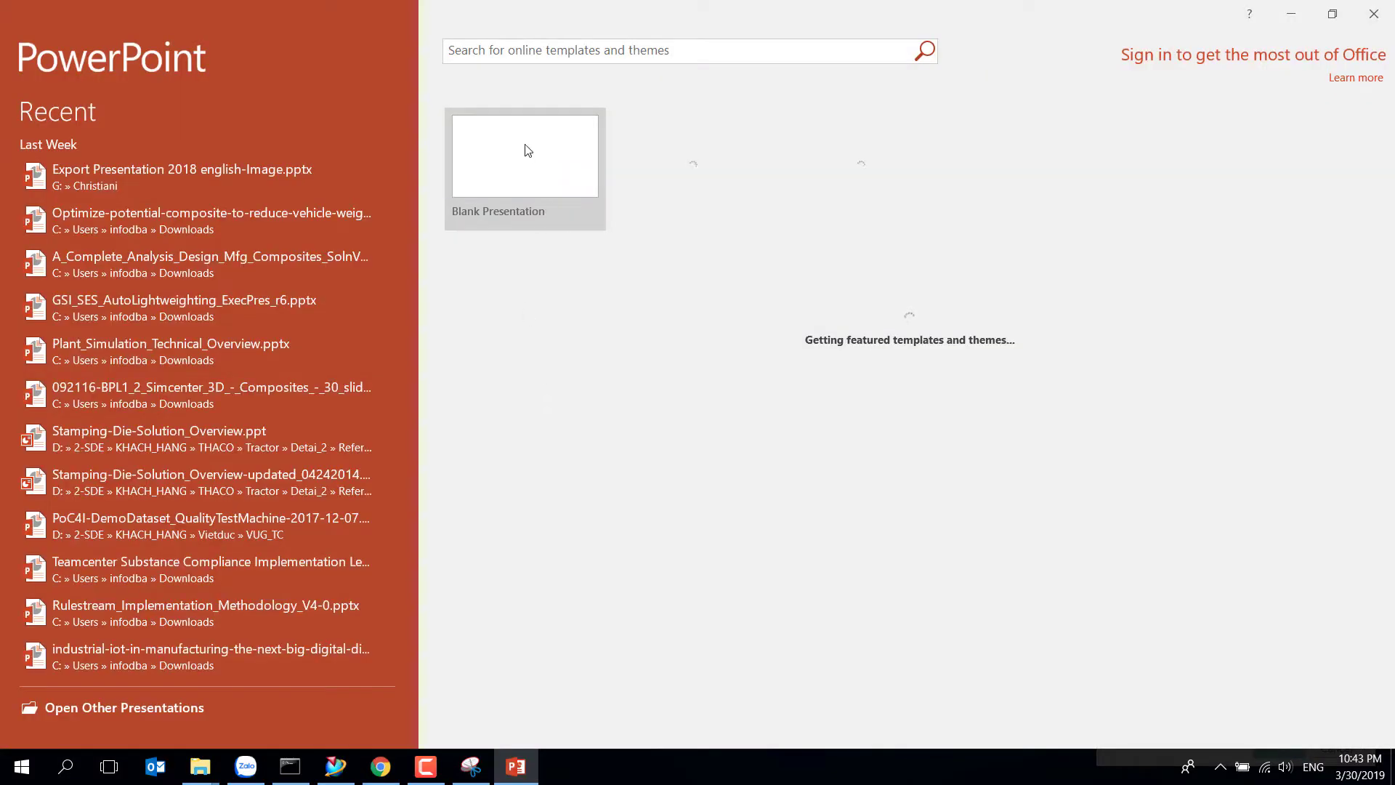
{"action": "left_click", "coordinate": [528, 151]}
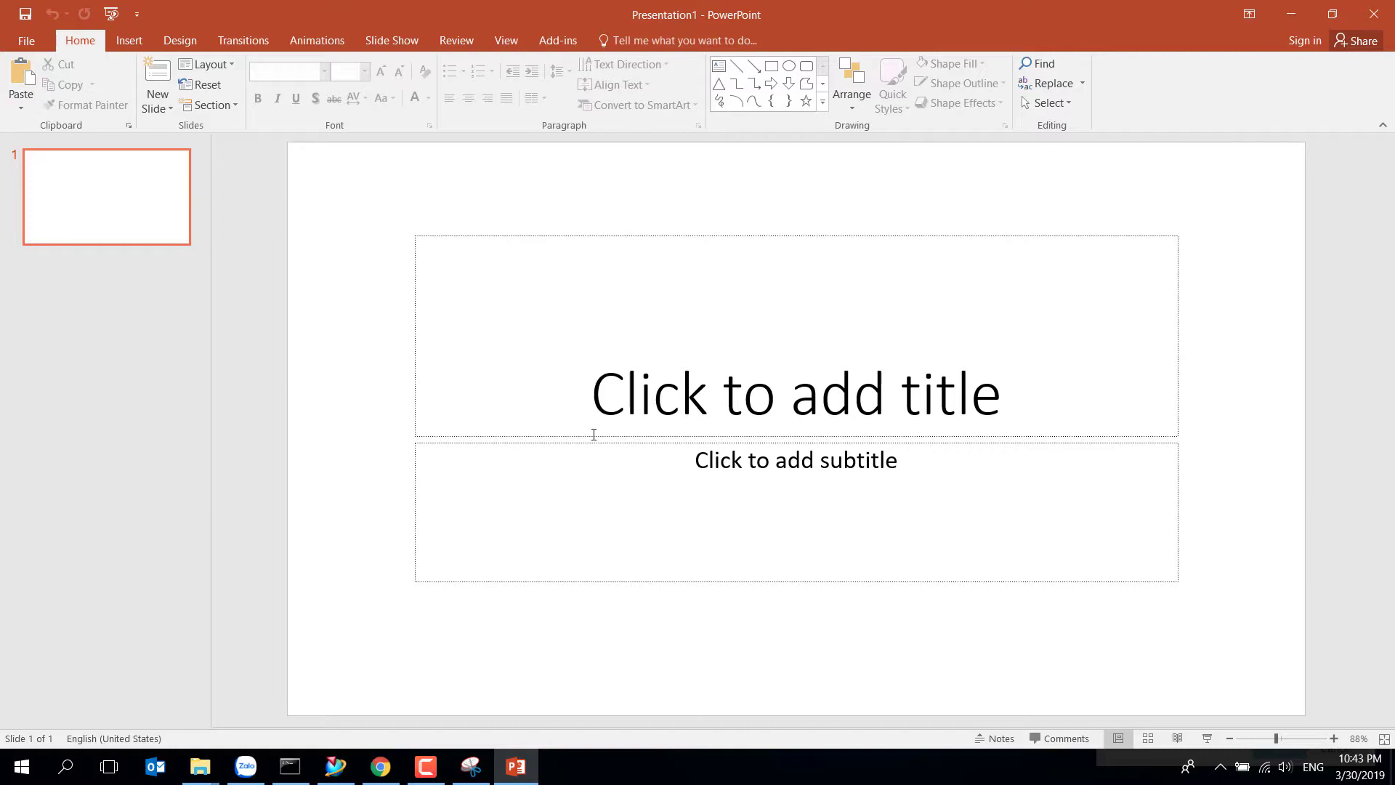
Delete the subtitle and title placeholders from the blank slide and paste the captured pocket toolpath image onto it.
{"action": "left_click", "coordinate": [593, 441]}
{"action": "key", "text": "Delete"}
{"action": "left_click", "coordinate": [601, 436]}
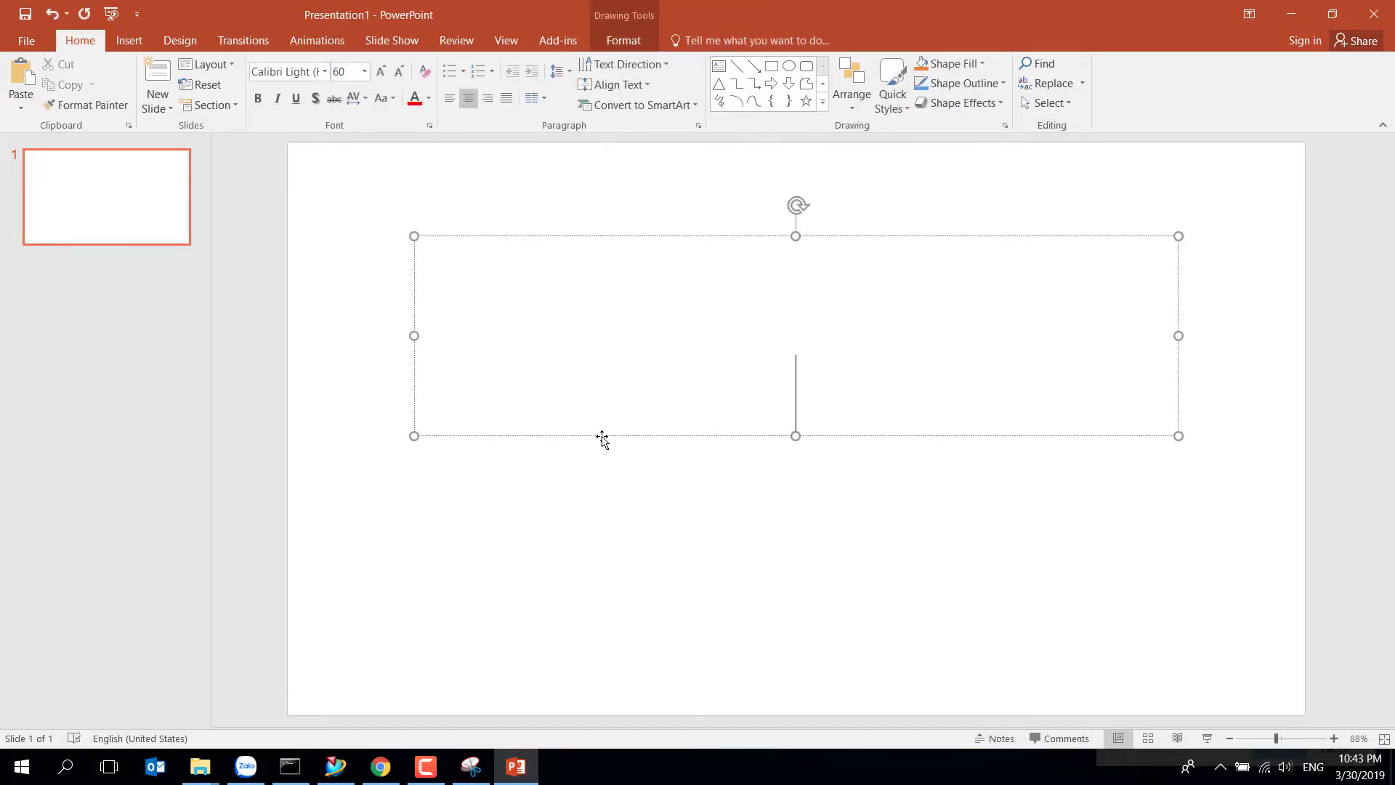
{"action": "key", "text": "Delete"}
{"action": "key", "text": "ctrl+v"}
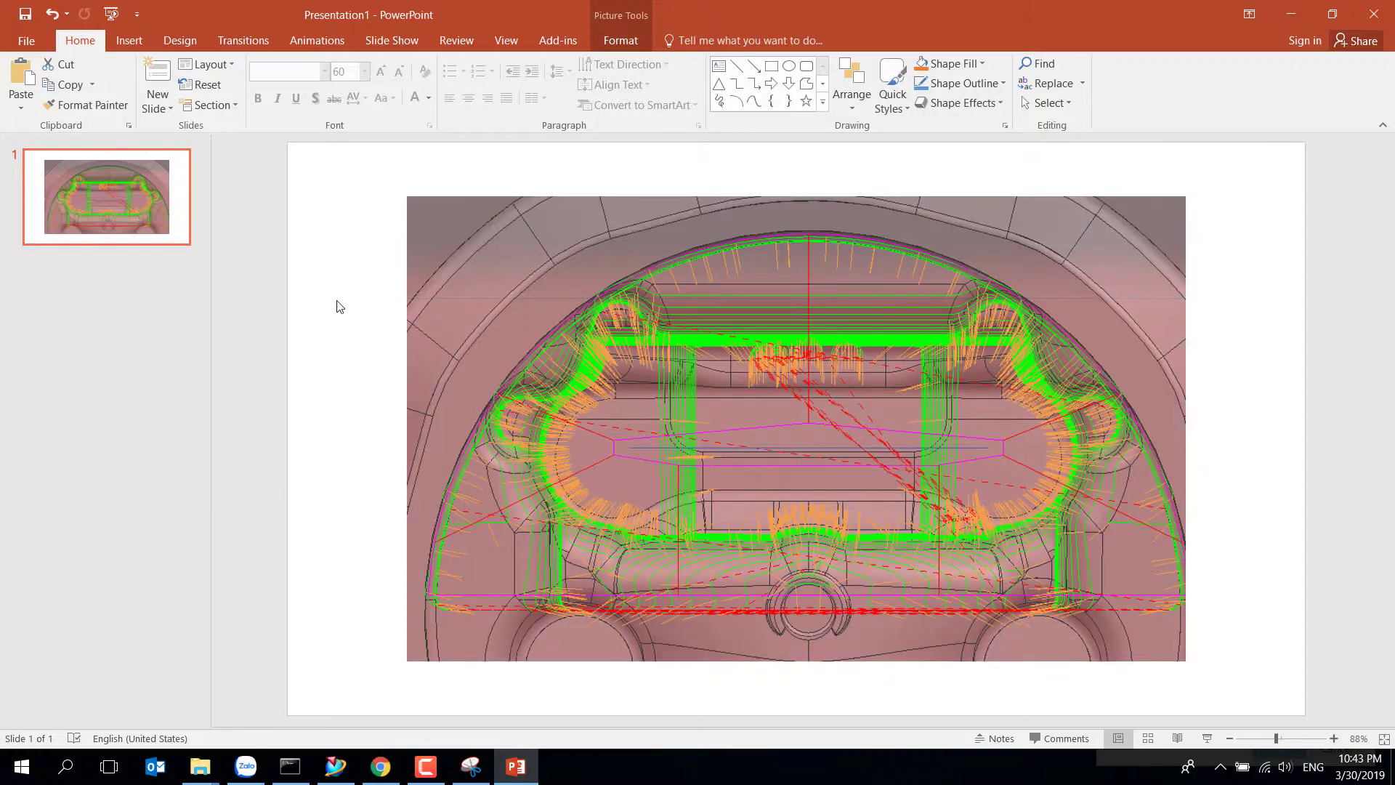
{"action": "left_click", "coordinate": [336, 302]}
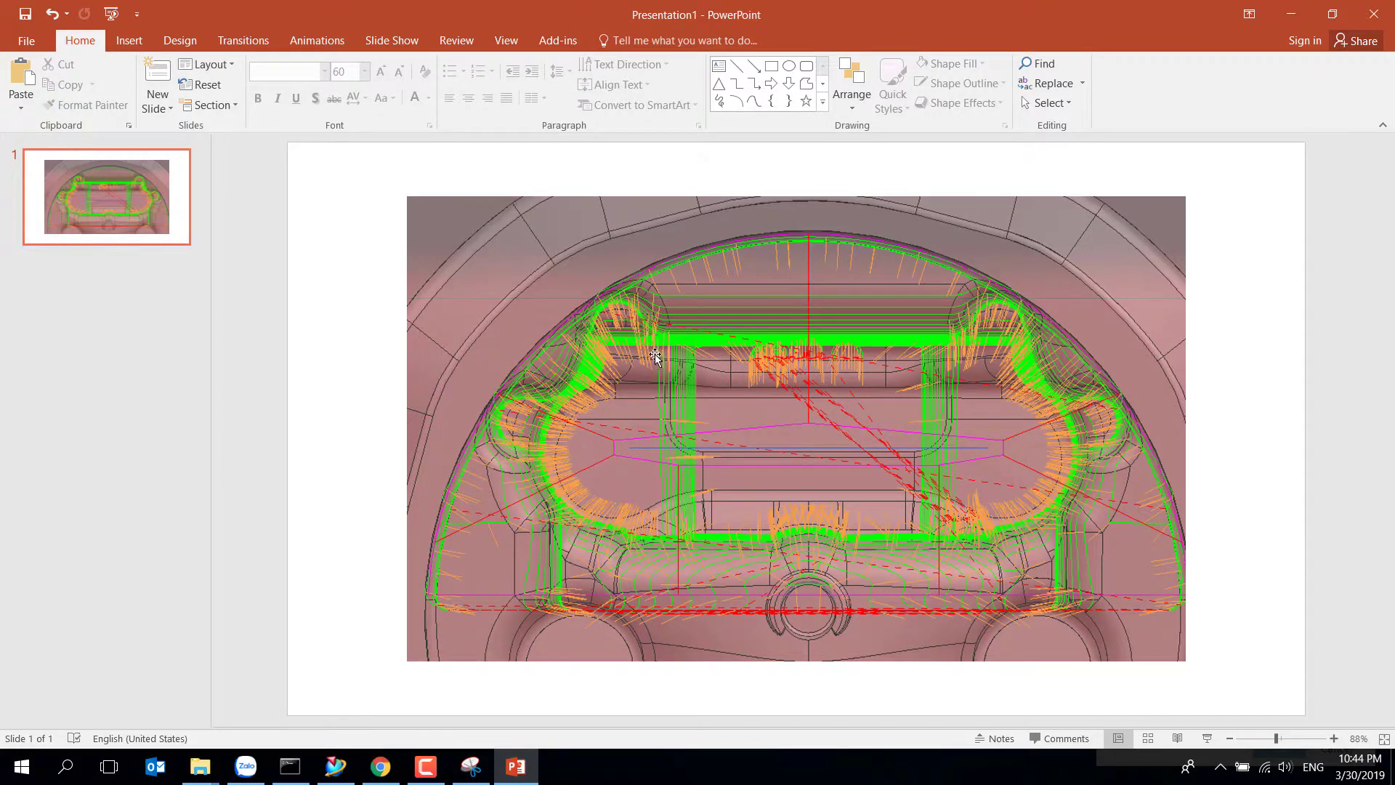
Switch to NX, enlarge the toolpath at the pocket's upper-left corner, and capture that area as a new snip with Snipping Tool.
{"action": "left_click", "coordinate": [471, 767]}
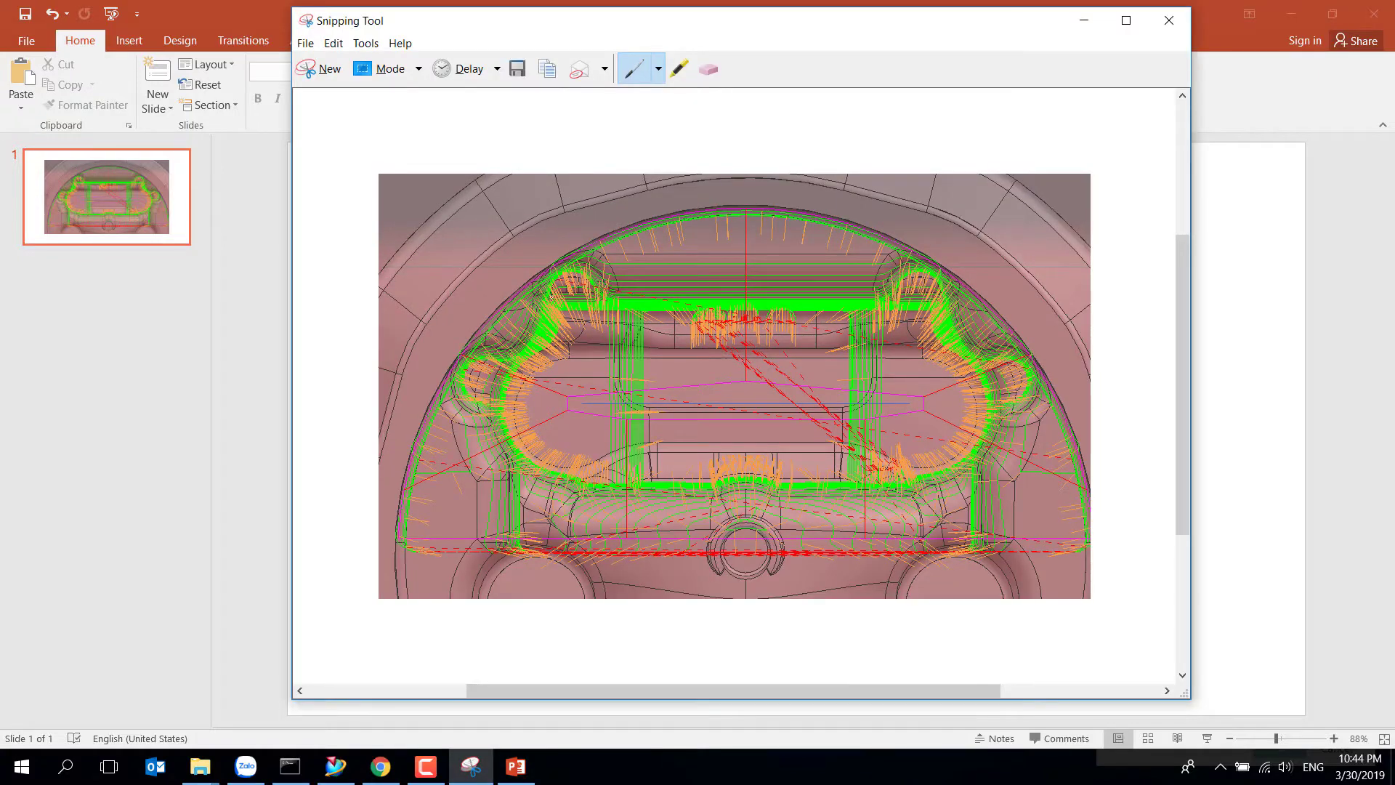
{"action": "scroll", "coordinate": [734, 385], "scroll_direction": "up", "scroll_amount": 2}
{"action": "left_click", "coordinate": [1126, 21]}
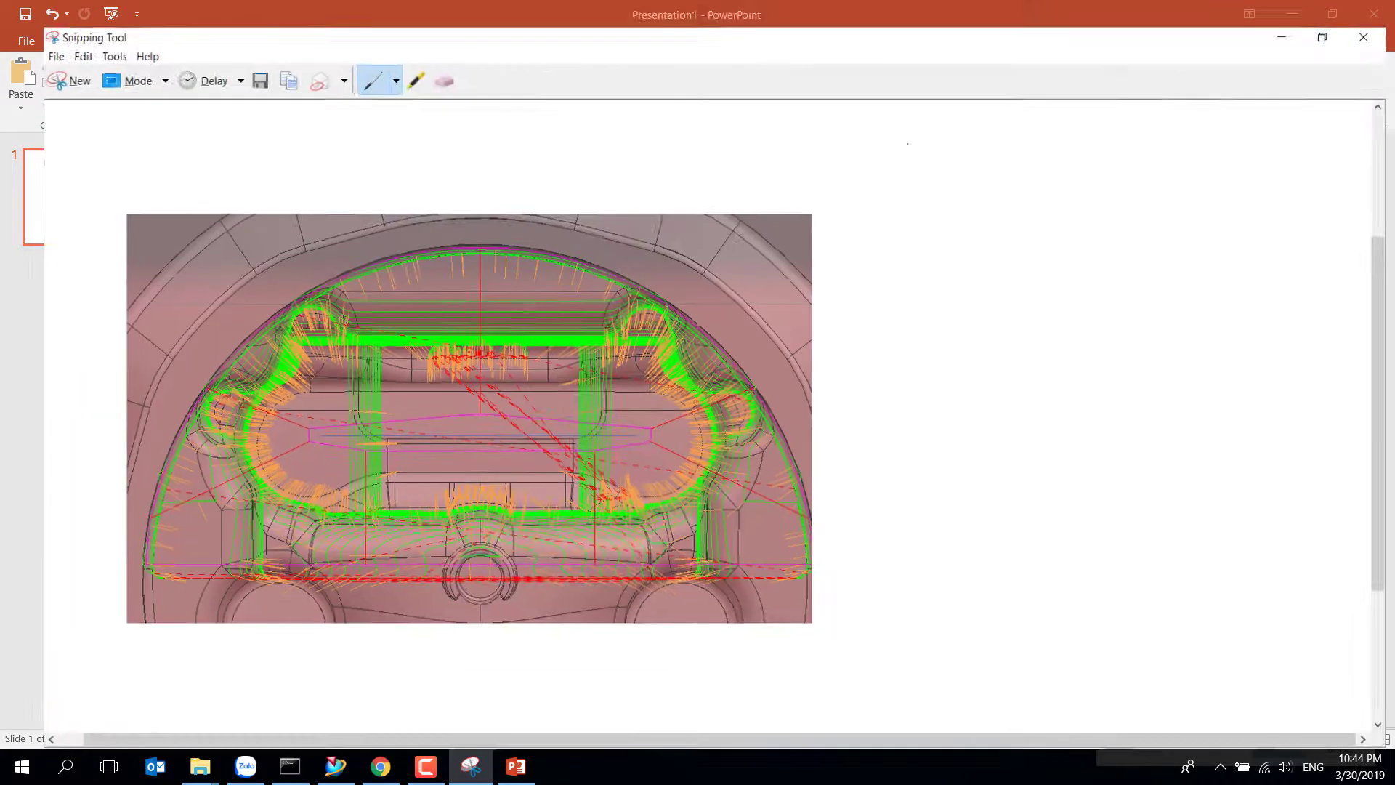
{"action": "left_click", "coordinate": [335, 767]}
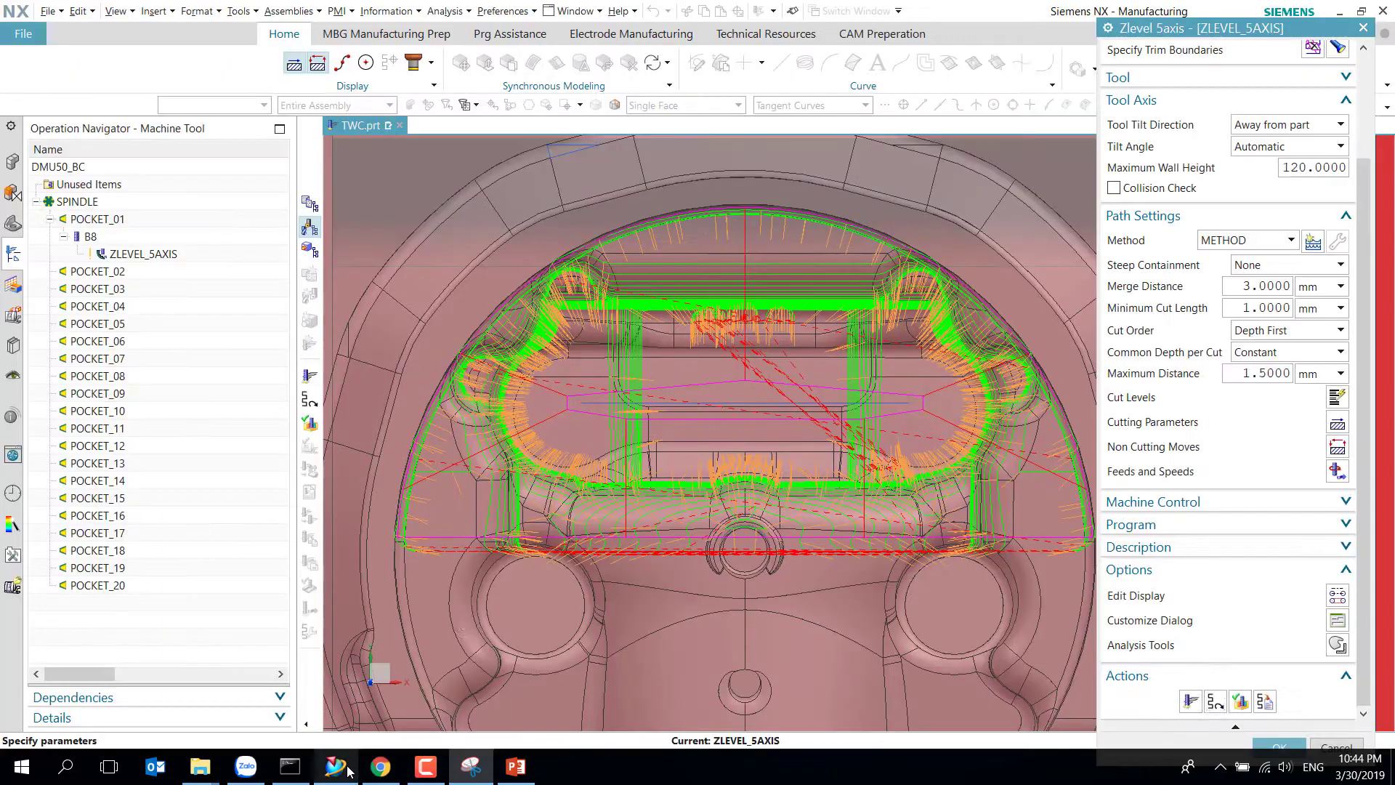
{"action": "scroll", "coordinate": [557, 291], "scroll_direction": "up", "scroll_amount": 3}
{"action": "scroll", "coordinate": [557, 291], "scroll_direction": "down", "scroll_amount": 6}
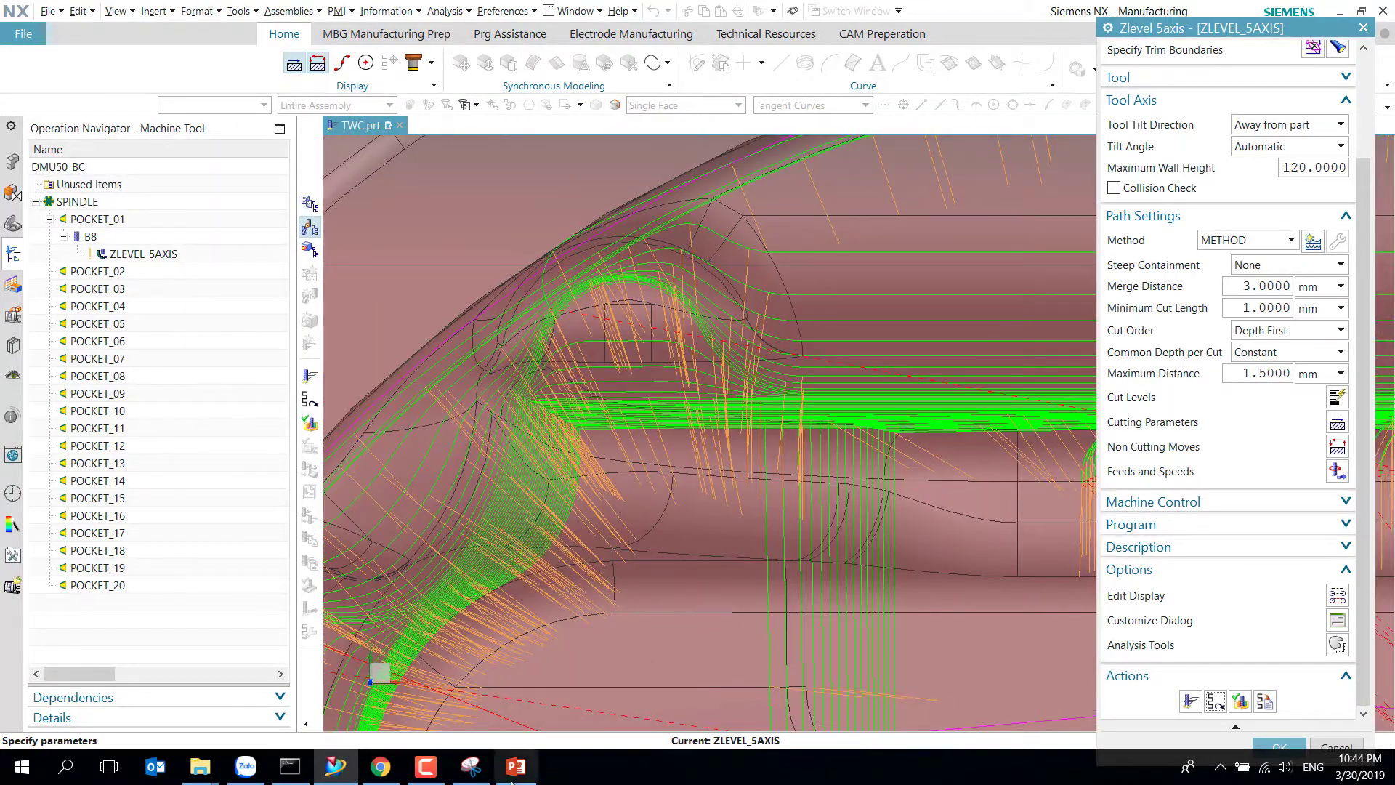
{"action": "left_click", "coordinate": [471, 767]}
{"action": "left_click", "coordinate": [27, 60]}
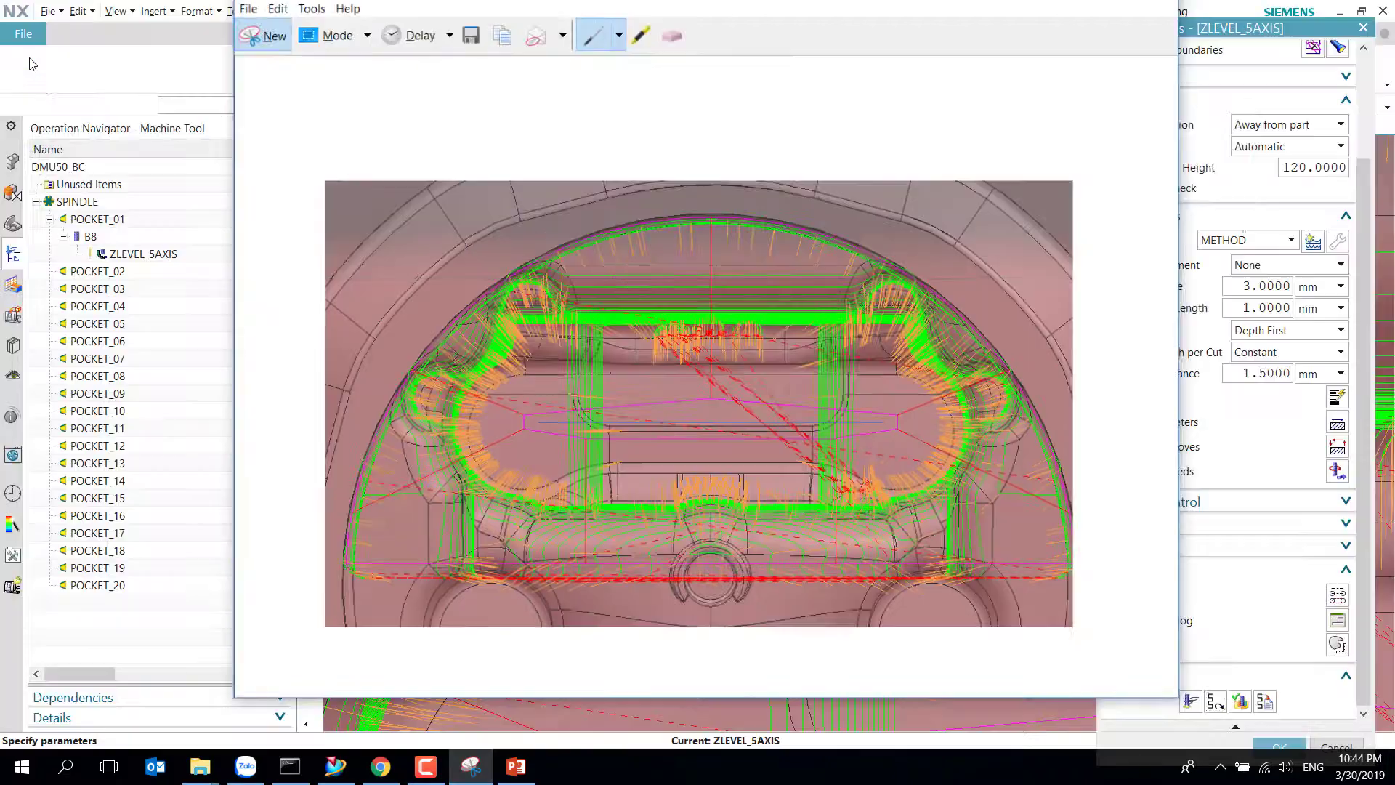
{"action": "left_click_drag", "start_coordinate": [471, 203], "coordinate": [900, 612]}
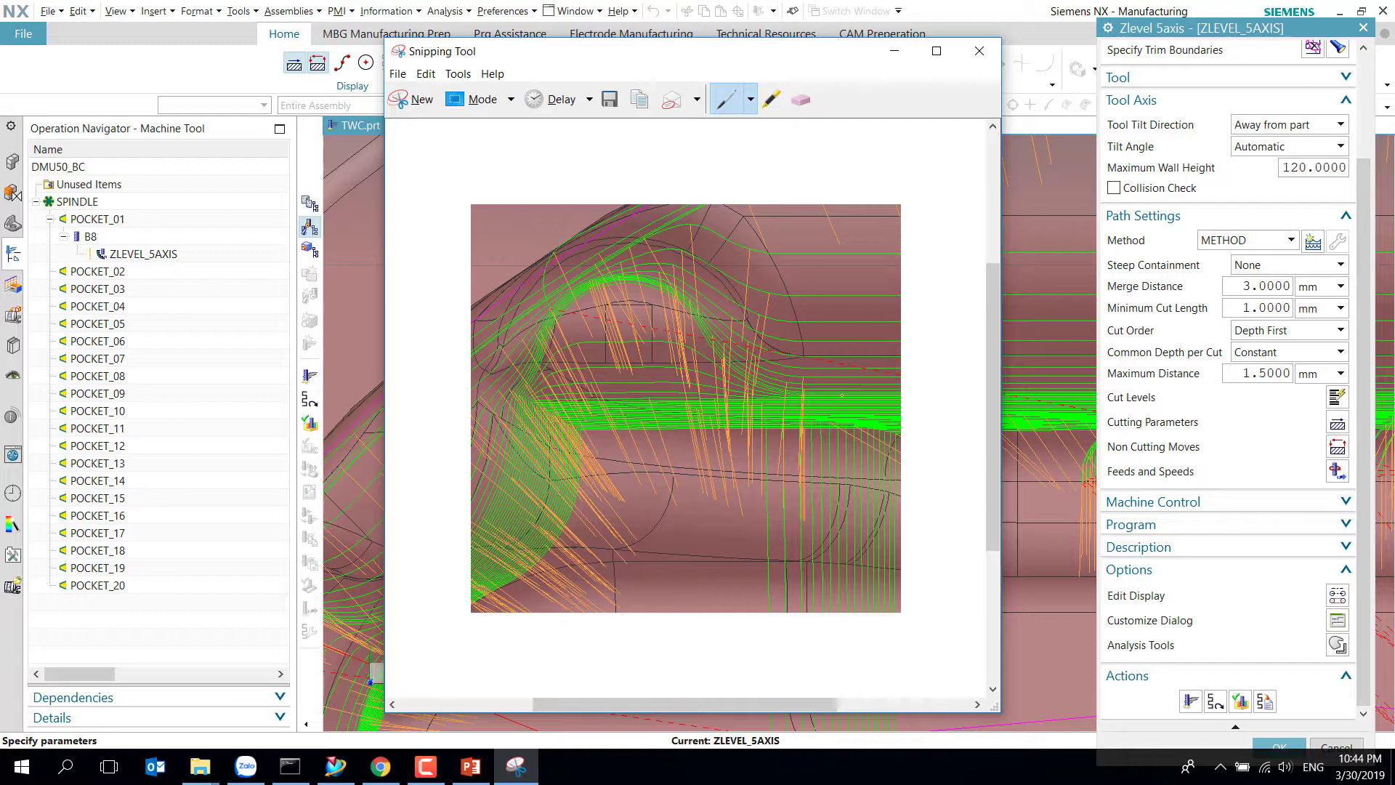
Trace the curved wall contour and several tool axis lines in red pen on the corner snip.
{"action": "left_click_drag", "start_coordinate": [842, 394], "coordinate": [820, 391]}
{"action": "left_click_drag", "start_coordinate": [569, 298], "coordinate": [522, 365]}
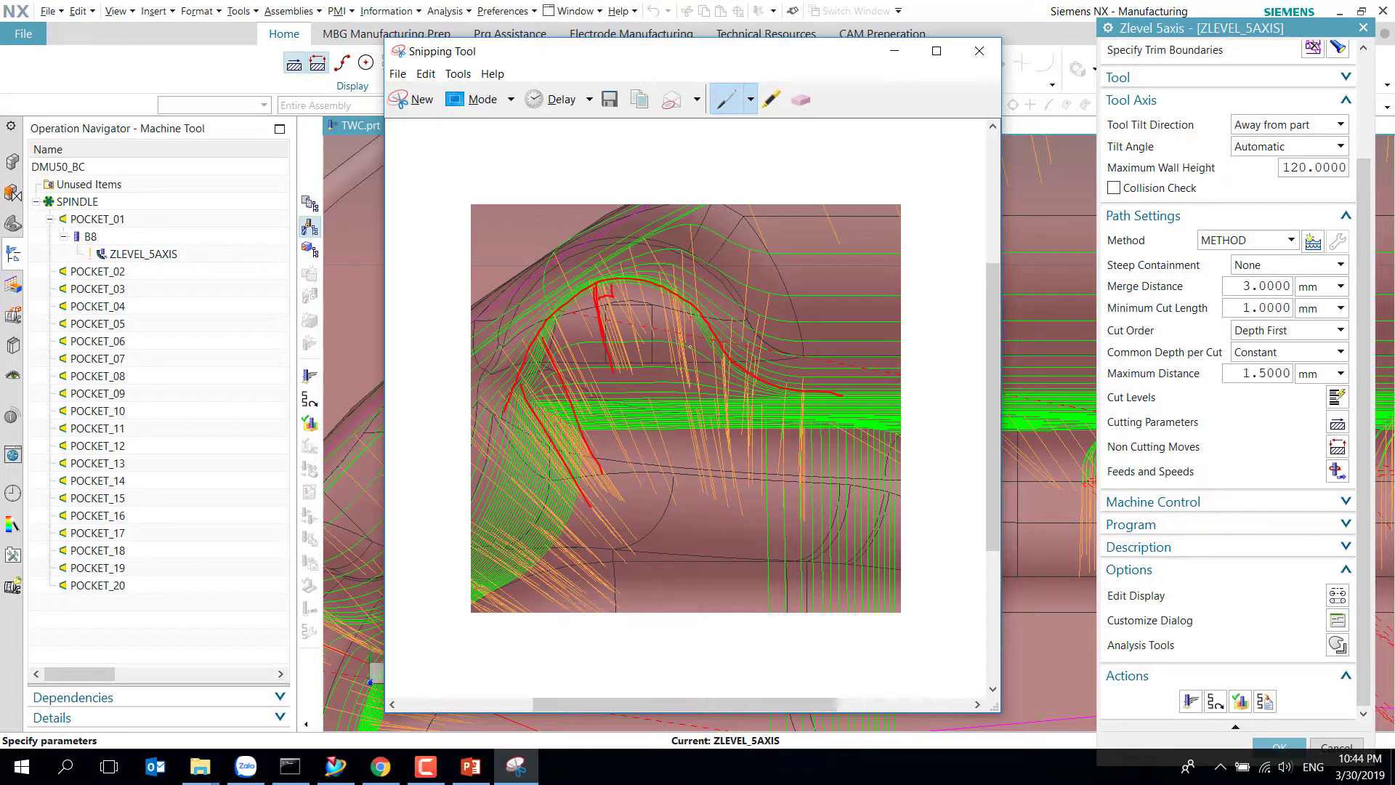
{"action": "left_click_drag", "start_coordinate": [691, 378], "coordinate": [698, 491]}
Return to NX, accept the ZLEVEL_5AXIS operation, and paste a copy of it under tool B8.
{"action": "left_click", "coordinate": [199, 619]}
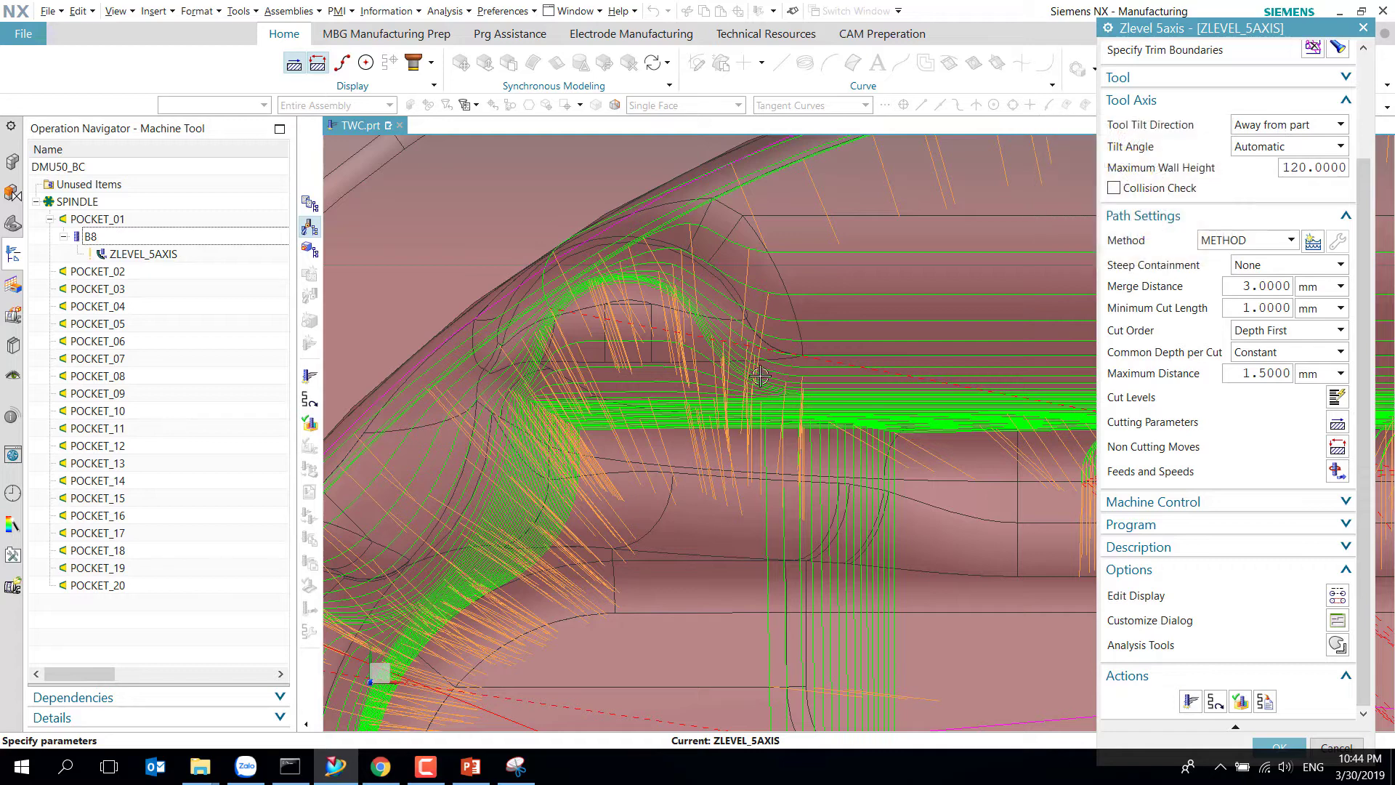
{"action": "scroll", "coordinate": [613, 411], "scroll_direction": "down", "scroll_amount": 9}
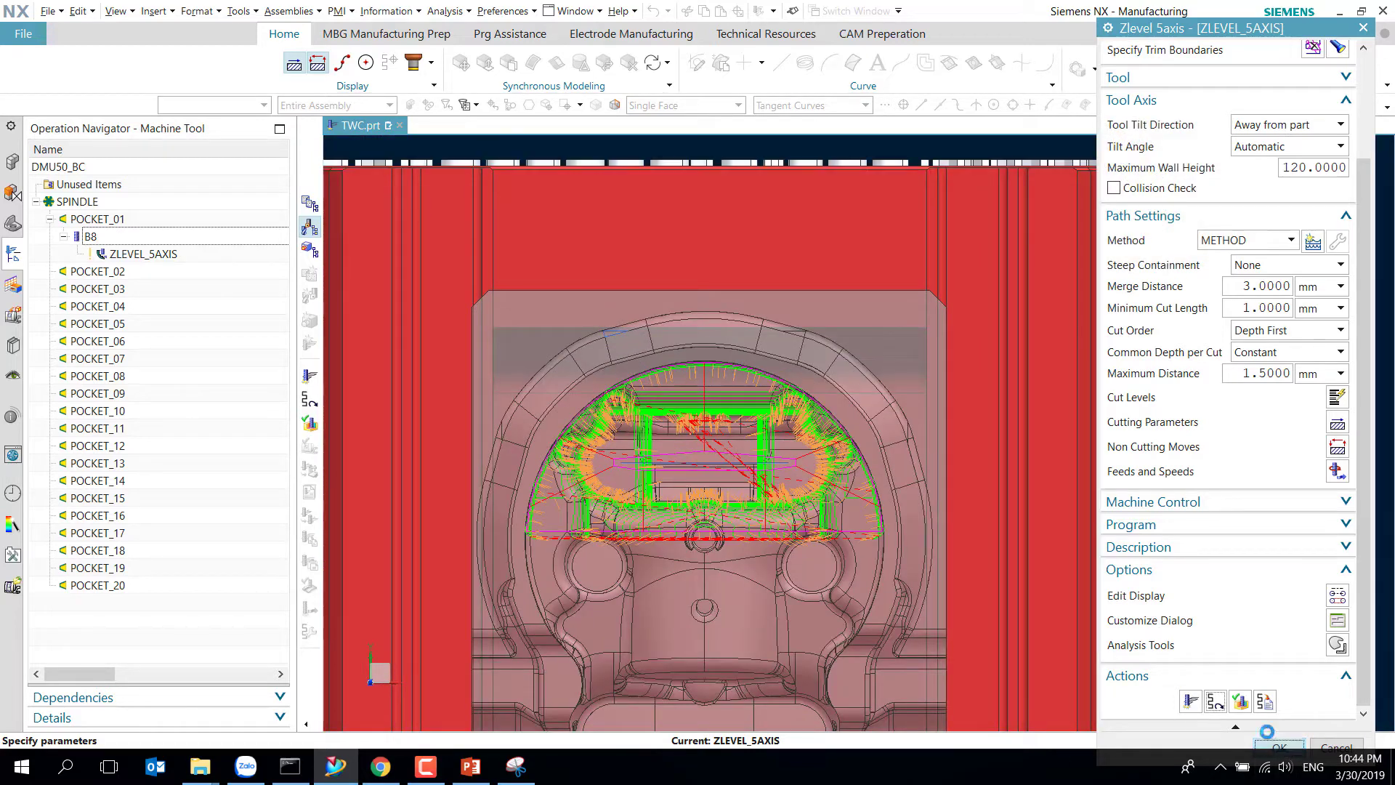
{"action": "left_click", "coordinate": [1279, 747]}
{"action": "right_click", "coordinate": [142, 255]}
{"action": "left_click", "coordinate": [176, 304]}
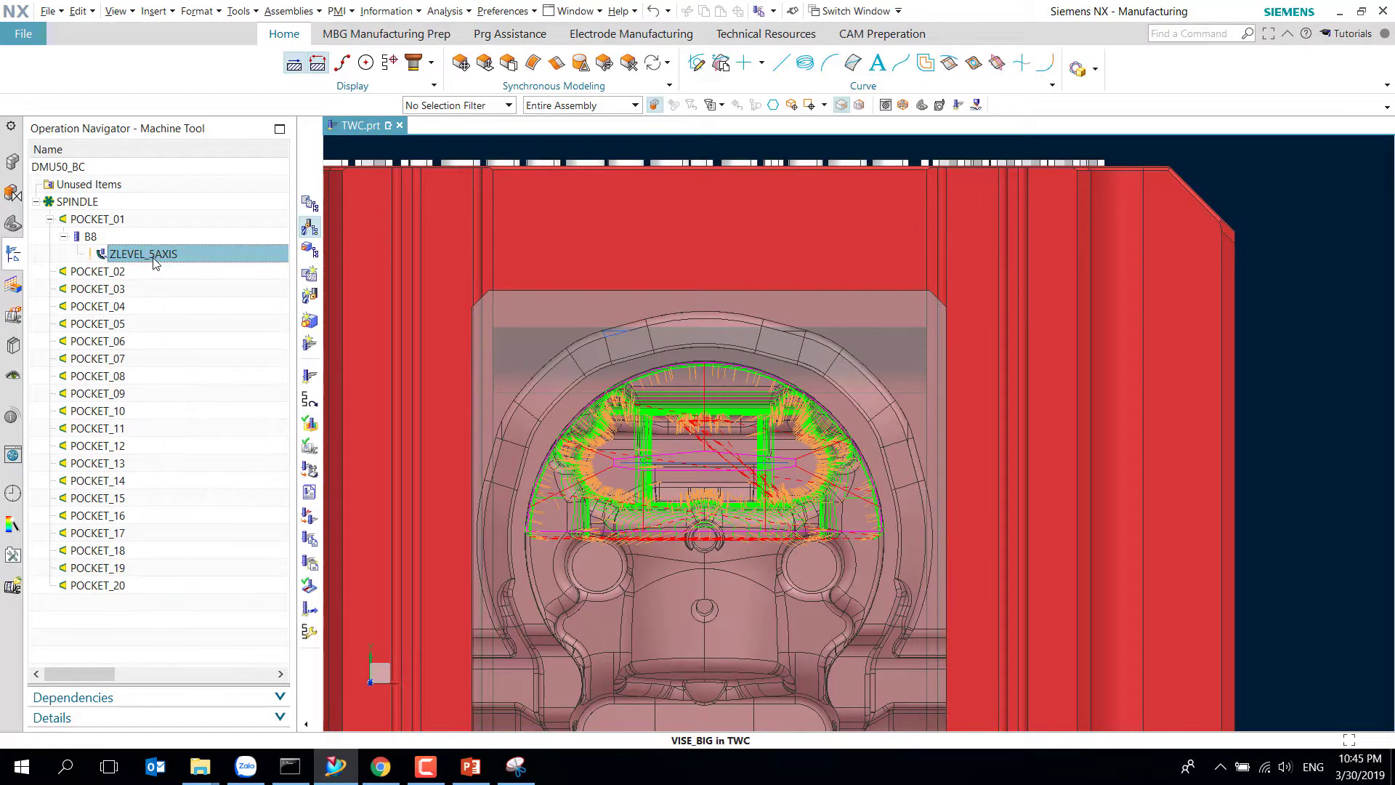
{"action": "right_click", "coordinate": [154, 255]}
{"action": "left_click", "coordinate": [186, 320]}
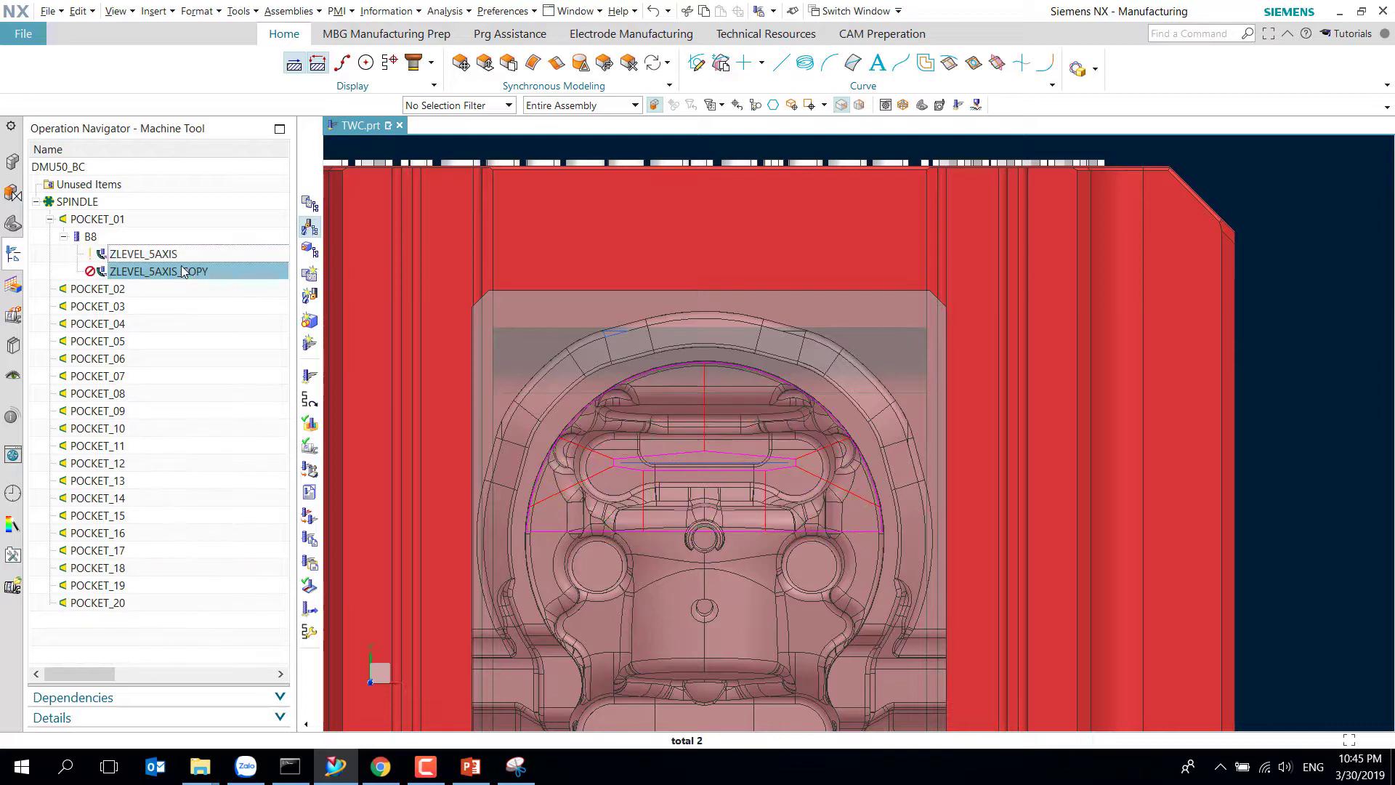
Edit the copied operation to tilt the tool Toward curve(s), using the horizontal line in the middle of the pocket, and generate the toolpath.
{"action": "right_click", "coordinate": [184, 271]}
{"action": "left_click", "coordinate": [206, 285]}
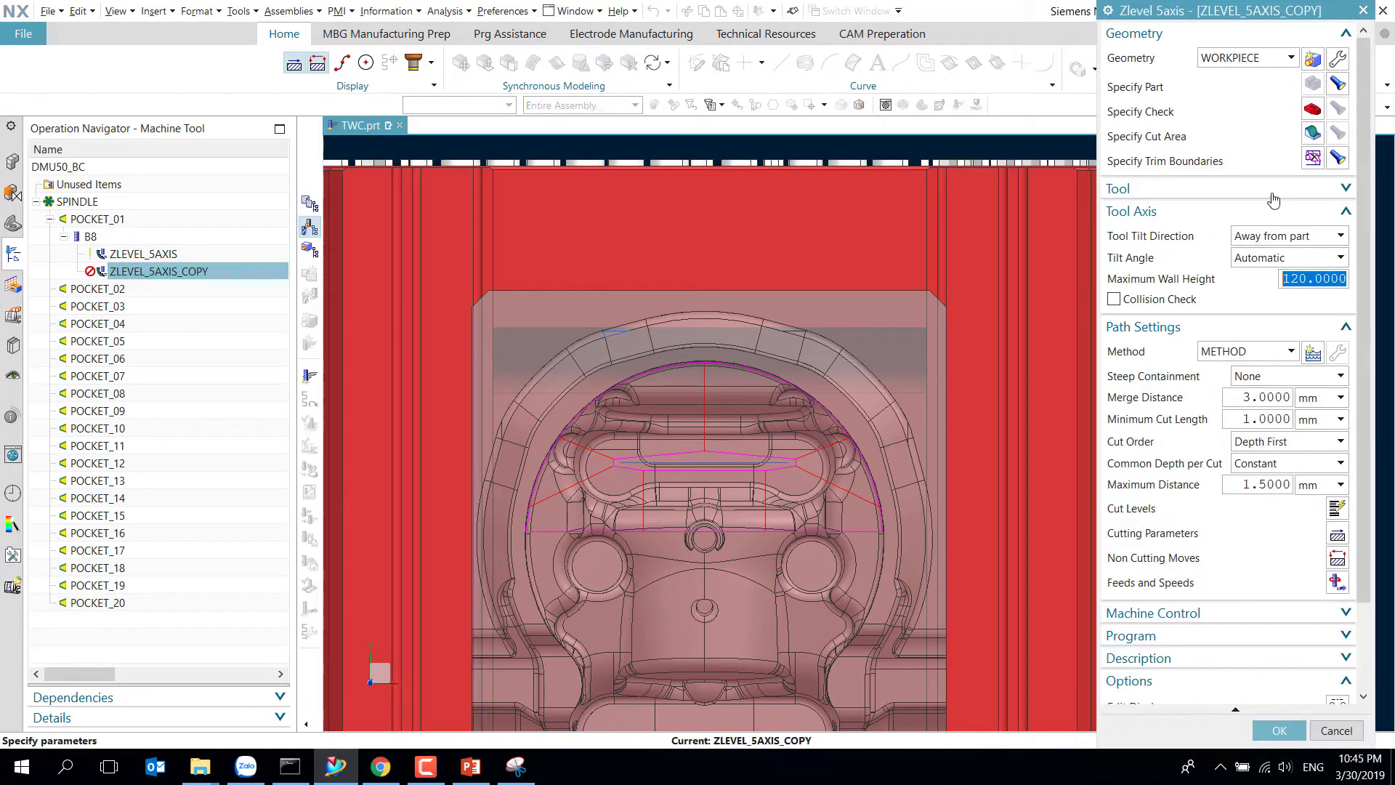
{"action": "left_click", "coordinate": [1316, 238]}
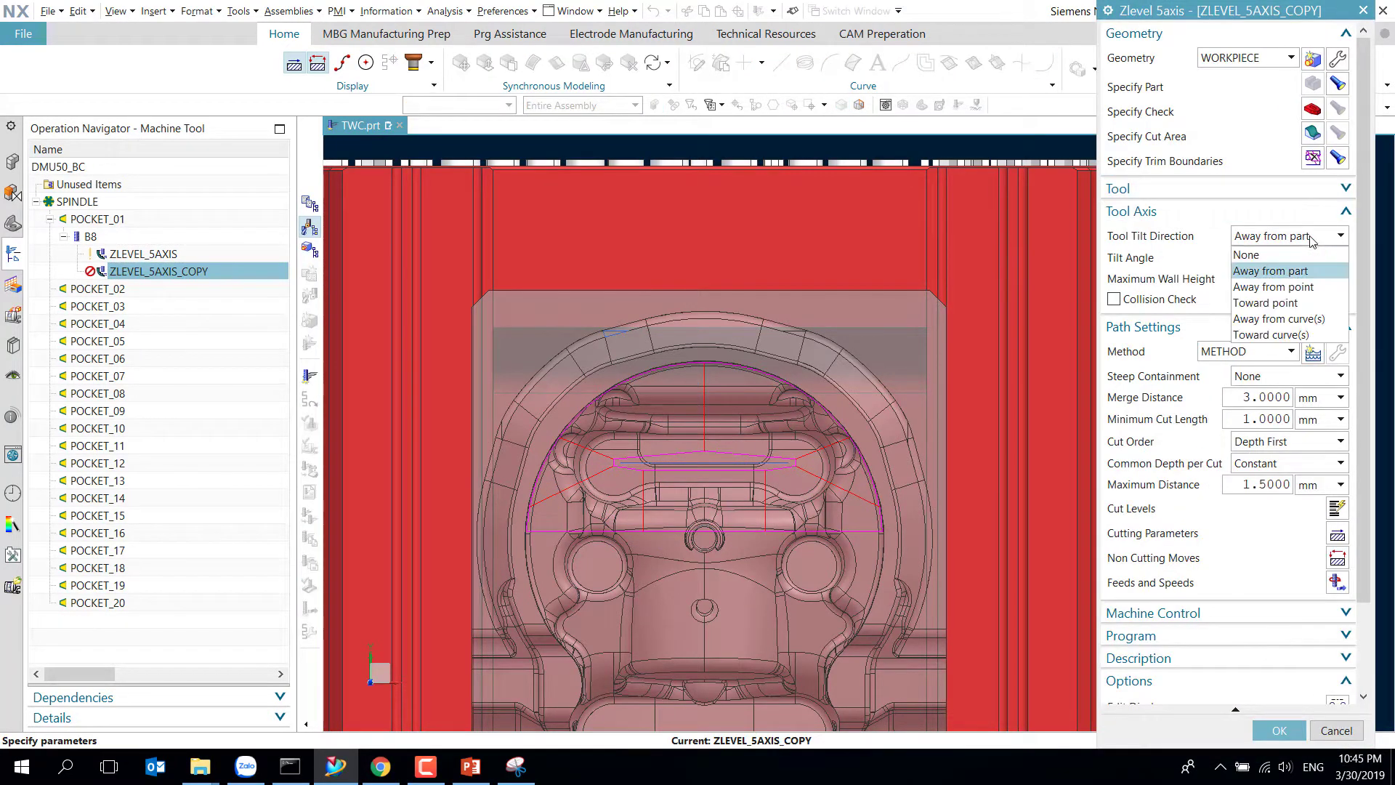
{"action": "left_click", "coordinate": [1286, 336]}
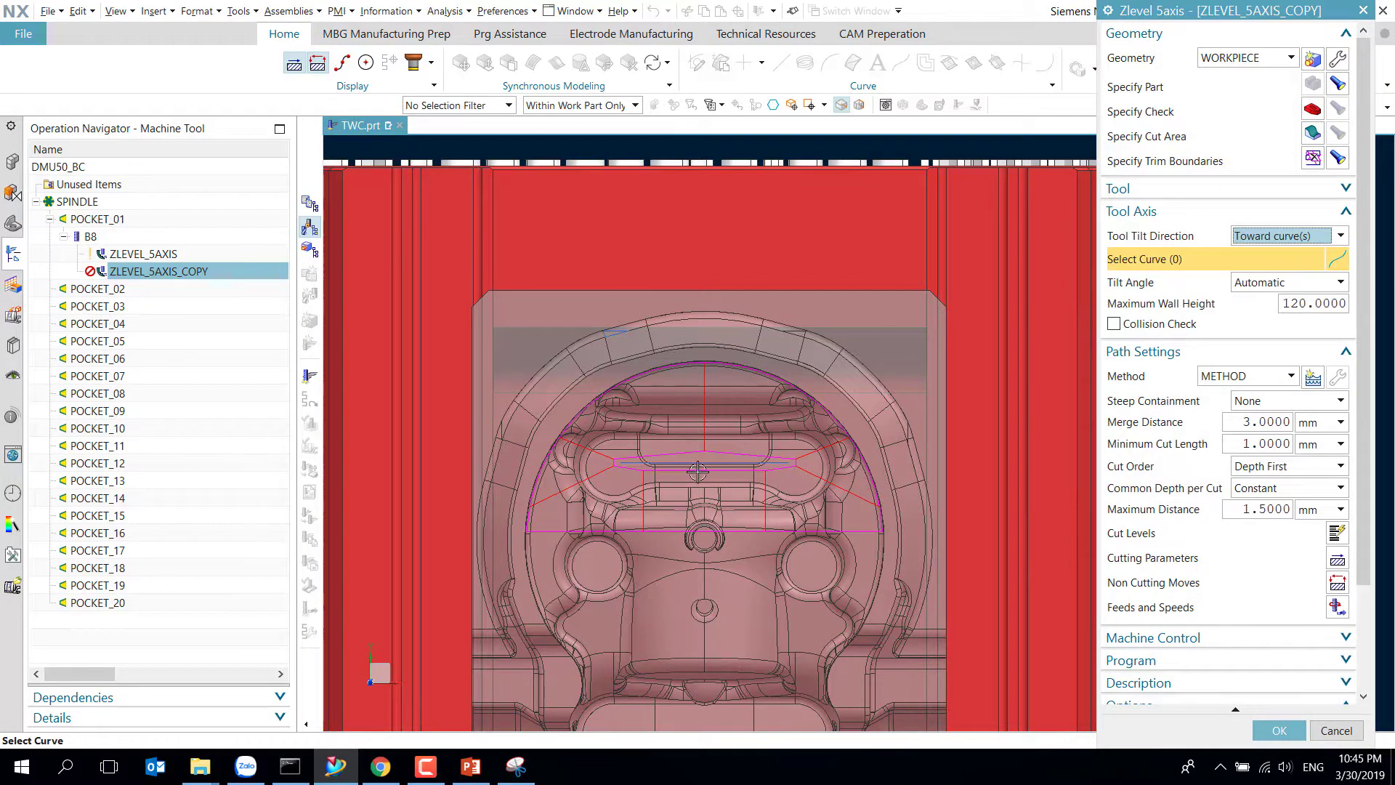
{"action": "scroll", "coordinate": [698, 471], "scroll_direction": "up", "scroll_amount": 2}
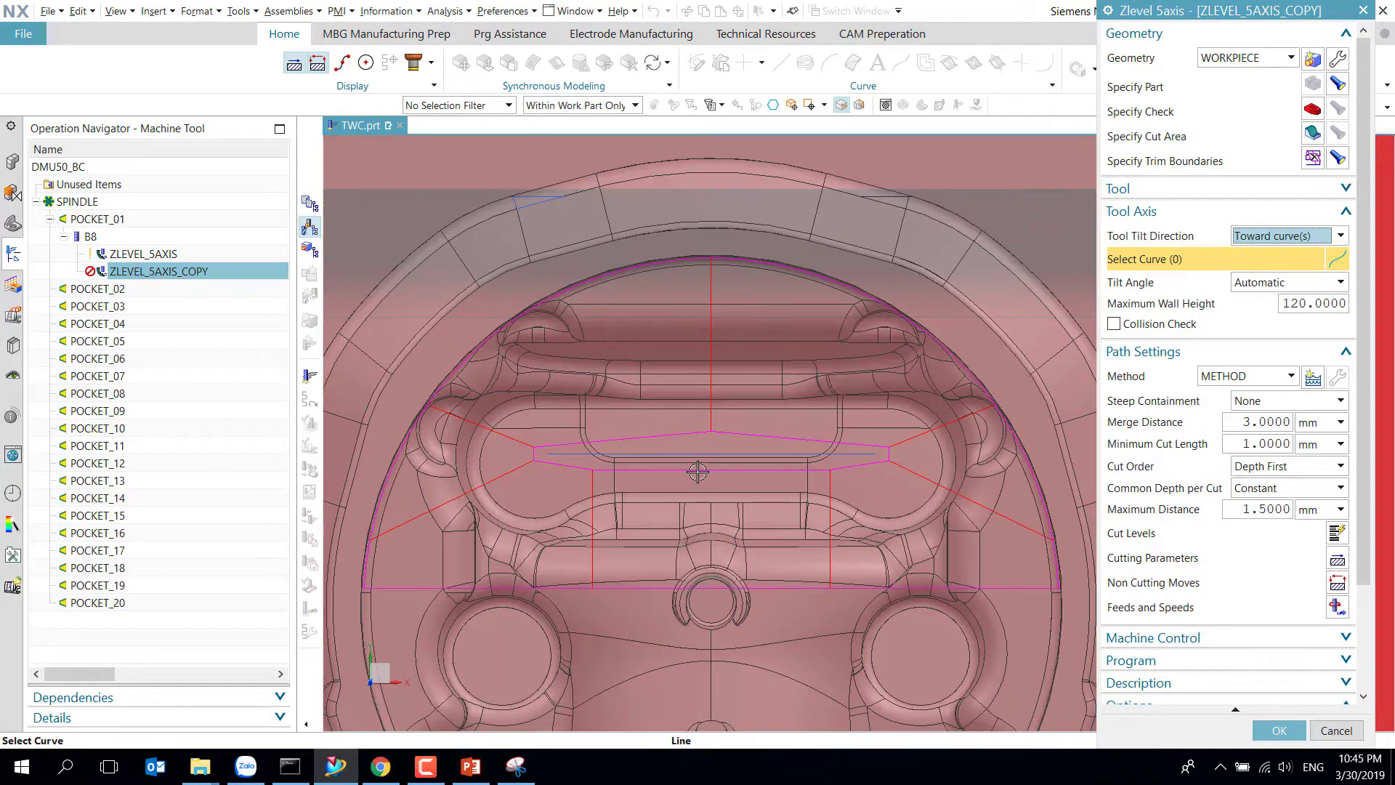
{"action": "left_click", "coordinate": [856, 453]}
{"action": "scroll", "coordinate": [718, 346], "scroll_direction": "down", "scroll_amount": 4}
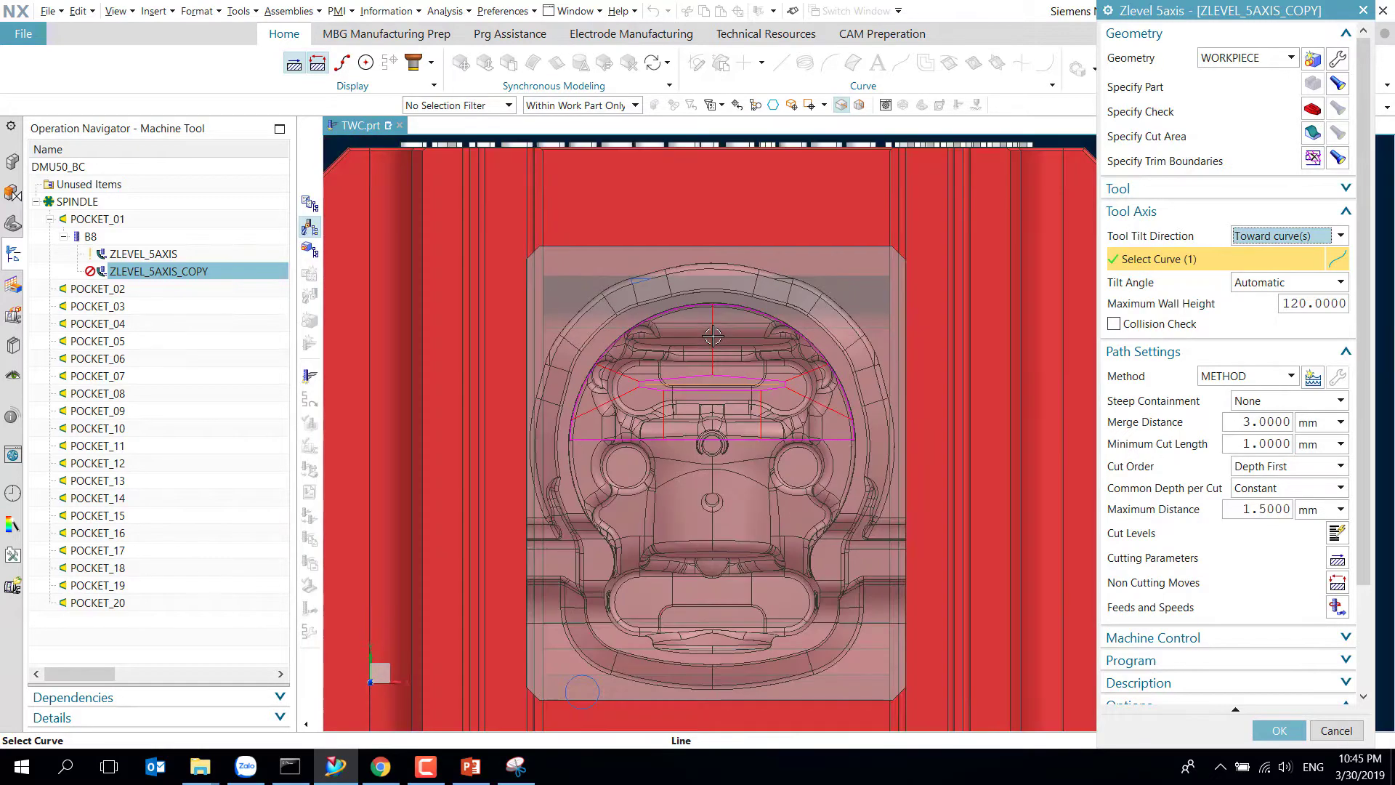
{"action": "scroll", "coordinate": [1228, 436], "scroll_direction": "down", "scroll_amount": 3}
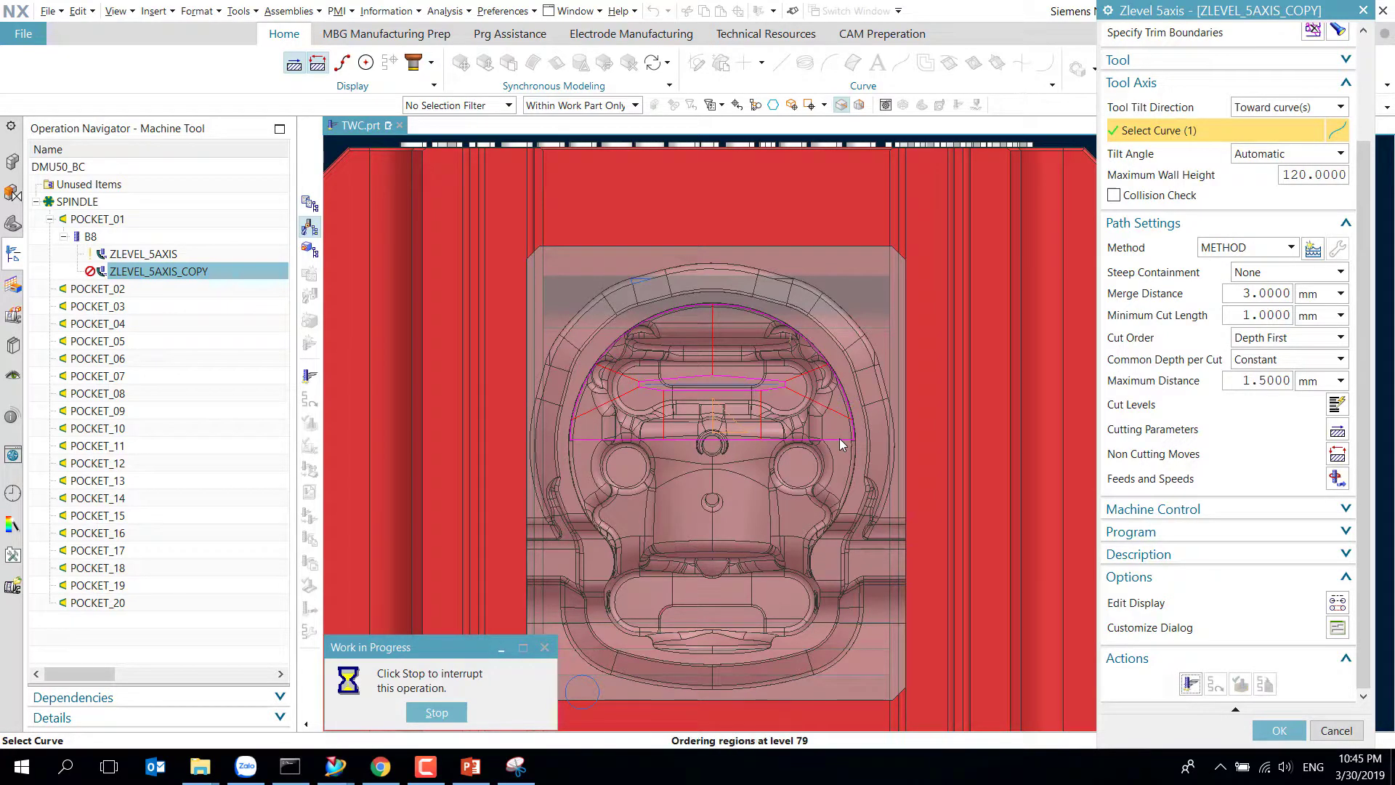
Capture the whole toward-curve toolpath of the pocket as a new snip in Snipping Tool and copy the image.
{"action": "scroll", "coordinate": [682, 380], "scroll_direction": "up", "scroll_amount": 5}
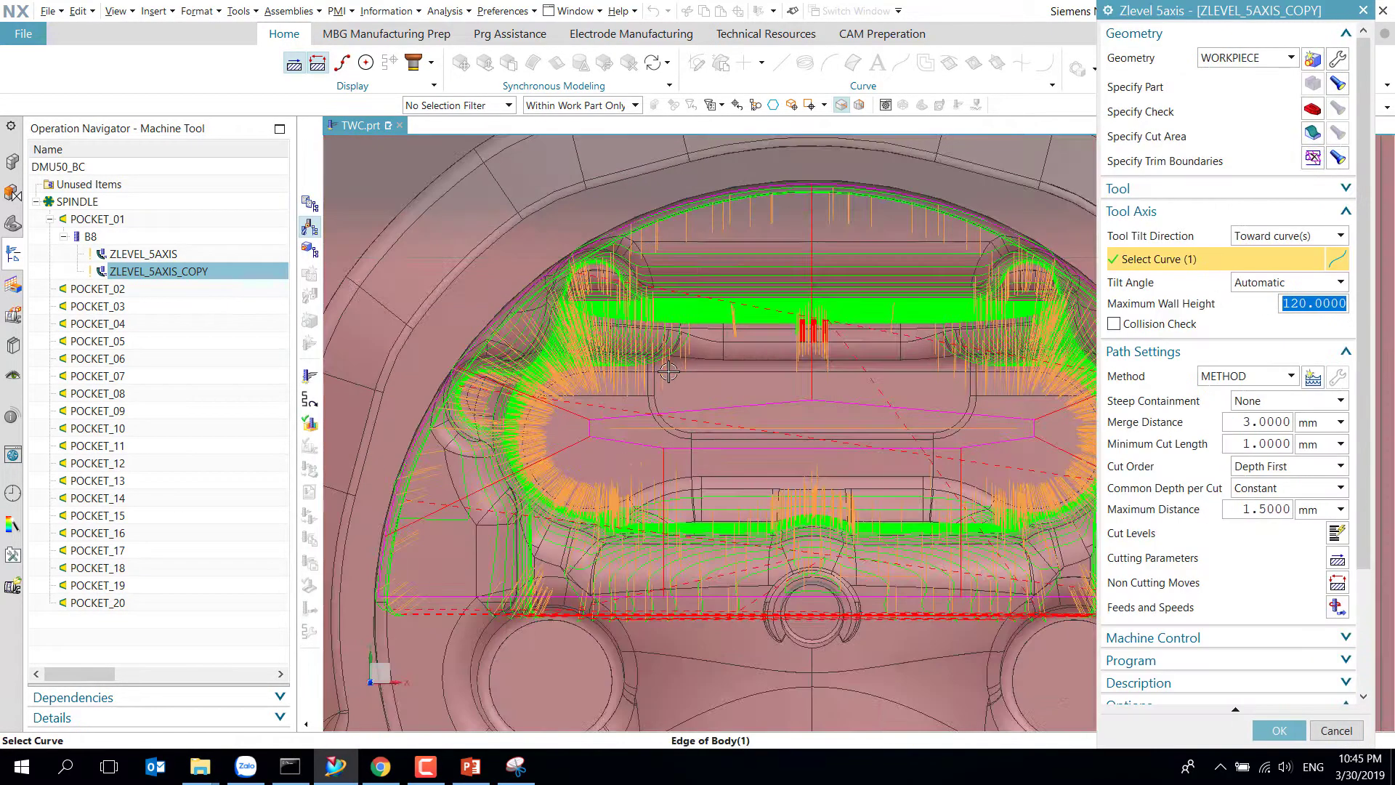
{"action": "scroll", "coordinate": [727, 327], "scroll_direction": "down", "scroll_amount": 5}
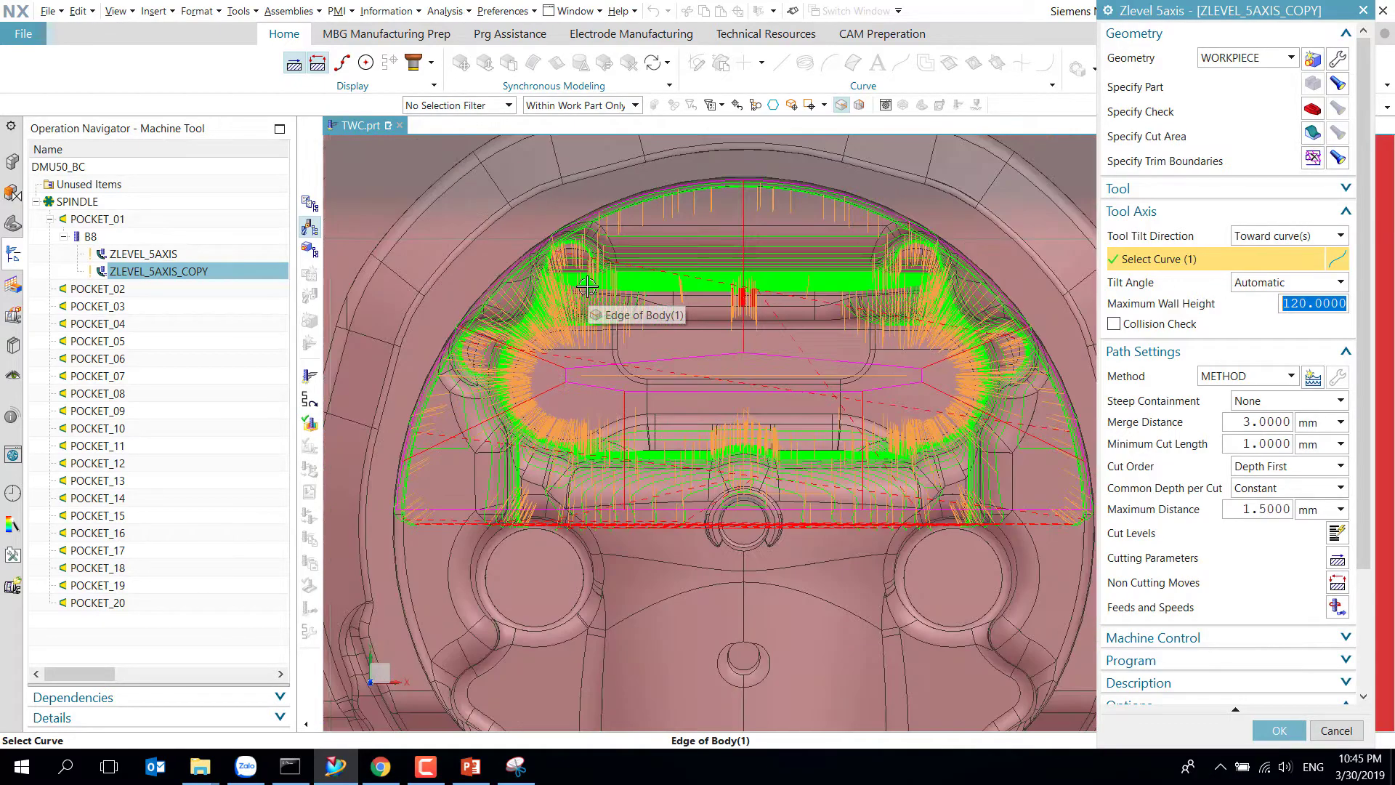
{"action": "left_click", "coordinate": [516, 765]}
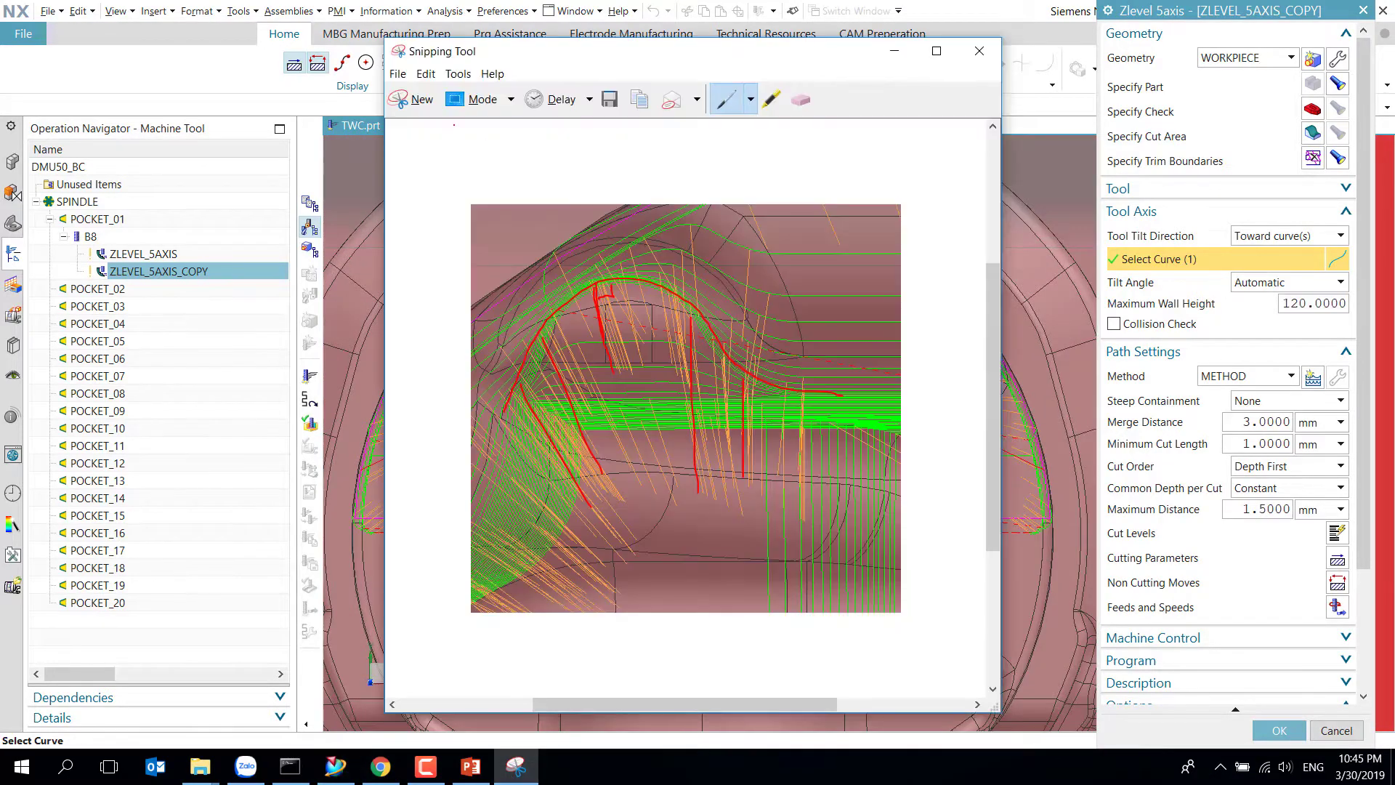
{"action": "left_click", "coordinate": [407, 103]}
{"action": "left_click_drag", "start_coordinate": [335, 167], "coordinate": [1087, 589]}
{"action": "right_click", "coordinate": [670, 389]}
{"action": "left_click", "coordinate": [707, 413]}
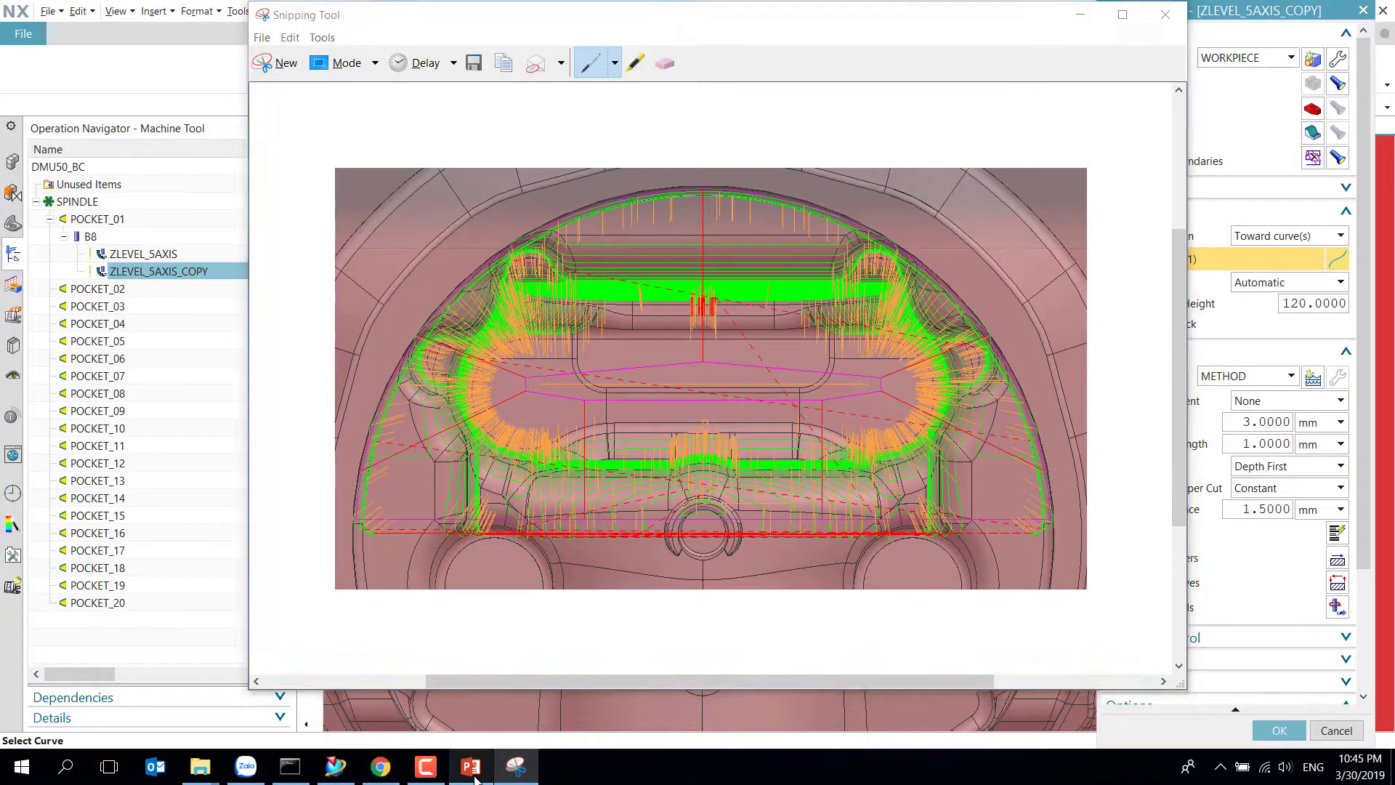
Switch to PowerPoint, paste the toward-curve toolpath image onto the slide, and move it to the right of the first image.
{"action": "left_click", "coordinate": [471, 766]}
{"action": "left_click", "coordinate": [682, 405]}
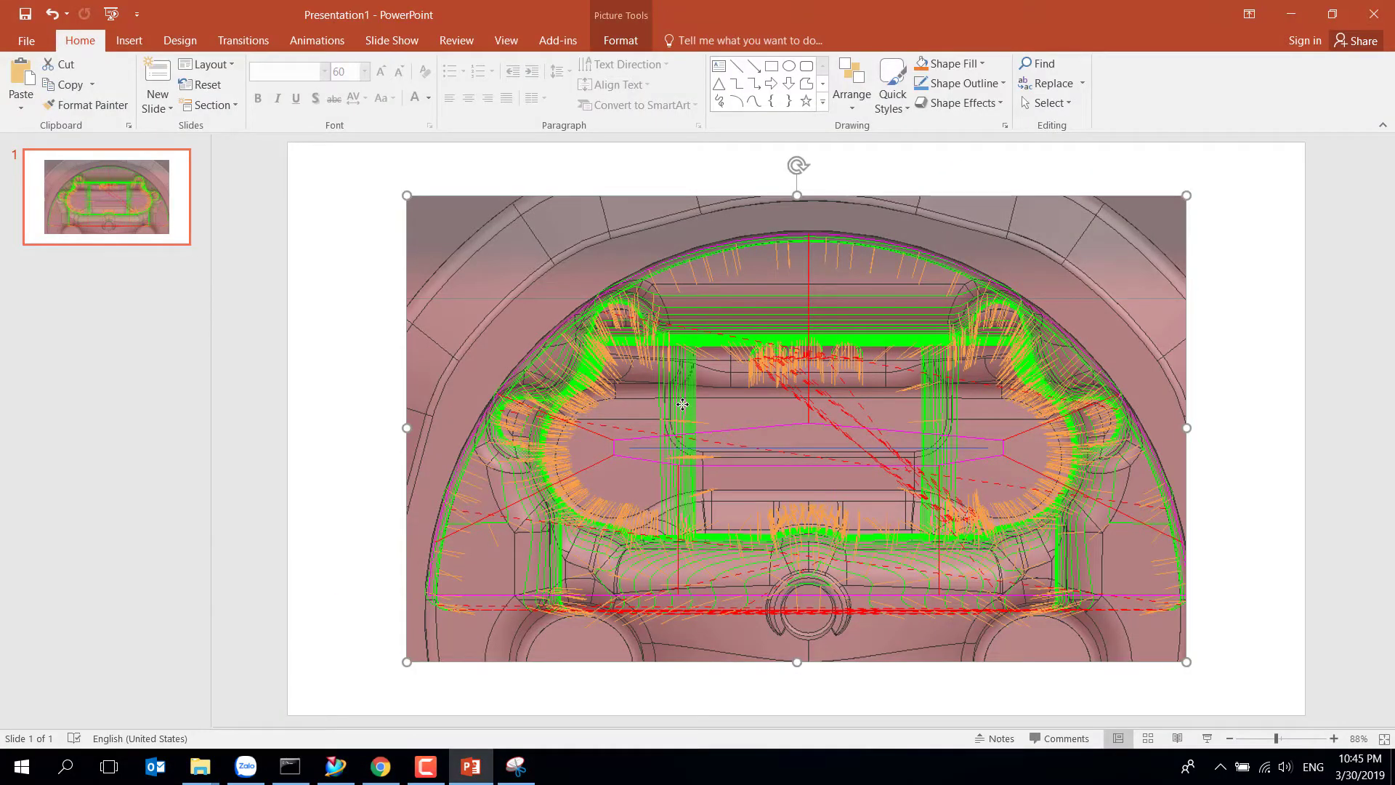
{"action": "key", "text": "ctrl+v"}
{"action": "left_click_drag", "start_coordinate": [691, 295], "coordinate": [955, 306]}
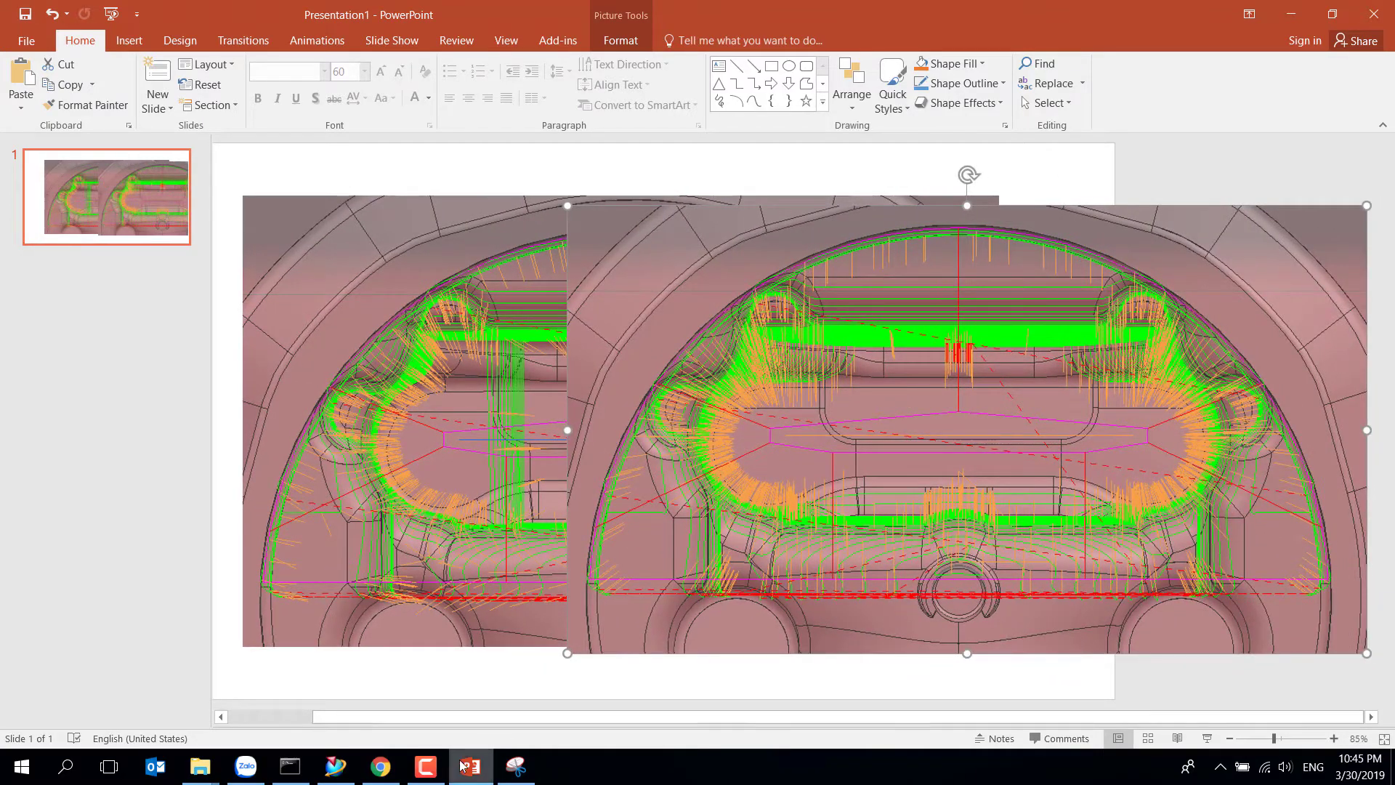
Enlarge the pocket's upper-left corner in NX, capture it as a new snip, and mark the wall contour and tool axis directions in red pen.
{"action": "left_click", "coordinate": [335, 766]}
{"action": "scroll", "coordinate": [519, 282], "scroll_direction": "down", "scroll_amount": 4}
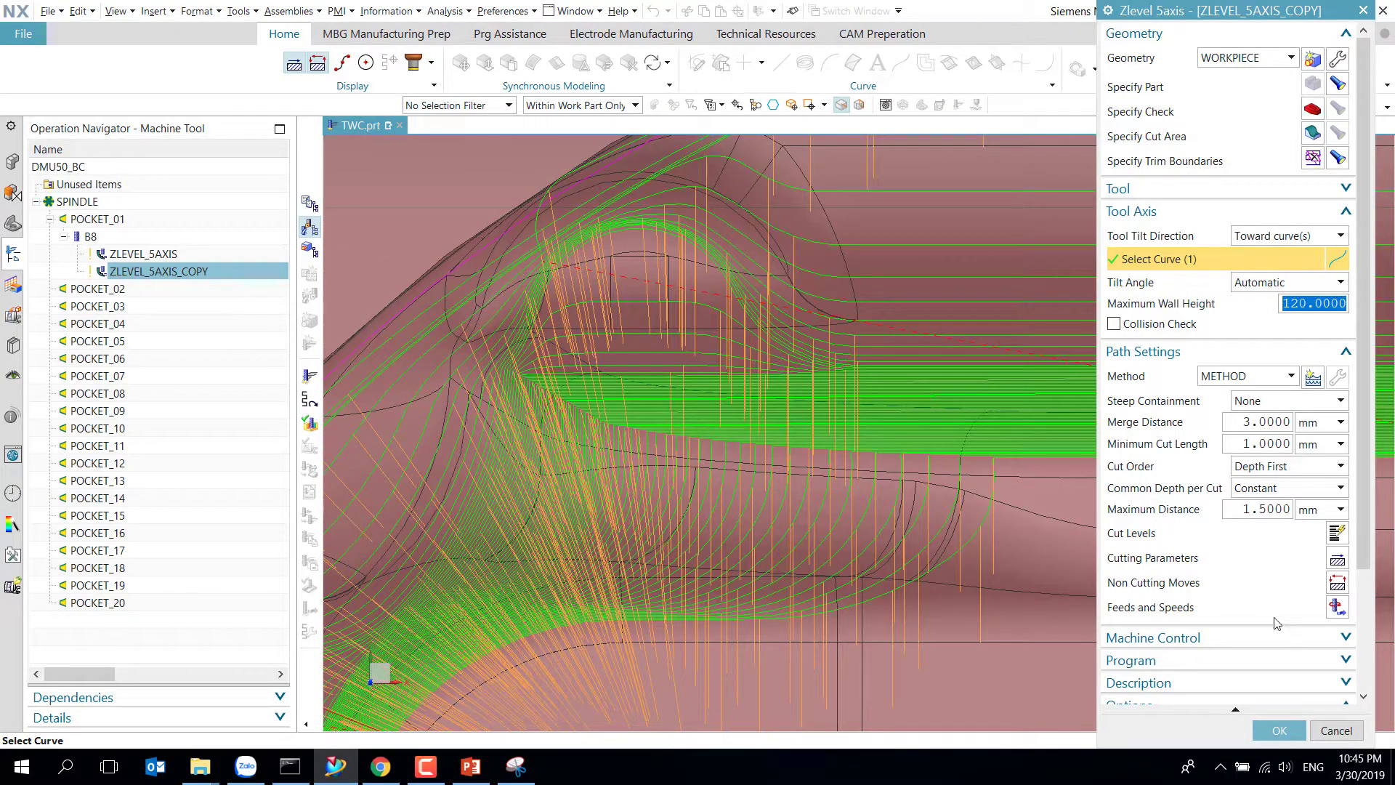
{"action": "left_click", "coordinate": [516, 766]}
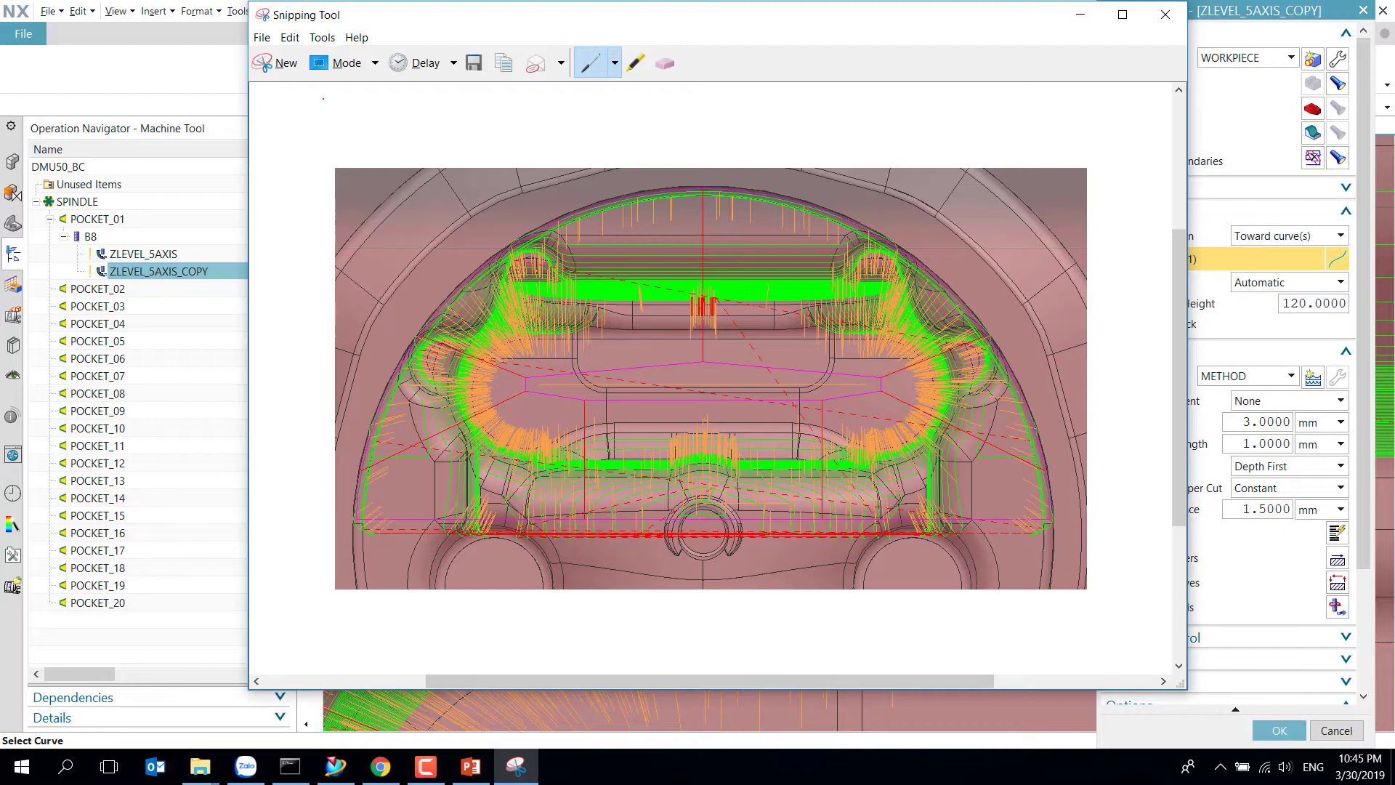
{"action": "left_click", "coordinate": [280, 63]}
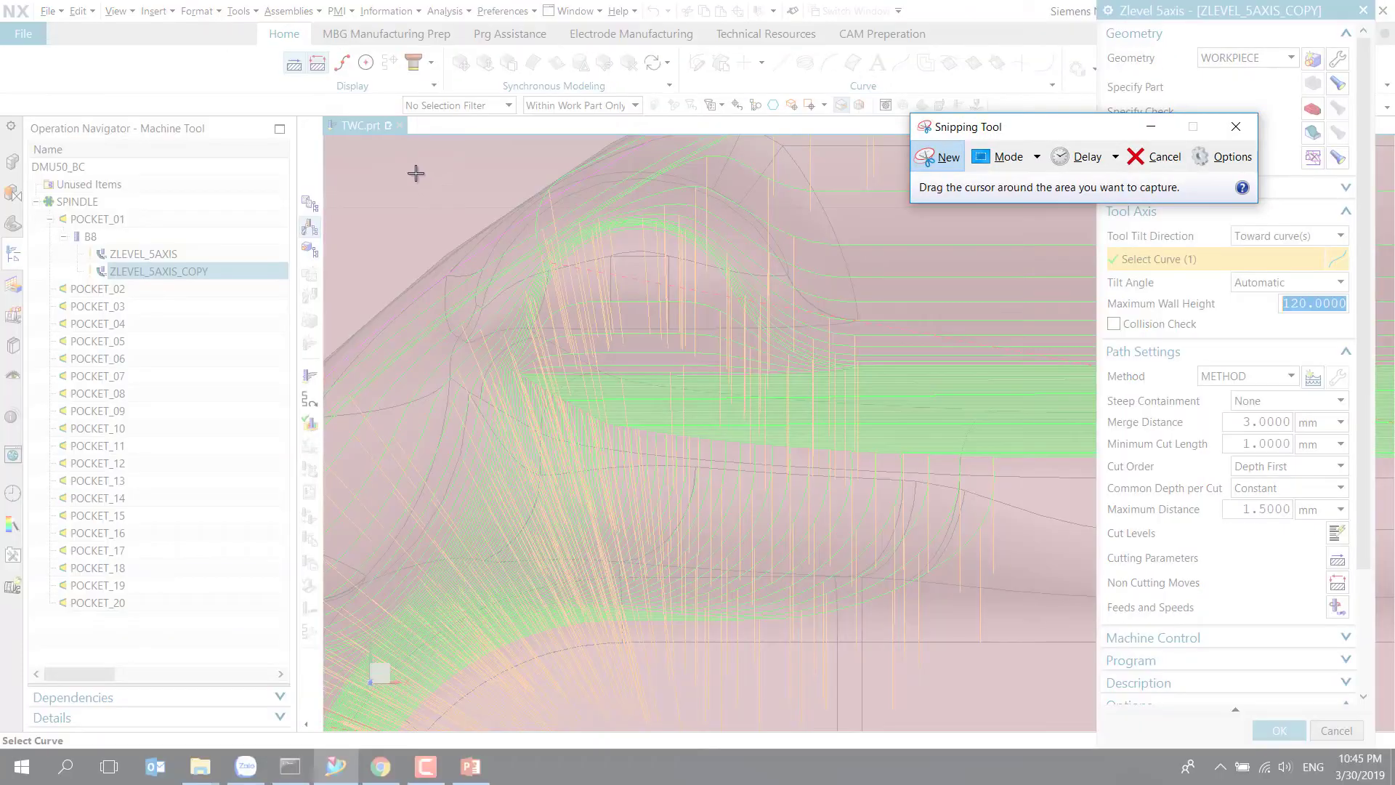
{"action": "left_click_drag", "start_coordinate": [365, 161], "coordinate": [1033, 697]}
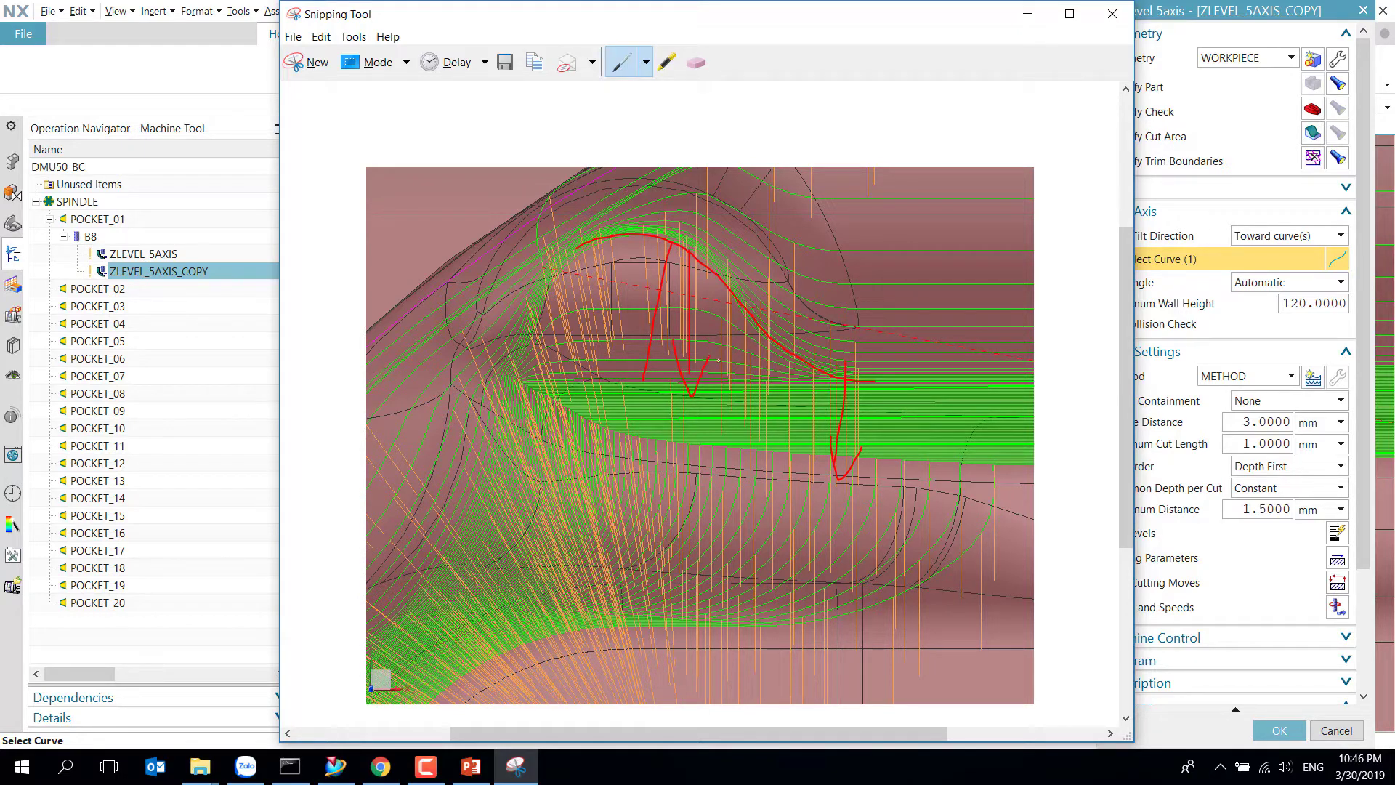
Return to NX, replay the copied operation's toolpath, and examine its tool axis lines around the pocket walls.
{"action": "left_click", "coordinate": [149, 636]}
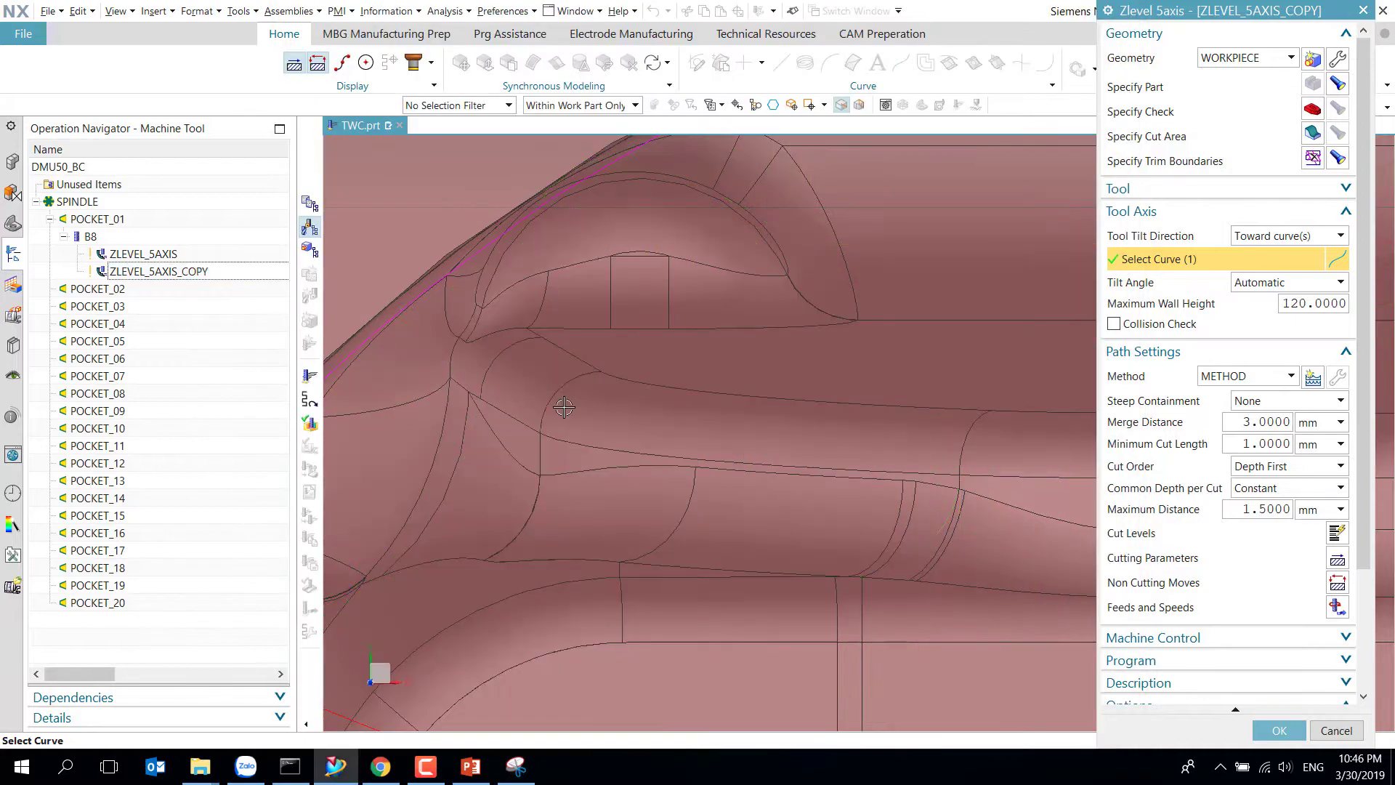
{"action": "key", "text": "F8"}
{"action": "scroll", "coordinate": [1242, 638], "scroll_direction": "down", "scroll_amount": 3}
{"action": "scroll", "coordinate": [1241, 638], "scroll_direction": "down", "scroll_amount": 2}
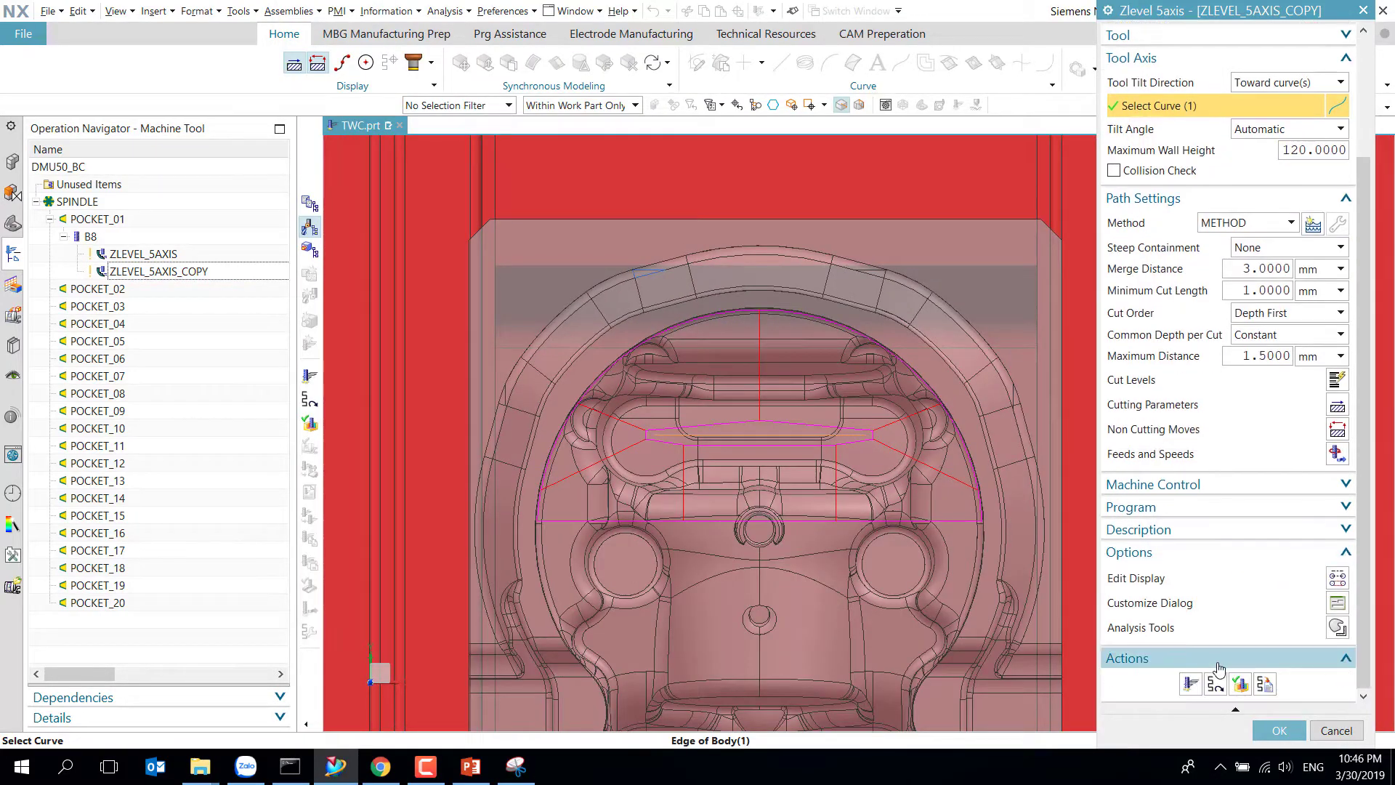
{"action": "left_click", "coordinate": [1215, 683]}
{"action": "scroll", "coordinate": [749, 418], "scroll_direction": "up", "scroll_amount": 2}
{"action": "scroll", "coordinate": [749, 418], "scroll_direction": "up", "scroll_amount": 1}
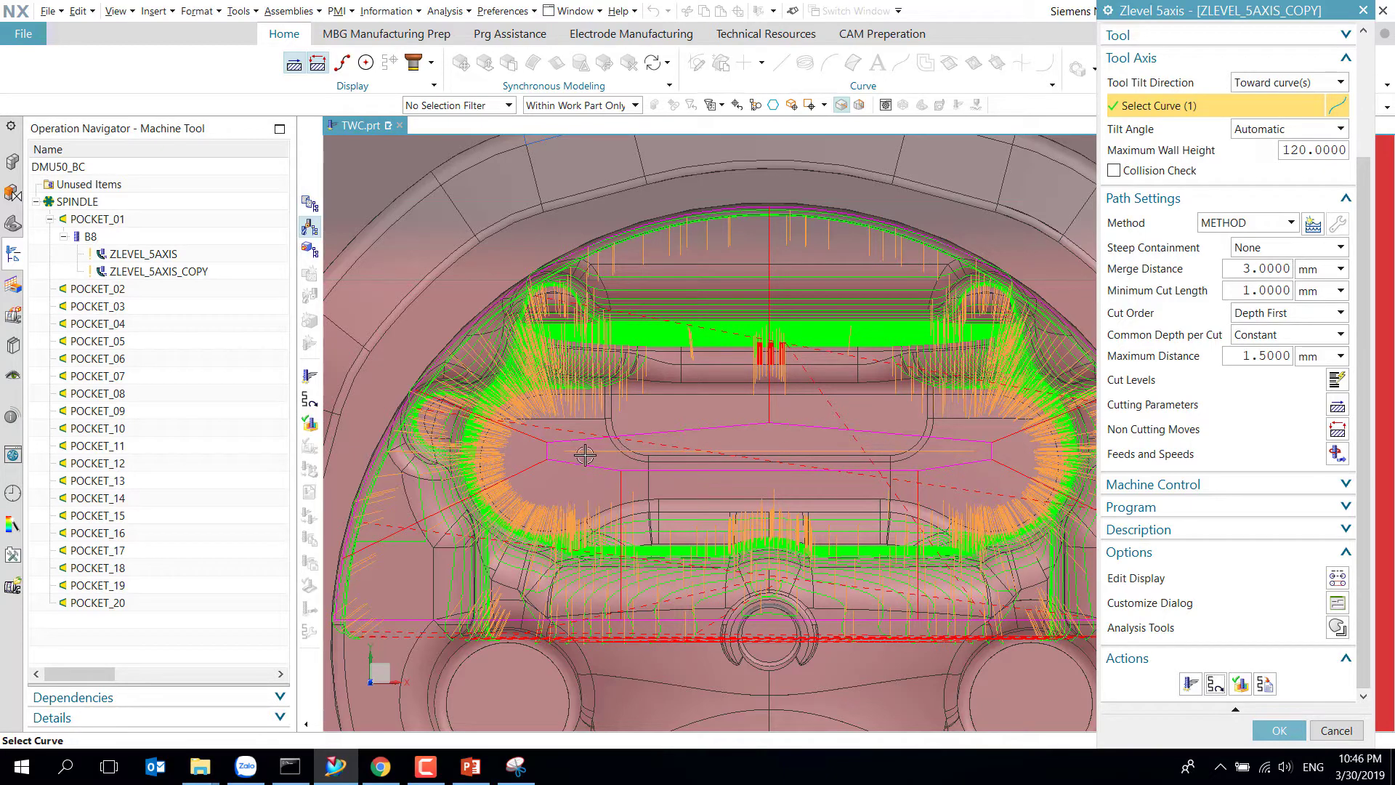
{"action": "scroll", "coordinate": [604, 361], "scroll_direction": "up", "scroll_amount": 3}
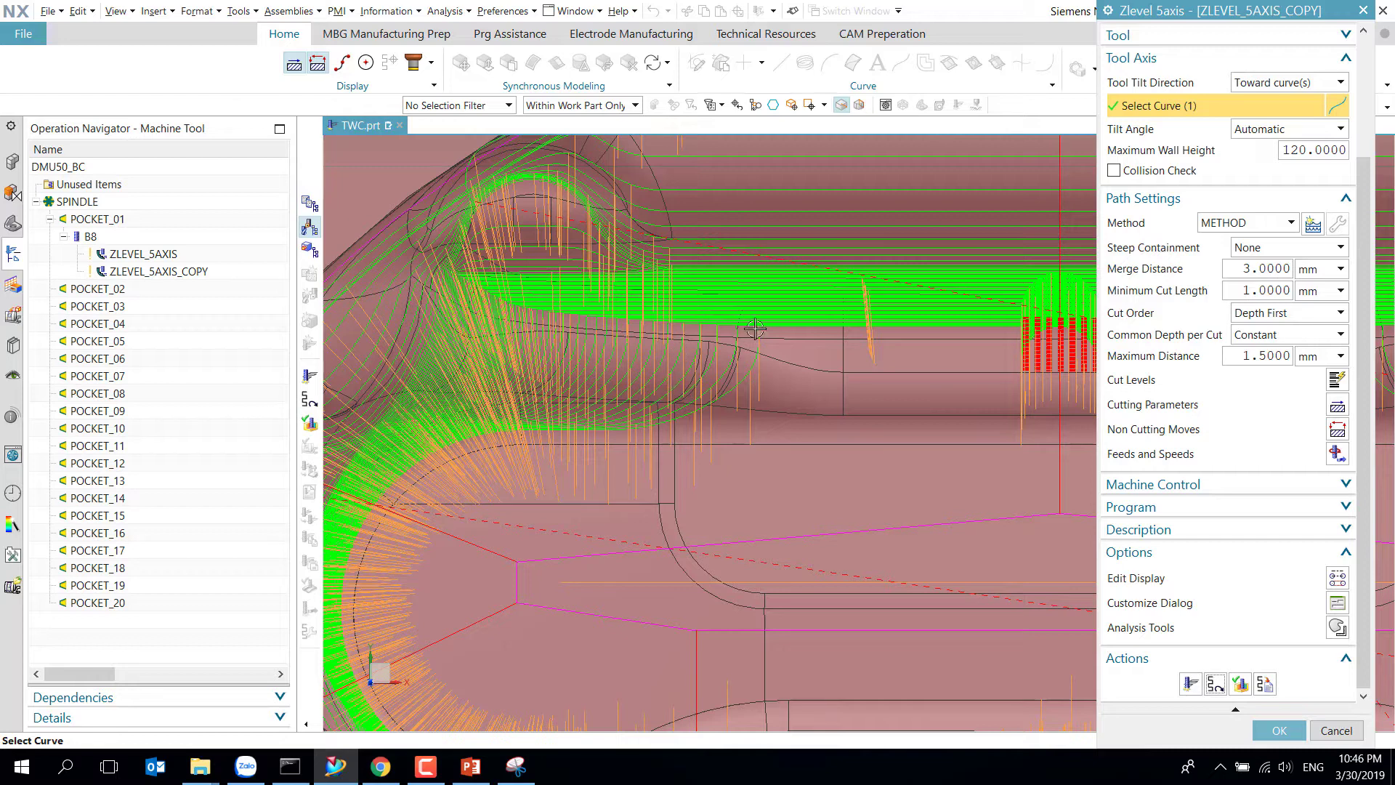
{"action": "scroll", "coordinate": [570, 287], "scroll_direction": "down", "scroll_amount": 5}
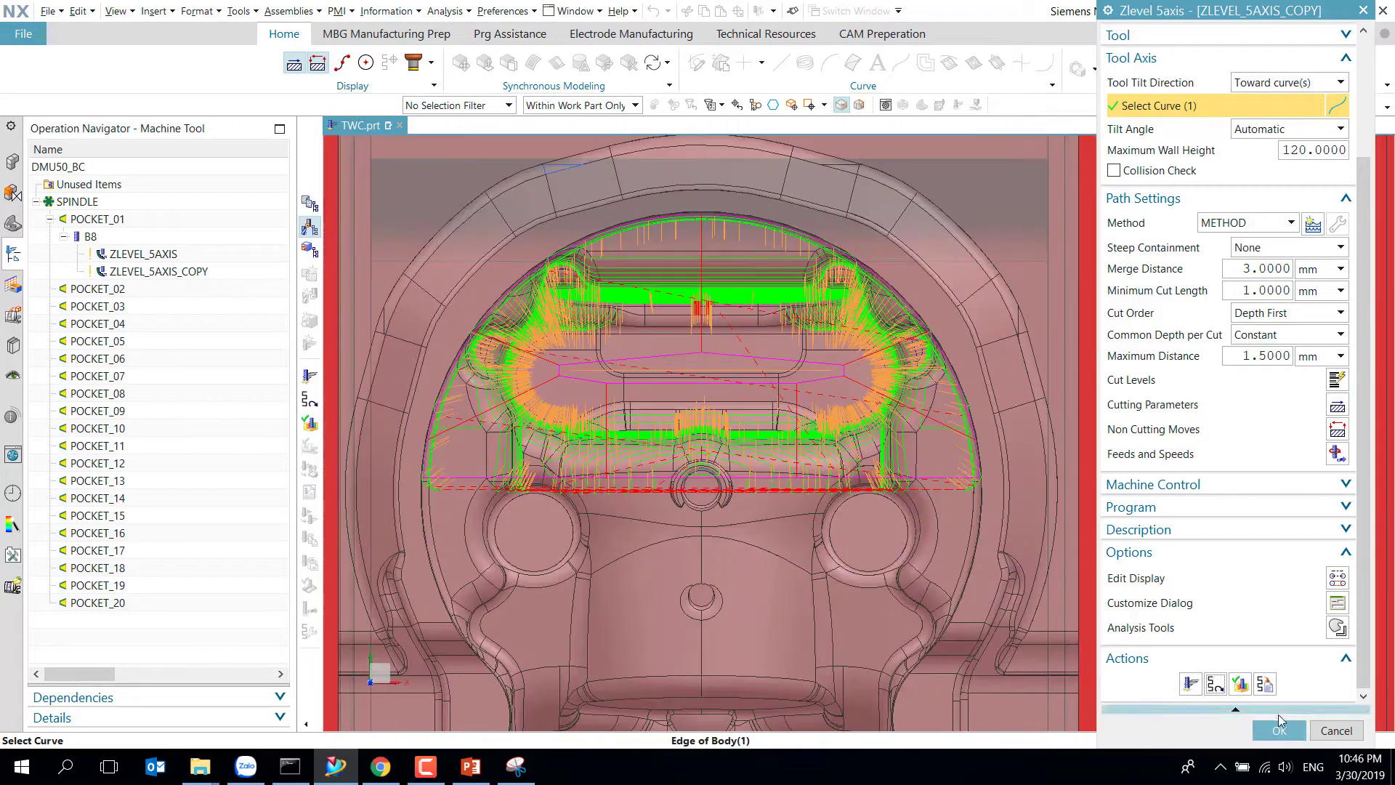
Accept the toward-curve operation and duplicate ZLEVEL_5AXIS_COPY under the same tool.
{"action": "left_click", "coordinate": [1277, 731]}
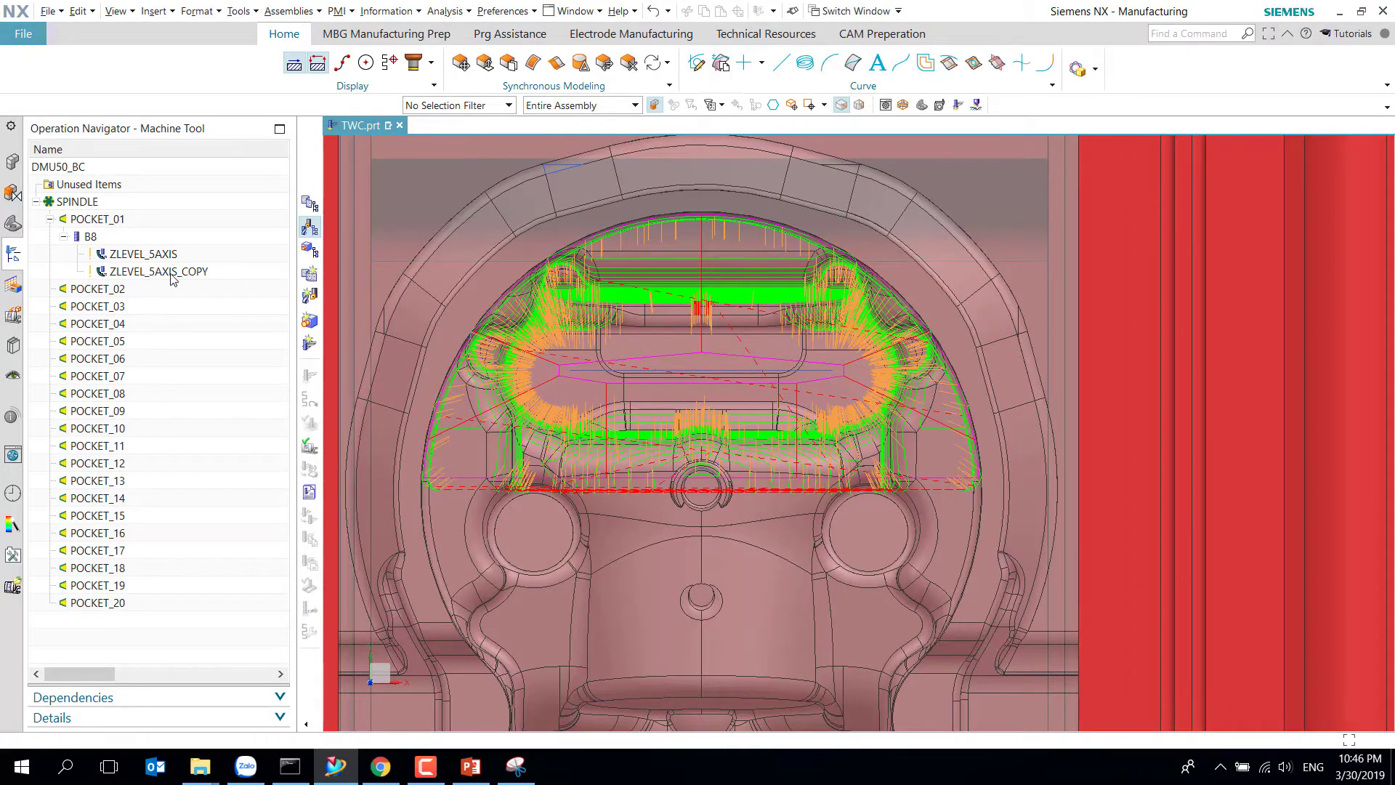
{"action": "right_click", "coordinate": [164, 273]}
{"action": "left_click", "coordinate": [195, 280]}
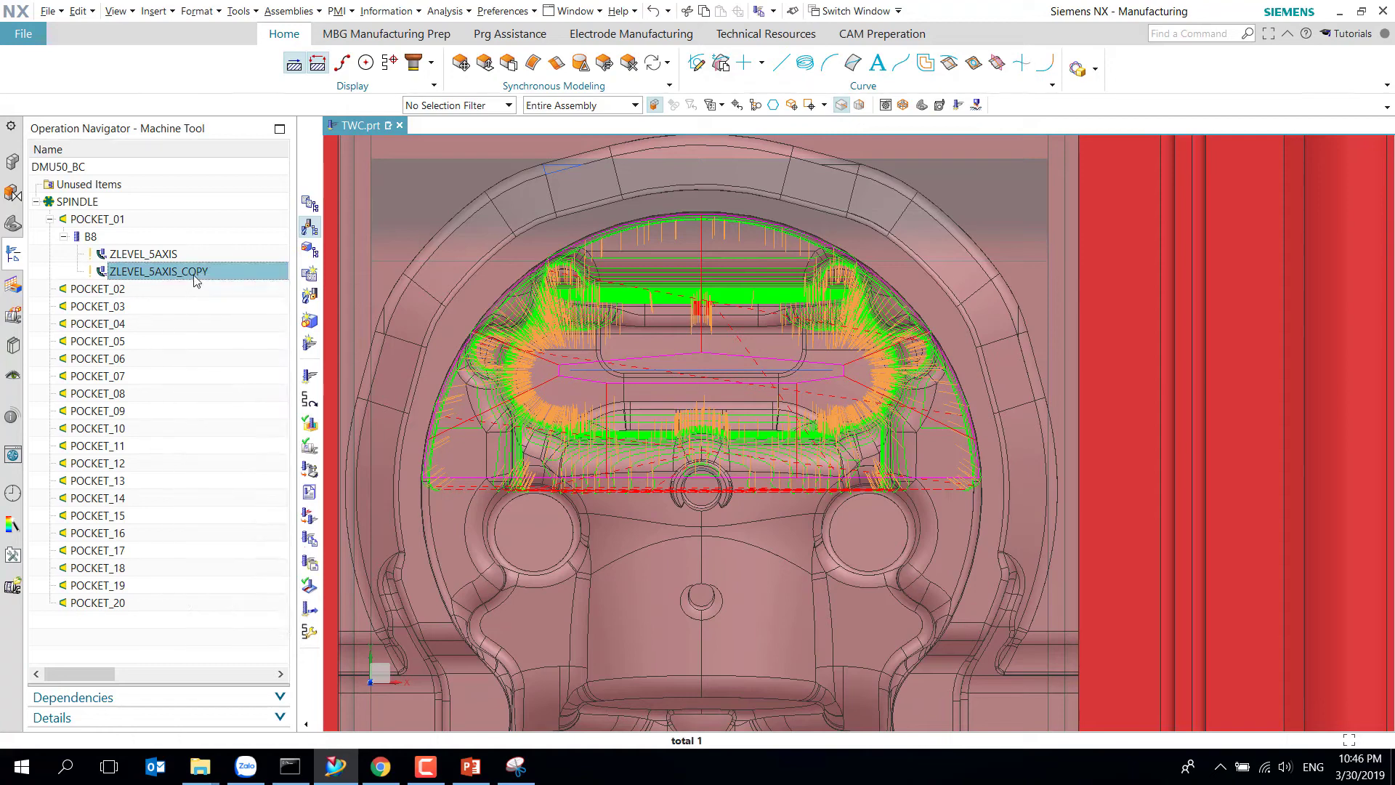
{"action": "right_click", "coordinate": [195, 280]}
{"action": "left_click", "coordinate": [225, 329]}
Edit the new duplicate and select the upper-left arc and upper straight edges of the pocket's inner elongated contour as its toward curves.
{"action": "right_click", "coordinate": [192, 287]}
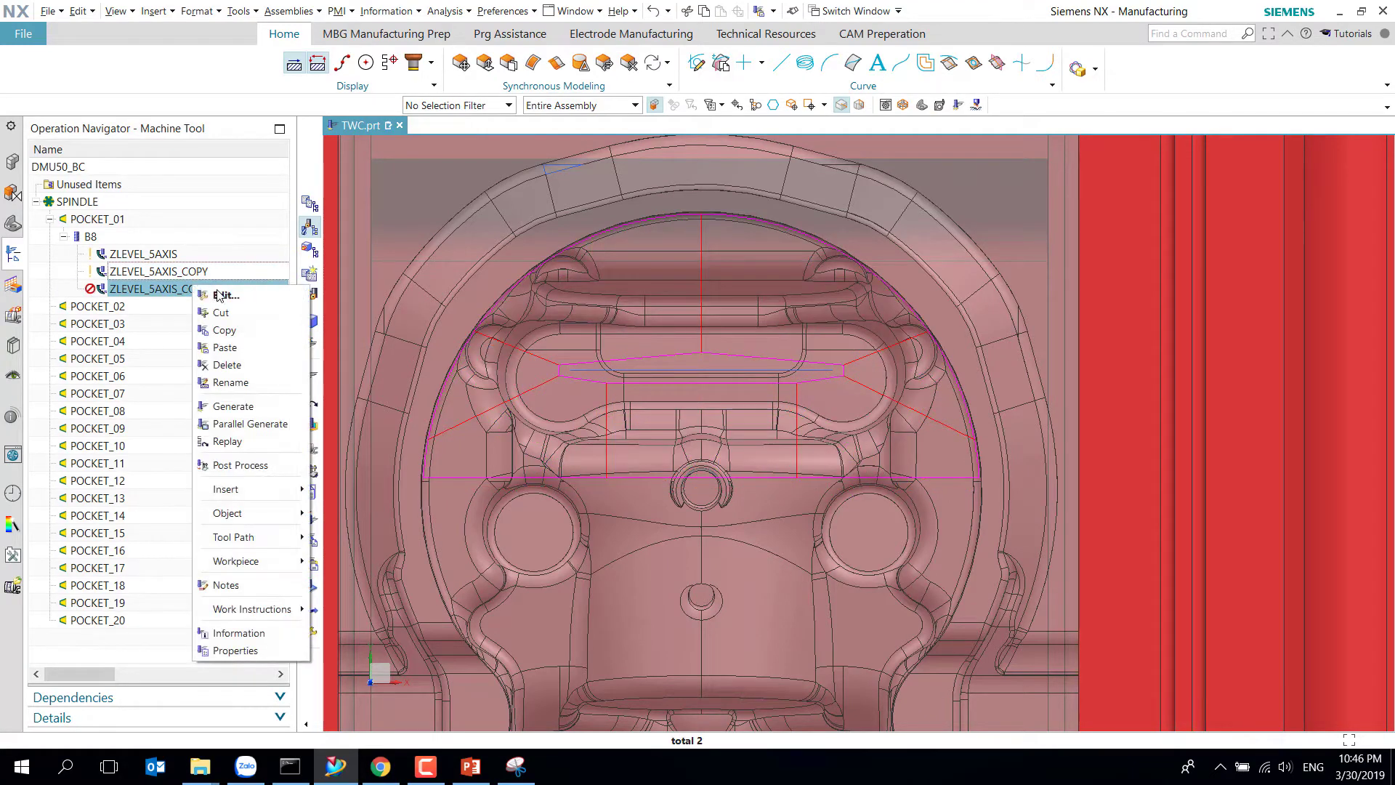
{"action": "left_click", "coordinate": [222, 295]}
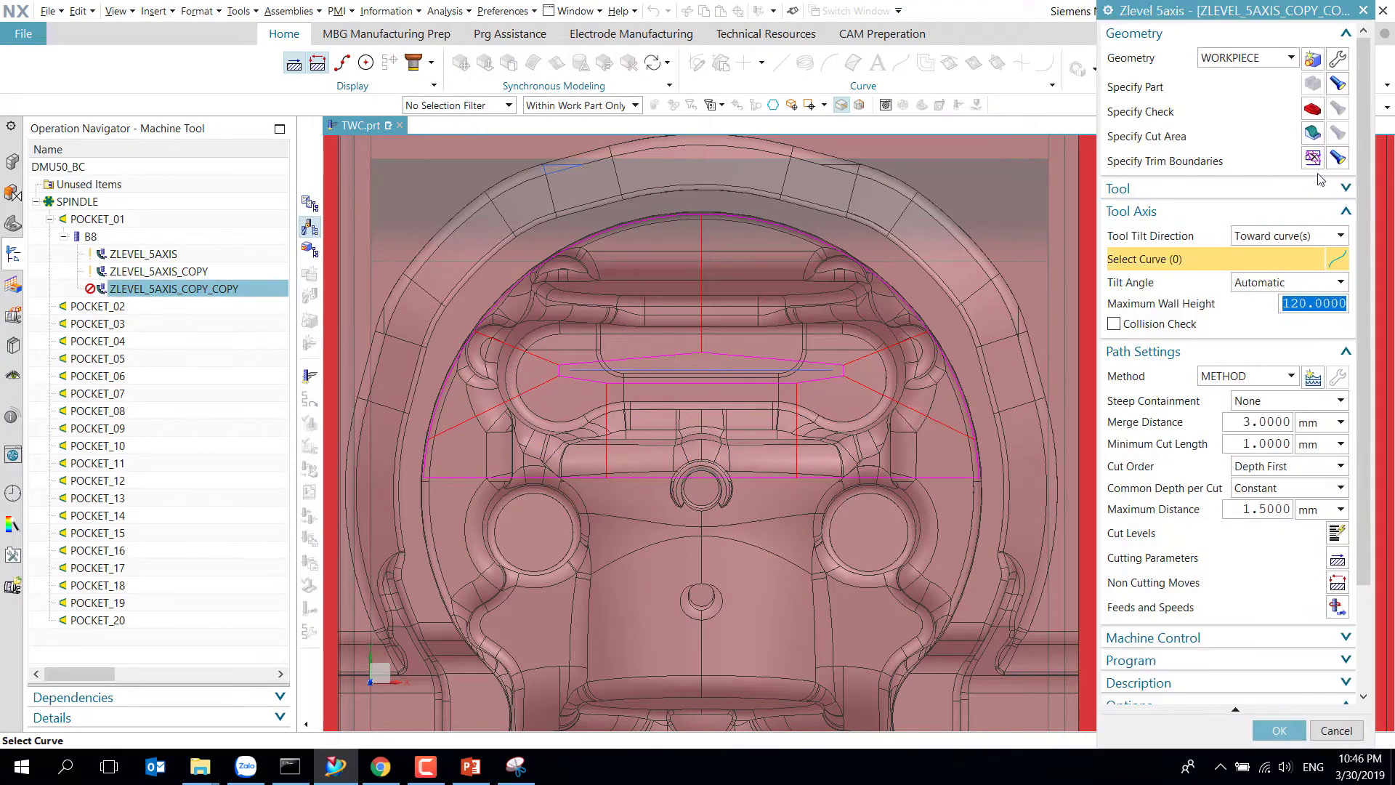
{"action": "scroll", "coordinate": [539, 354], "scroll_direction": "up", "scroll_amount": 2}
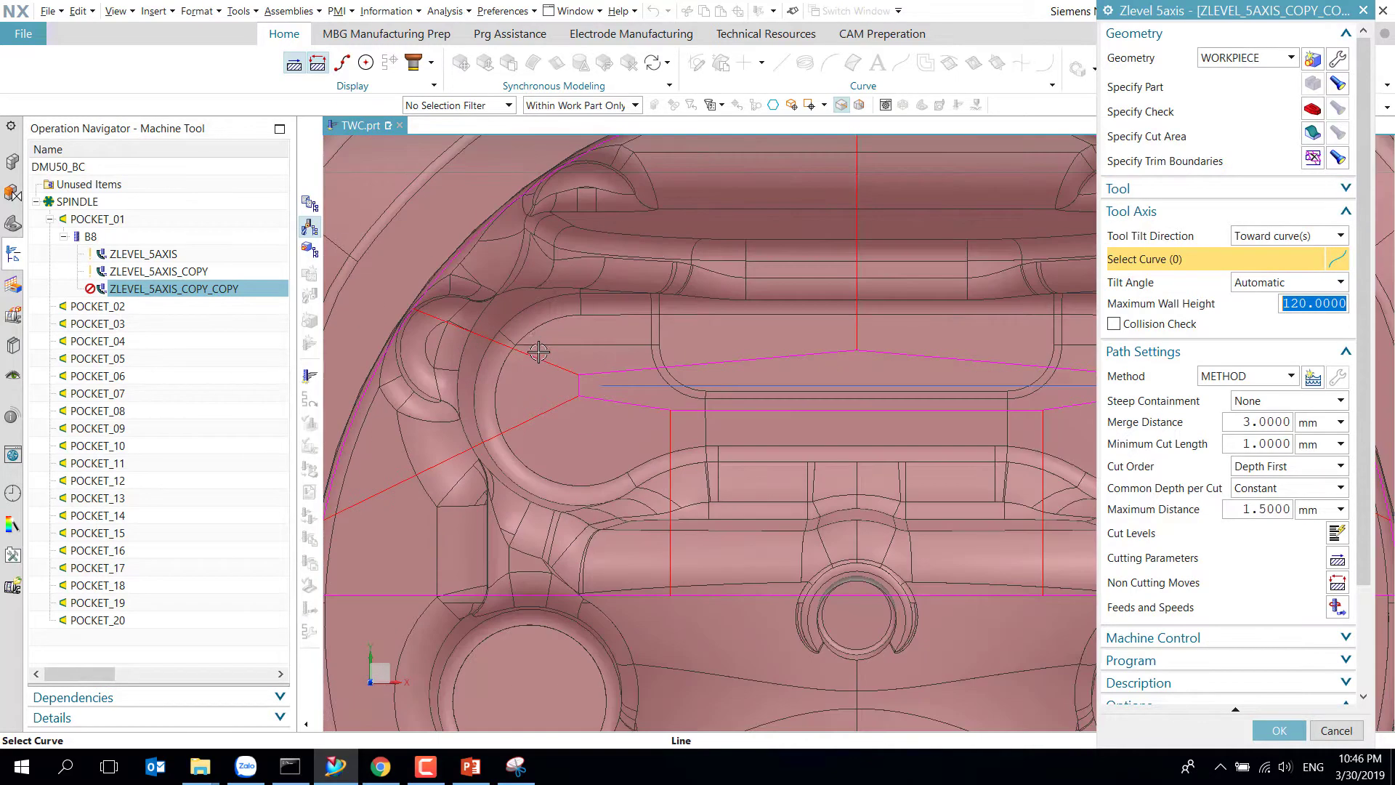
{"action": "left_click", "coordinate": [553, 321]}
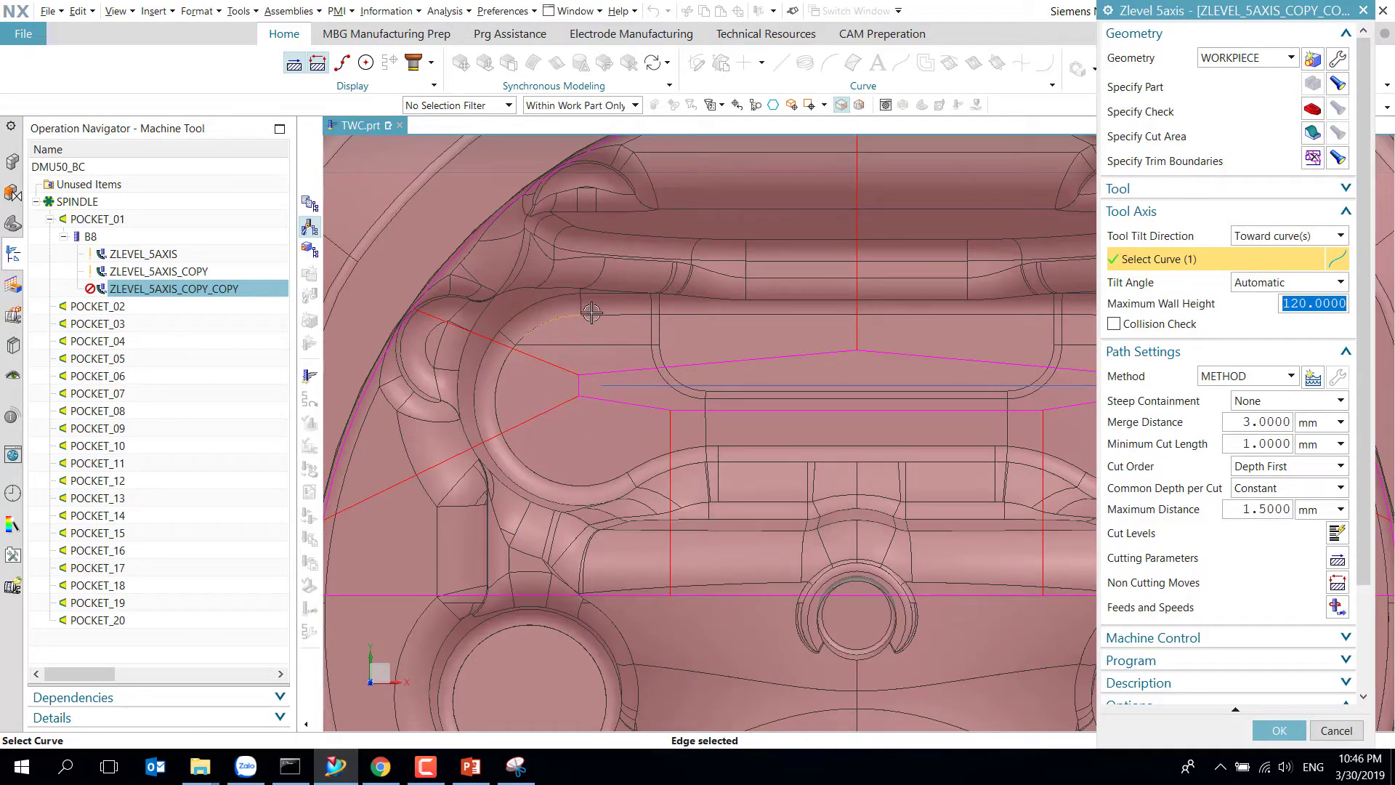
{"action": "left_click", "coordinate": [659, 315]}
{"action": "scroll", "coordinate": [662, 317], "scroll_direction": "up", "scroll_amount": 2}
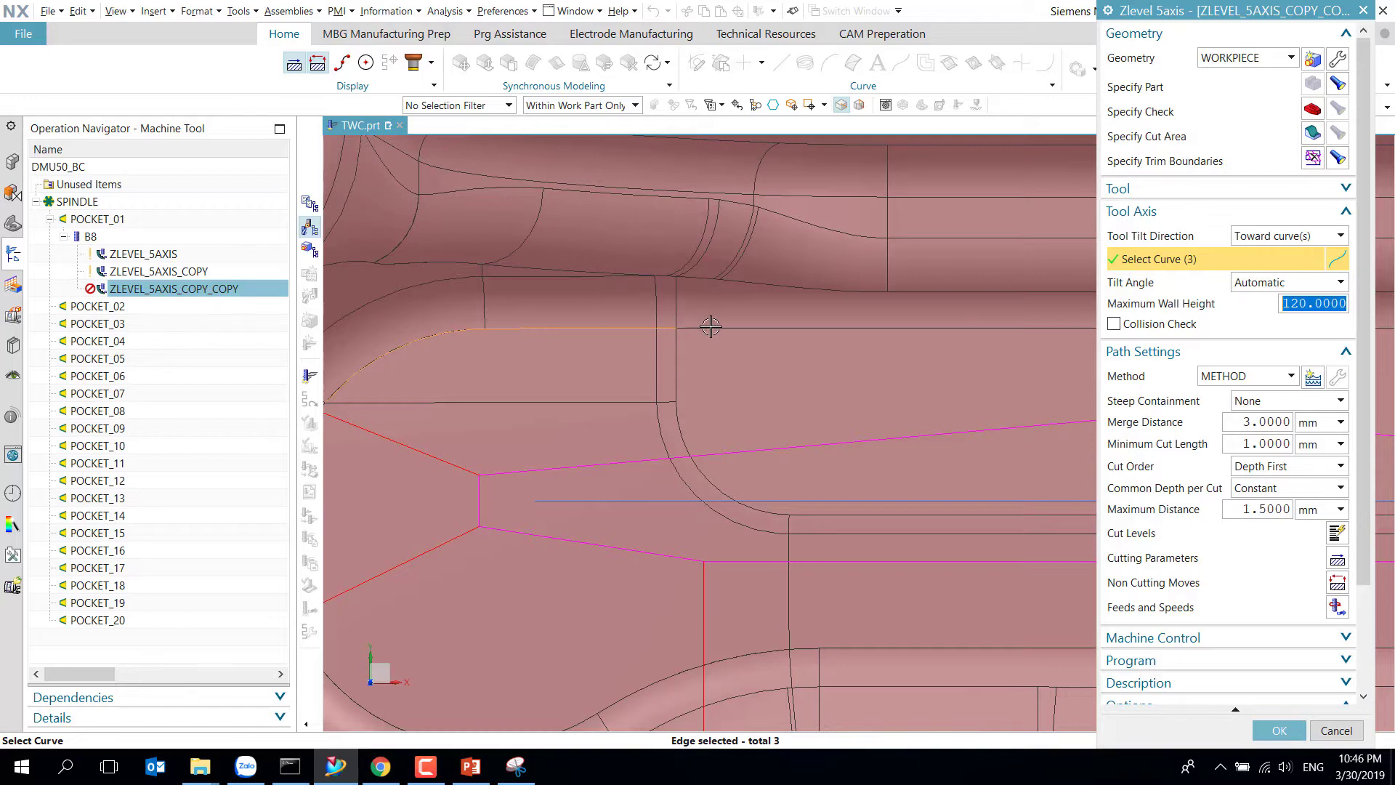
{"action": "scroll", "coordinate": [489, 386], "scroll_direction": "down", "scroll_amount": 3}
{"action": "scroll", "coordinate": [739, 370], "scroll_direction": "up", "scroll_amount": 3}
{"action": "scroll", "coordinate": [916, 367], "scroll_direction": "up", "scroll_amount": 2}
{"action": "left_click", "coordinate": [875, 361]}
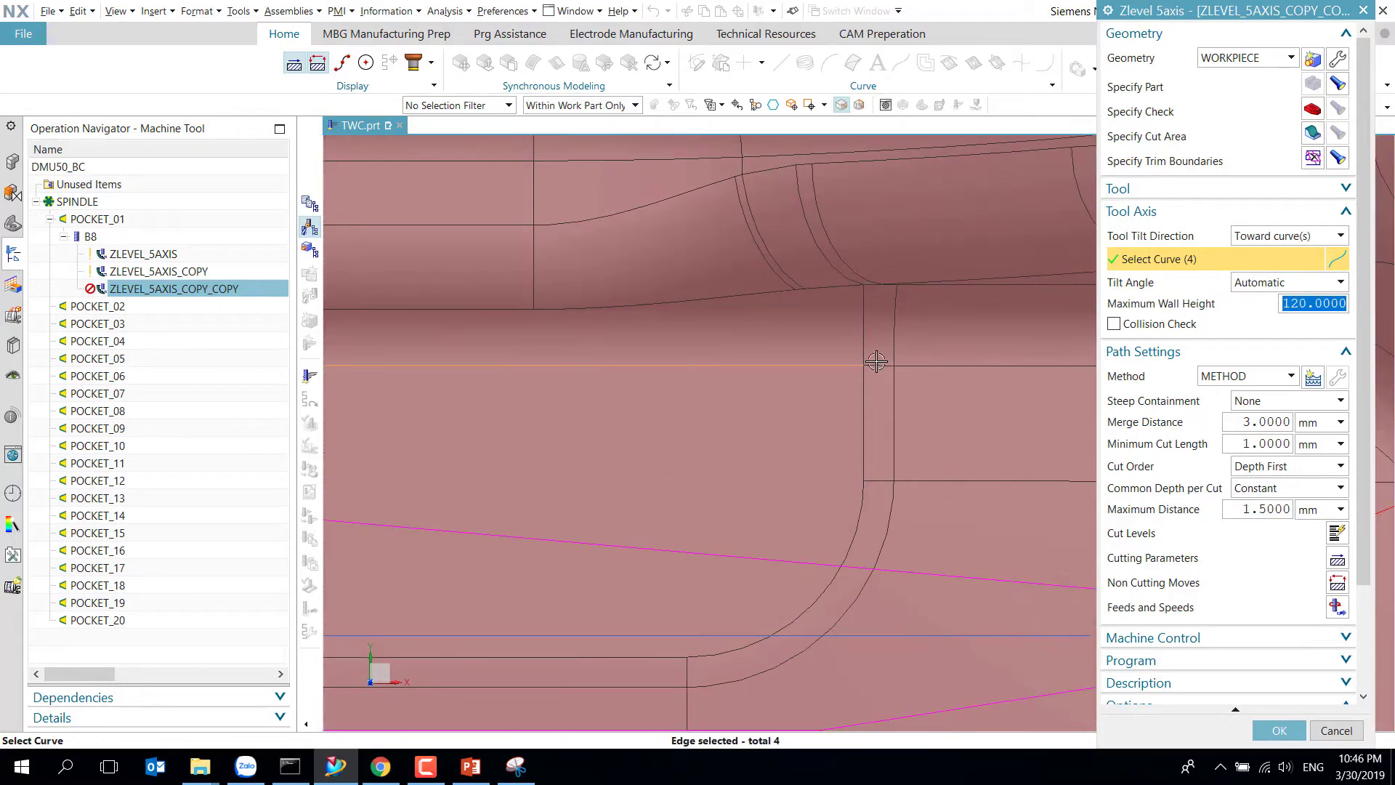
{"action": "left_click", "coordinate": [879, 361]}
{"action": "left_click", "coordinate": [922, 361]}
Add the inner contour's rounded right end, lower edges and lower-left edges to the toward-curve selection.
{"action": "scroll", "coordinate": [928, 367], "scroll_direction": "down", "scroll_amount": 2}
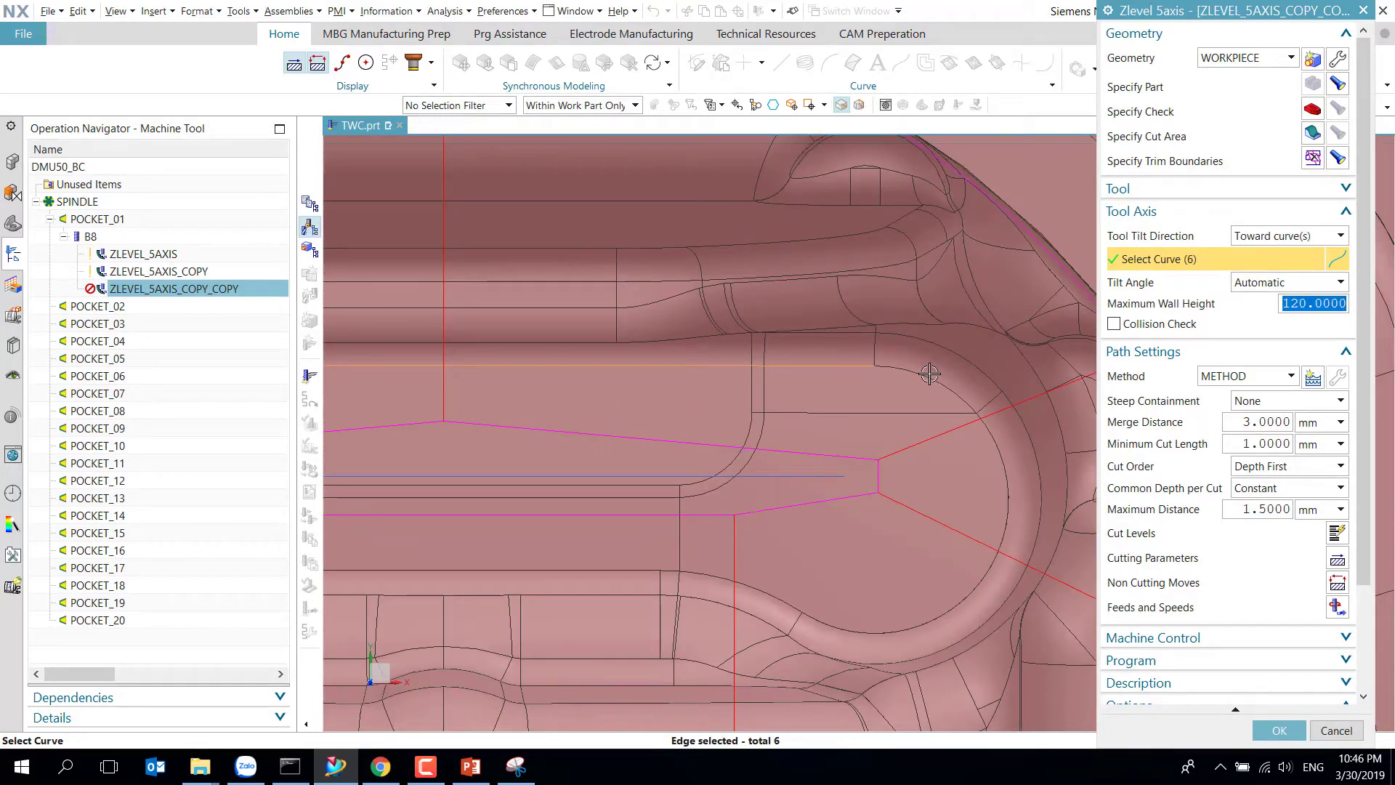
{"action": "left_click", "coordinate": [929, 372]}
{"action": "left_click", "coordinate": [997, 482]}
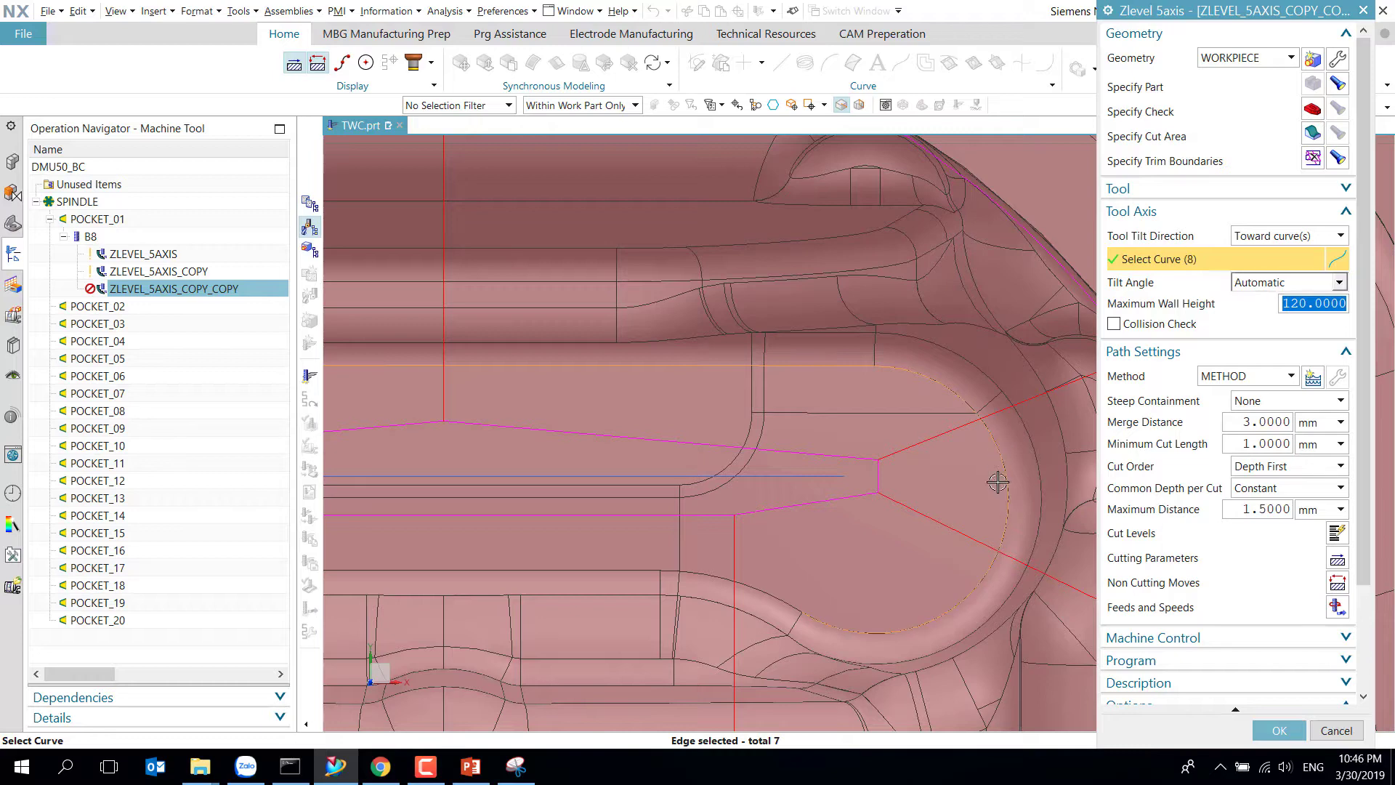
{"action": "left_click", "coordinate": [791, 600]}
{"action": "left_click", "coordinate": [658, 570]}
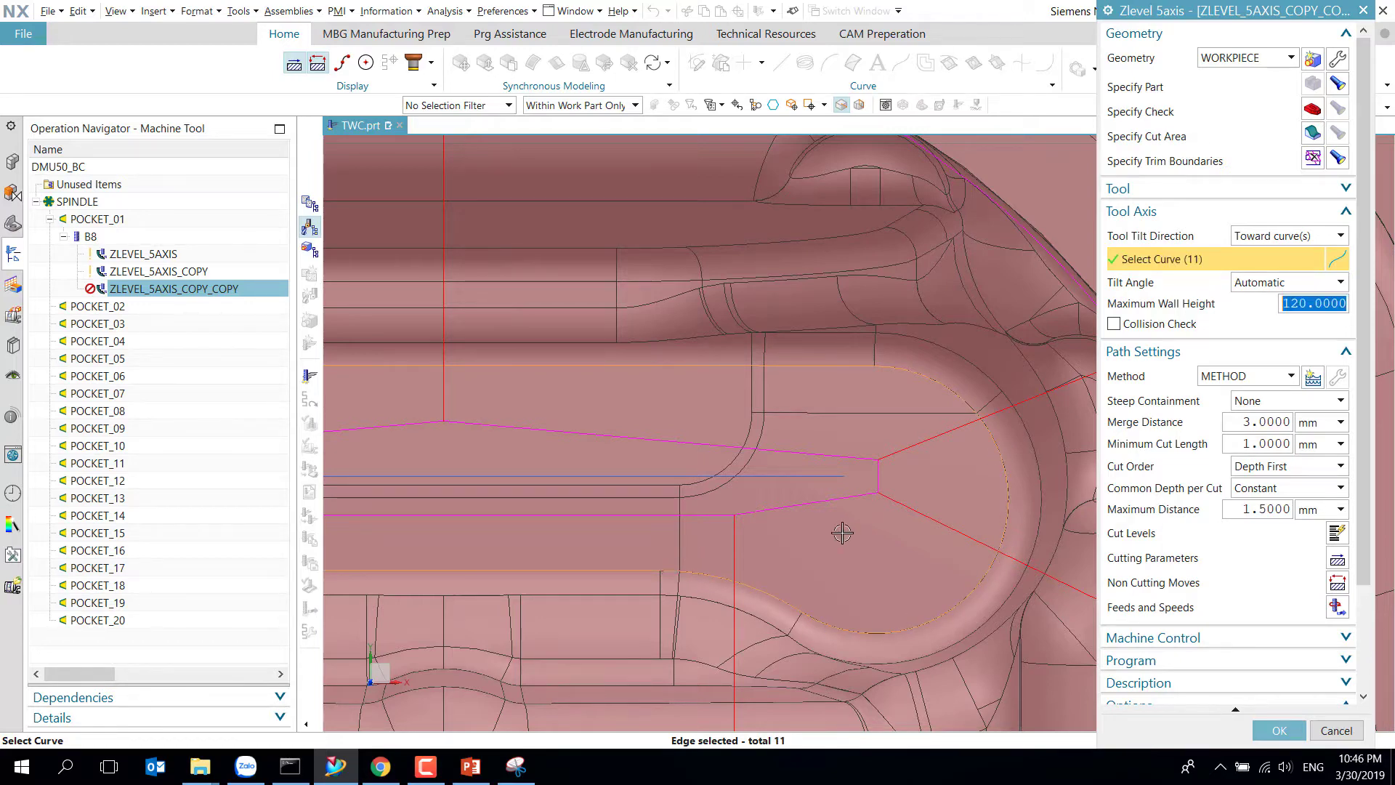
{"action": "scroll", "coordinate": [843, 533], "scroll_direction": "down", "scroll_amount": 2}
{"action": "scroll", "coordinate": [511, 539], "scroll_direction": "up", "scroll_amount": 2}
{"action": "left_click", "coordinate": [630, 556]}
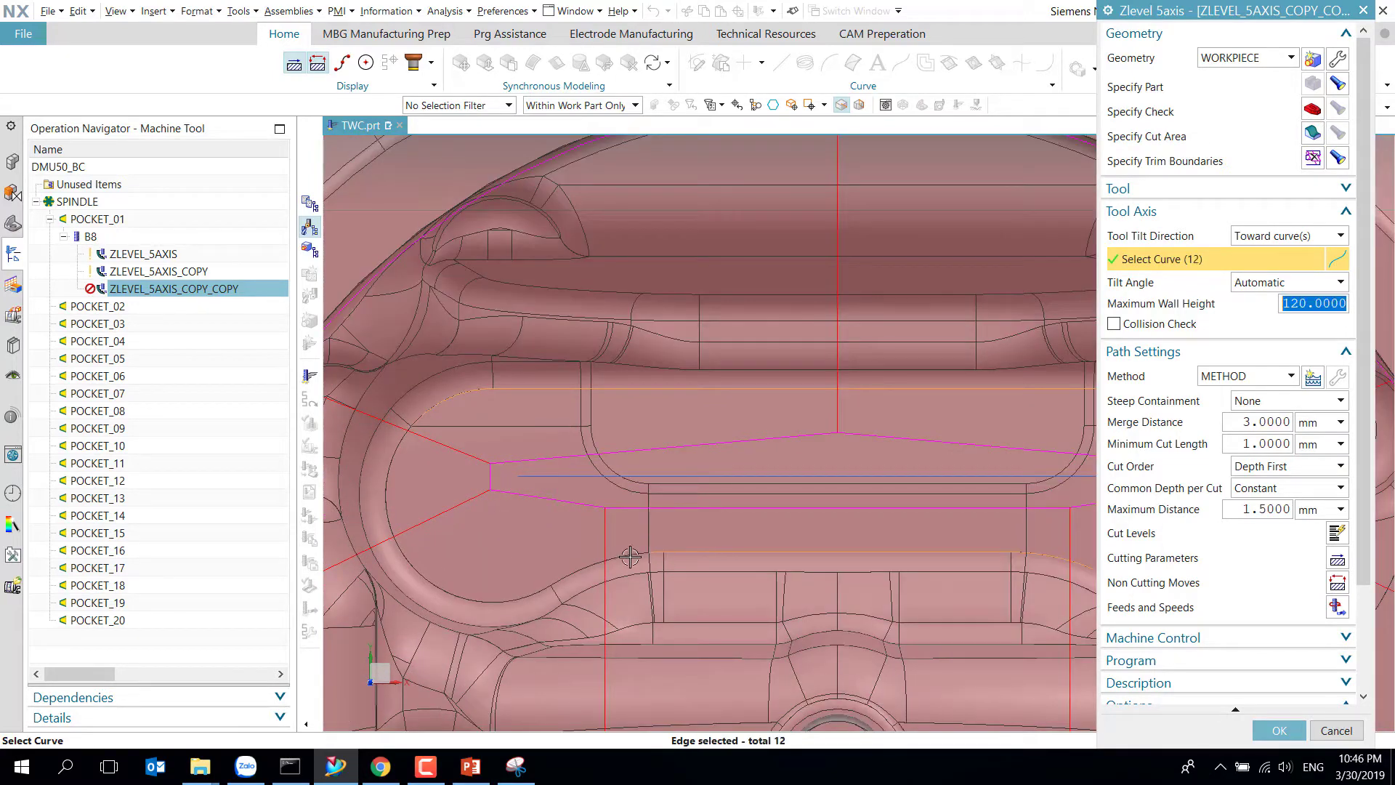
{"action": "left_click", "coordinate": [604, 566]}
{"action": "left_click", "coordinate": [533, 594]}
Generate the toolpath of the duplicated operation with the inner contour edges as tilt curves.
{"action": "scroll", "coordinate": [475, 411], "scroll_direction": "down", "scroll_amount": 4}
{"action": "scroll", "coordinate": [1228, 509], "scroll_direction": "down", "scroll_amount": 3}
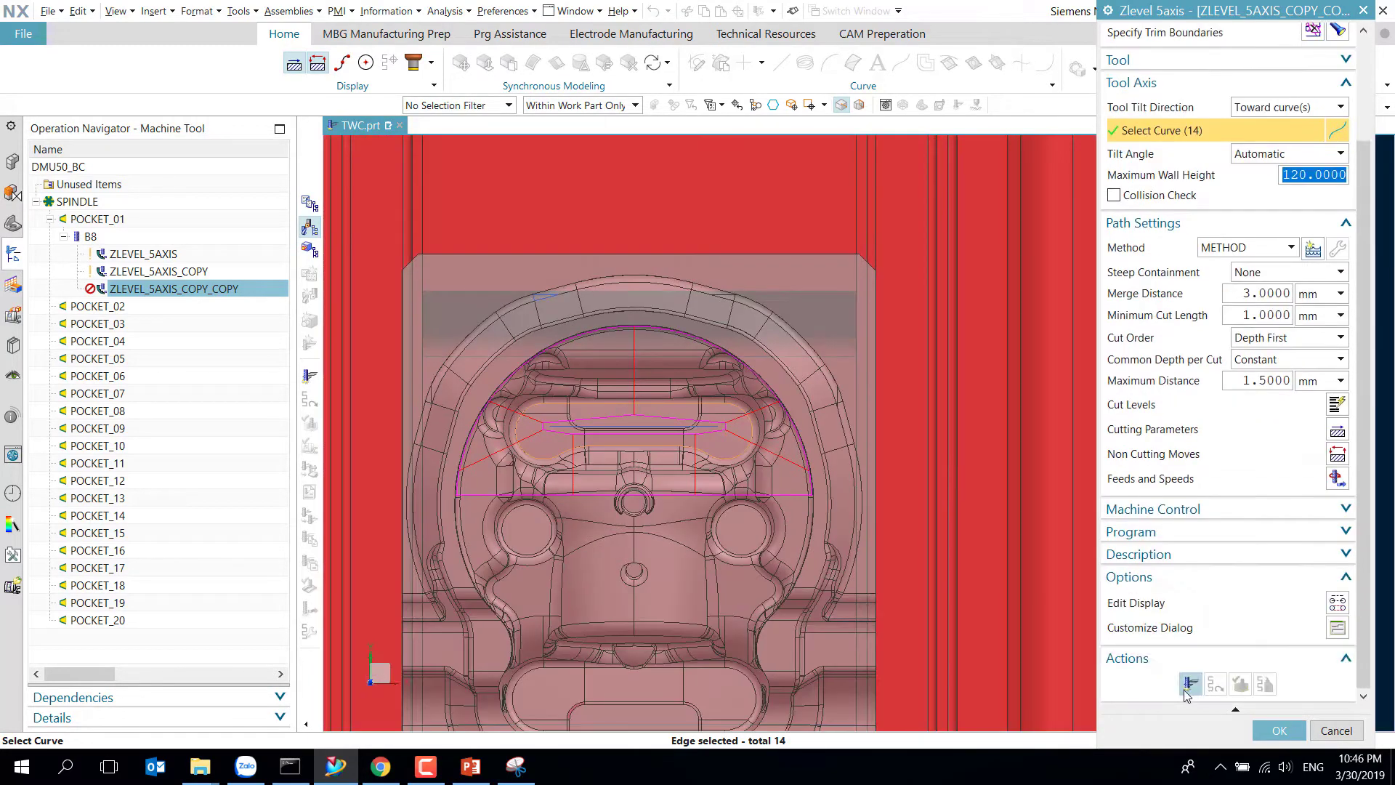
{"action": "left_click", "coordinate": [1190, 683]}
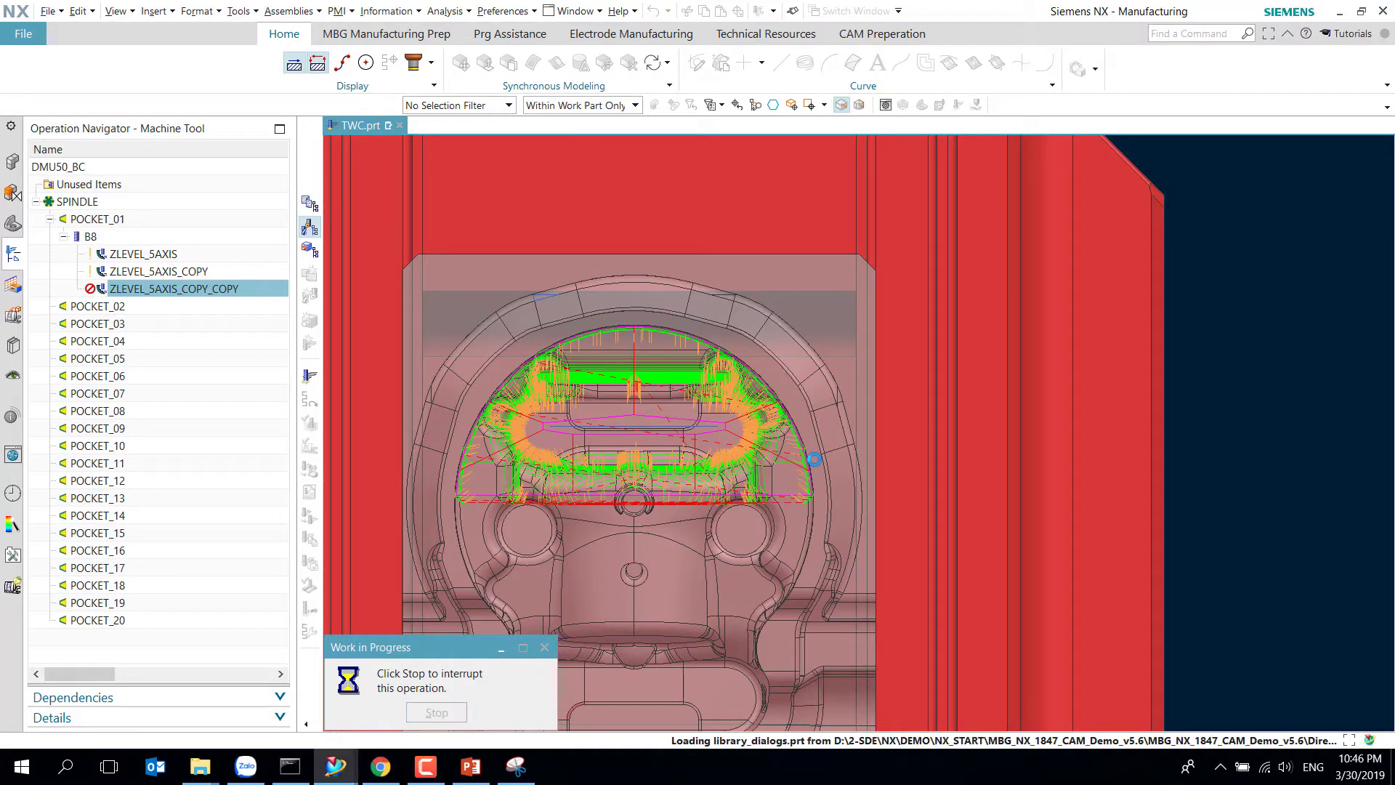
Examine the generated tool axis lines around the pocket's walls and corners, from above and in an isometric view.
{"action": "scroll", "coordinate": [539, 430], "scroll_direction": "up", "scroll_amount": 5}
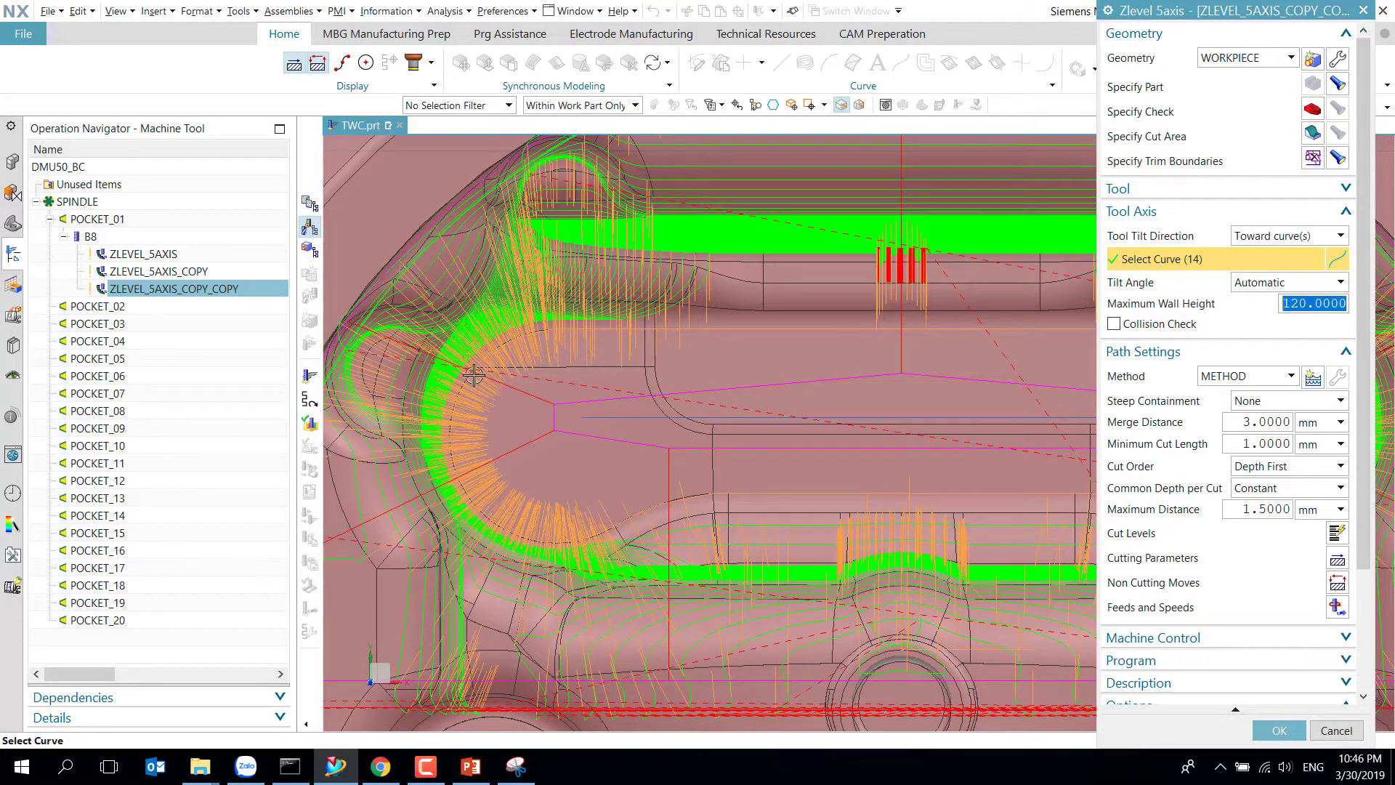
{"action": "scroll", "coordinate": [352, 368], "scroll_direction": "up", "scroll_amount": 3}
{"action": "scroll", "coordinate": [410, 502], "scroll_direction": "down", "scroll_amount": 3}
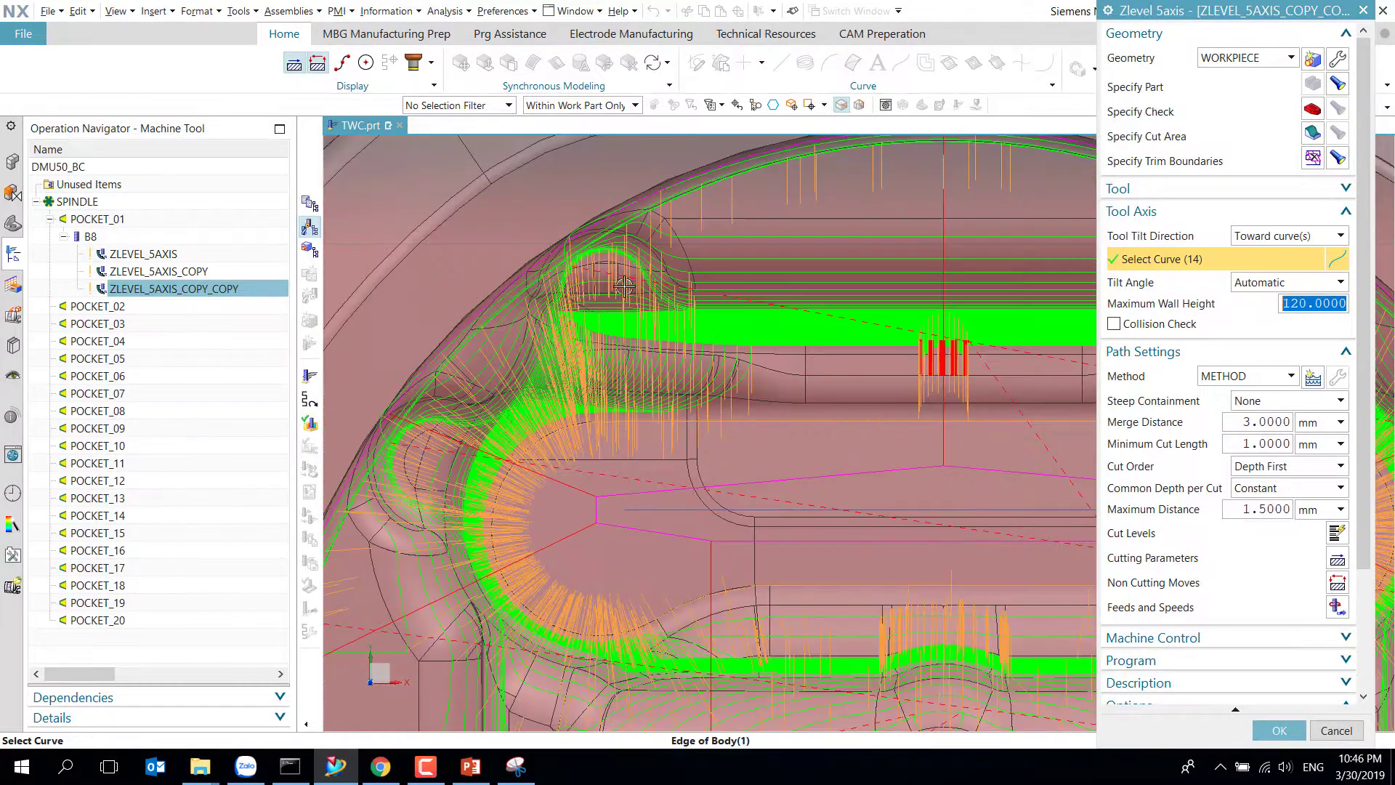
{"action": "scroll", "coordinate": [624, 285], "scroll_direction": "up", "scroll_amount": 4}
{"action": "scroll", "coordinate": [596, 226], "scroll_direction": "down", "scroll_amount": 2}
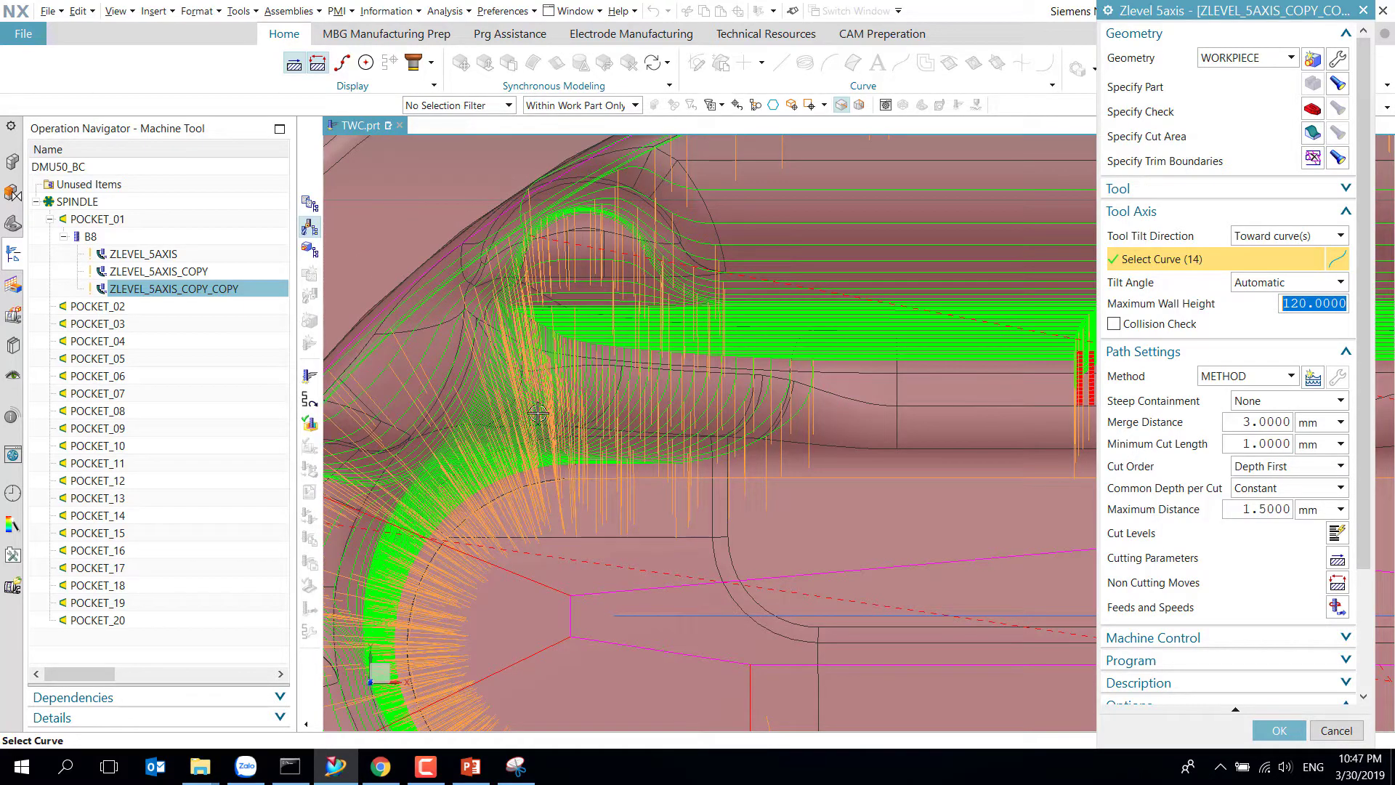
{"action": "scroll", "coordinate": [529, 466], "scroll_direction": "down", "scroll_amount": 4}
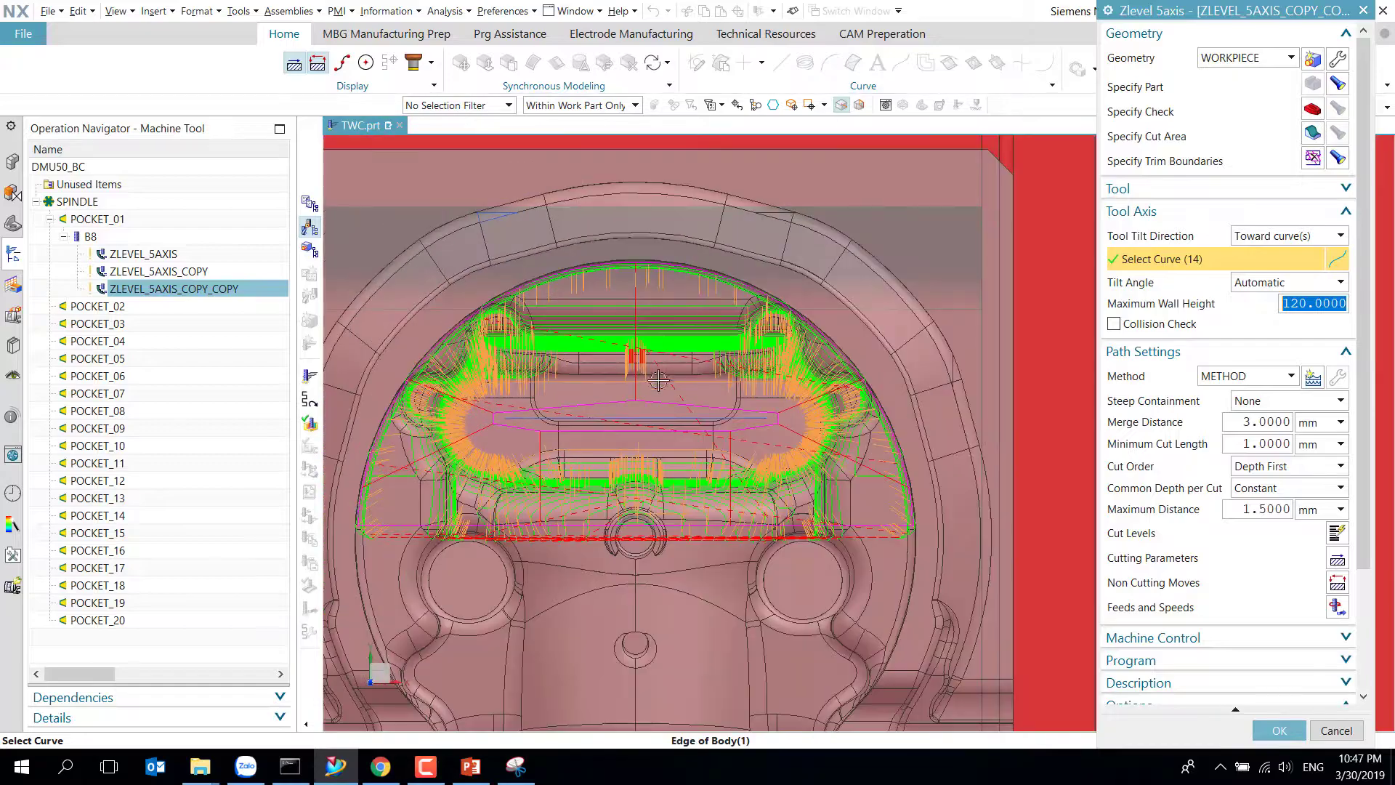
{"action": "scroll", "coordinate": [1083, 494], "scroll_direction": "up", "scroll_amount": 3}
{"action": "scroll", "coordinate": [1086, 511], "scroll_direction": "down", "scroll_amount": 3}
{"action": "scroll", "coordinate": [1087, 511], "scroll_direction": "down", "scroll_amount": 4}
{"action": "middle_click_drag", "start_coordinate": [879, 470], "coordinate": [828, 393]}
Set the operation's tool display to None and accept the Zlevel 5axis operation.
{"action": "scroll", "coordinate": [1300, 661], "scroll_direction": "down", "scroll_amount": 3}
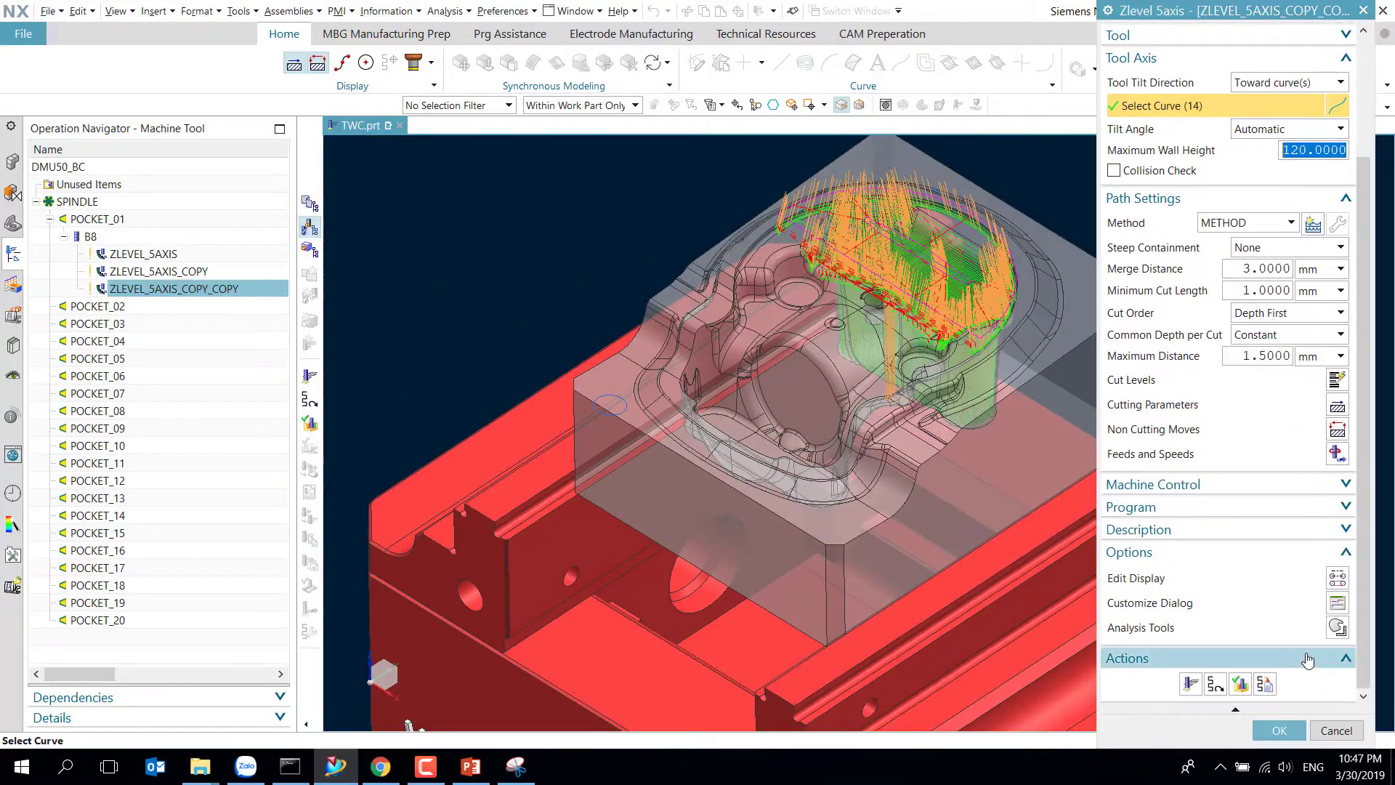
{"action": "left_click", "coordinate": [1335, 581]}
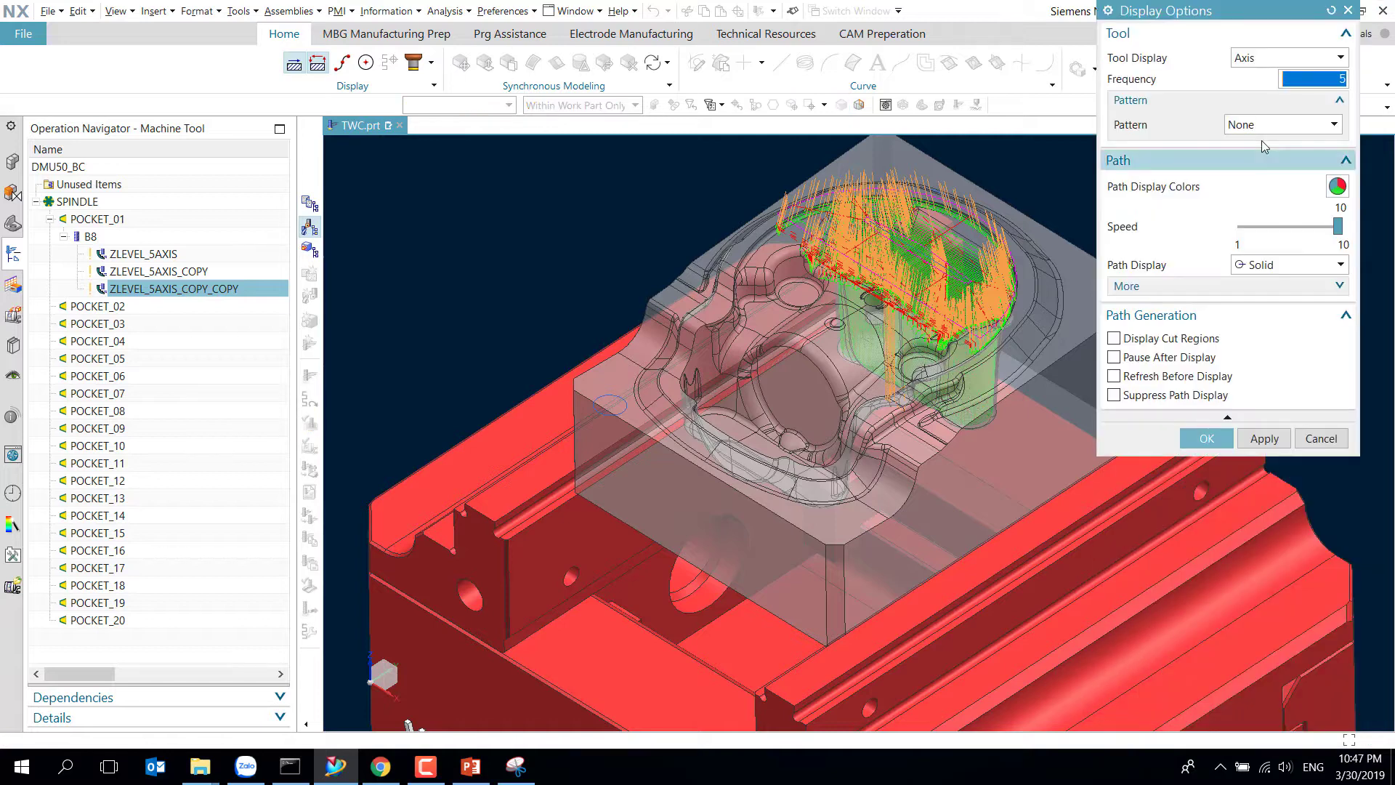
{"action": "left_click", "coordinate": [1284, 59]}
{"action": "left_click", "coordinate": [1270, 79]}
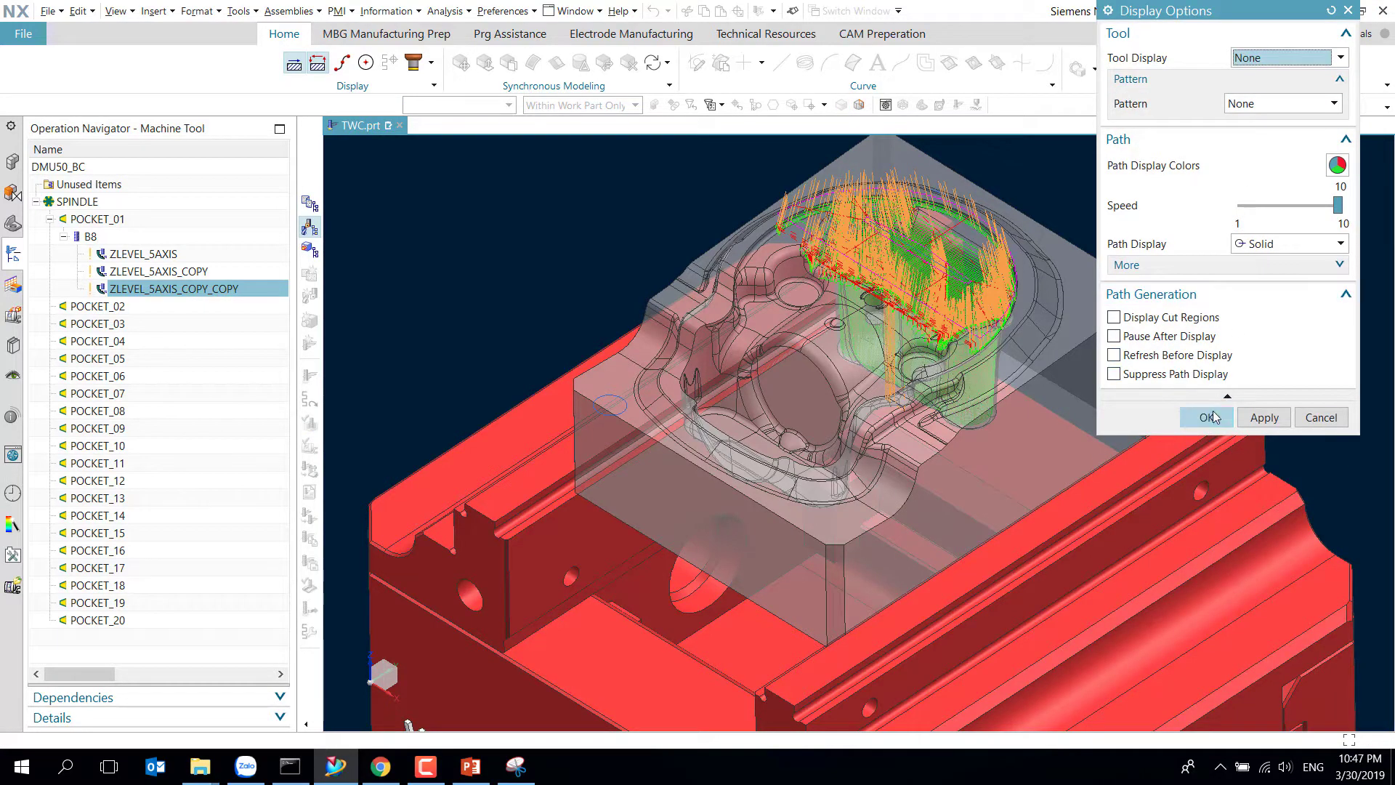
{"action": "left_click", "coordinate": [1207, 438]}
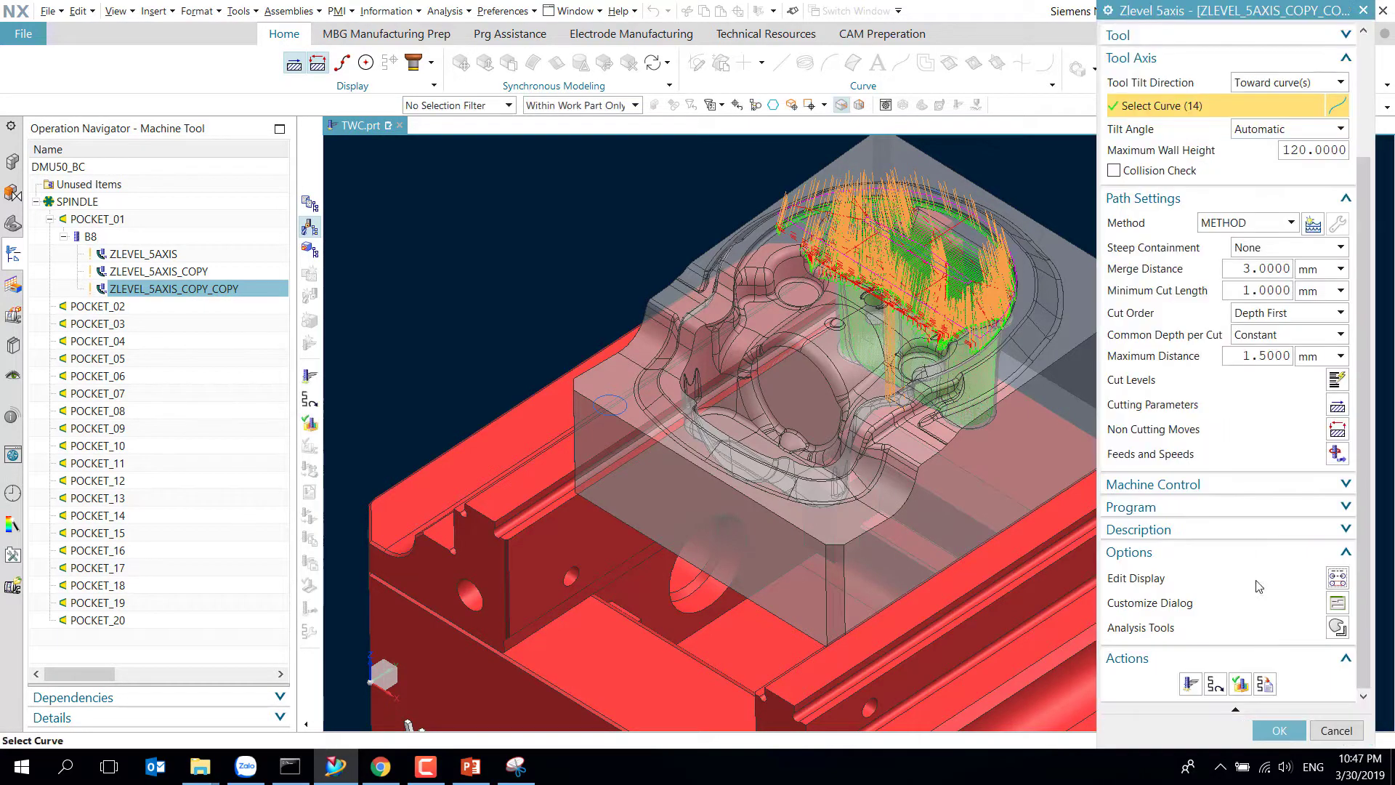
{"action": "left_click", "coordinate": [1278, 730]}
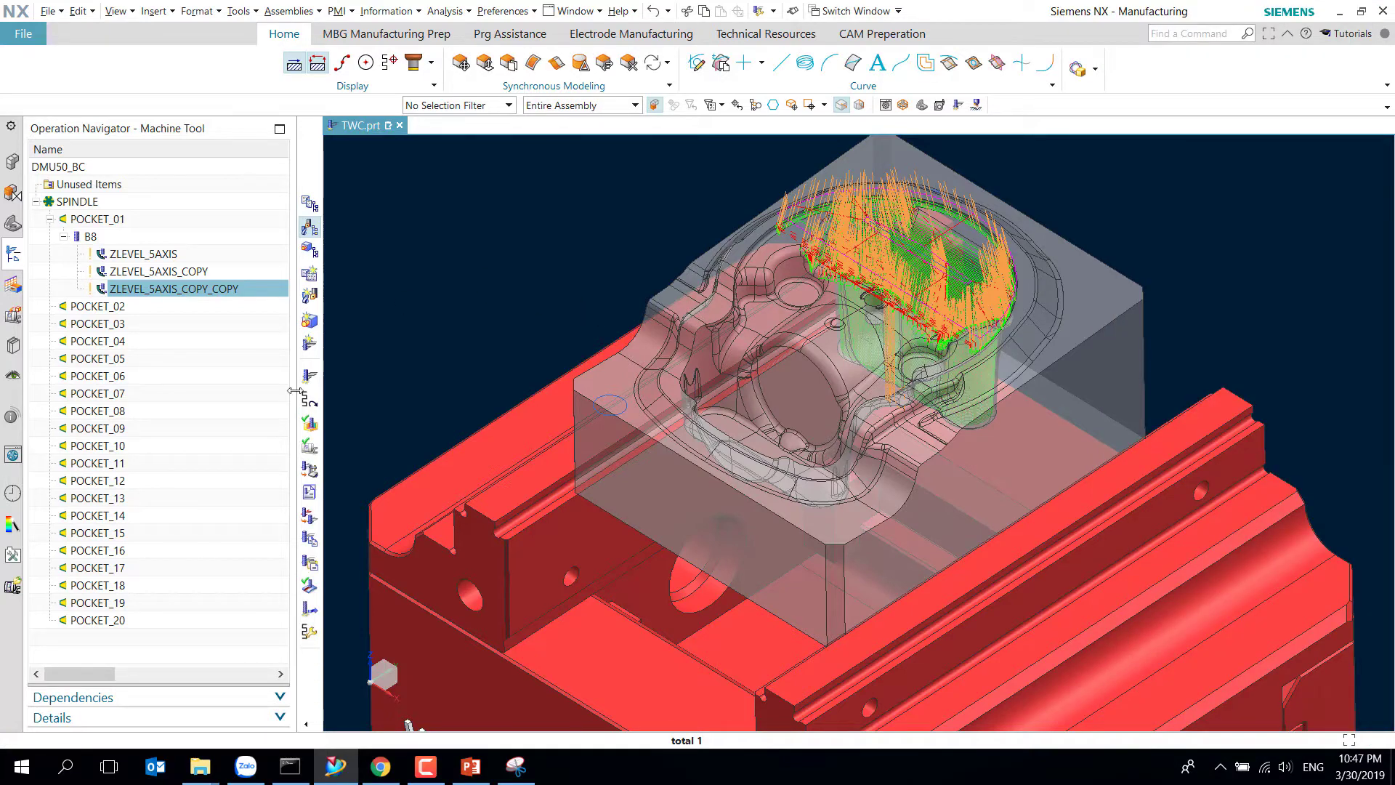
Open the machine simulation for ZLEVEL_5AXIS_COPY_COPY and hide all curves.
{"action": "left_click", "coordinate": [303, 441]}
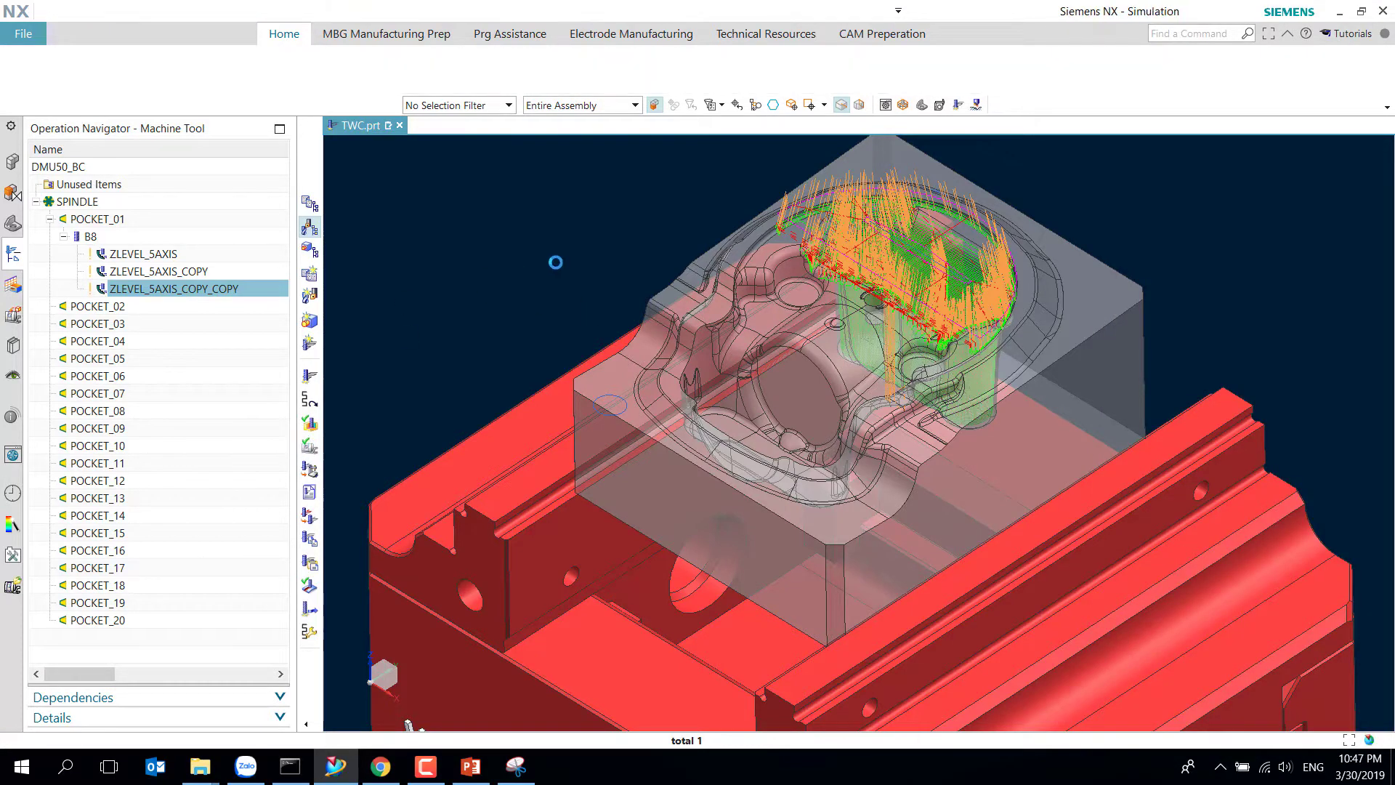
{"action": "scroll", "coordinate": [623, 467], "scroll_direction": "down", "scroll_amount": 3}
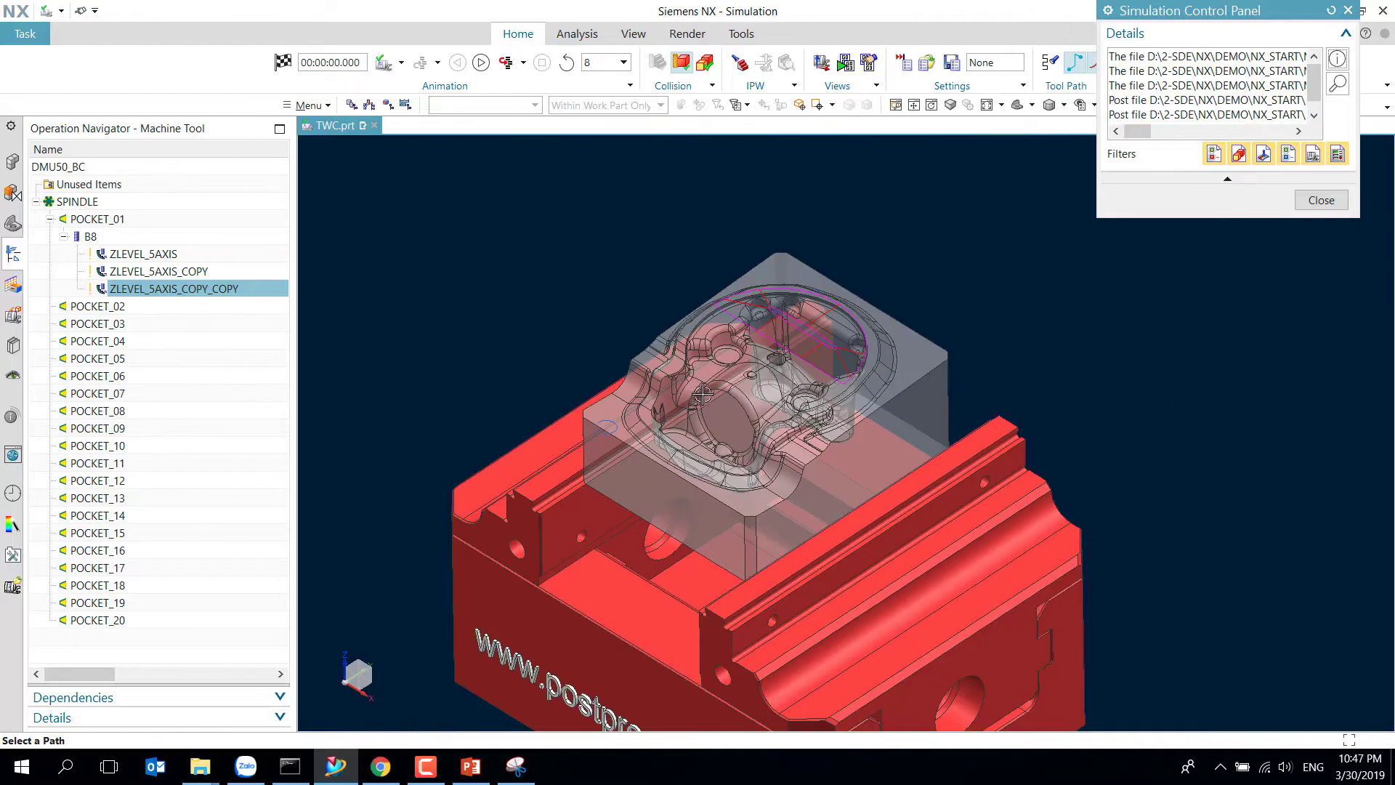
{"action": "middle_click_drag", "start_coordinate": [702, 396], "coordinate": [723, 372]}
{"action": "scroll", "coordinate": [889, 277], "scroll_direction": "up", "scroll_amount": 3}
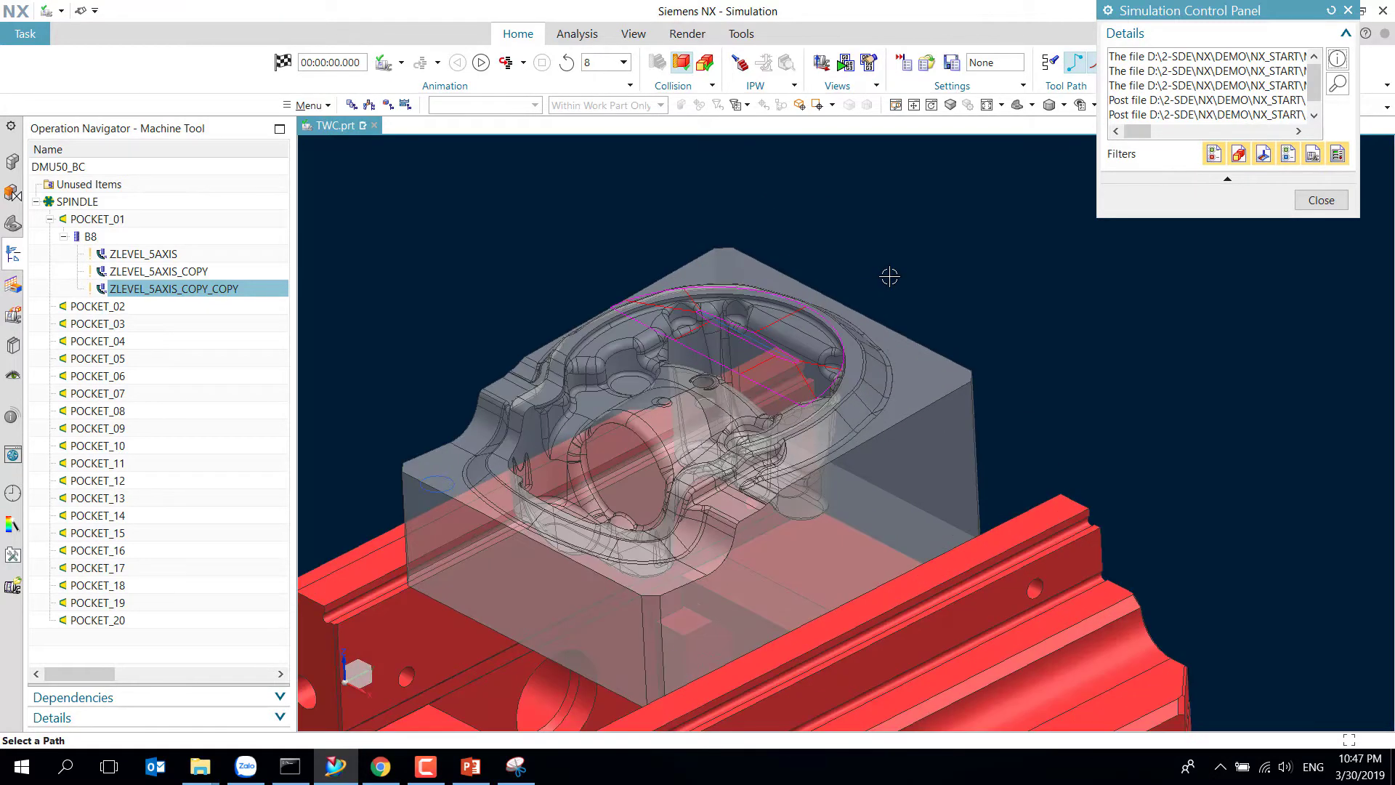
{"action": "key", "text": "ctrl+w"}
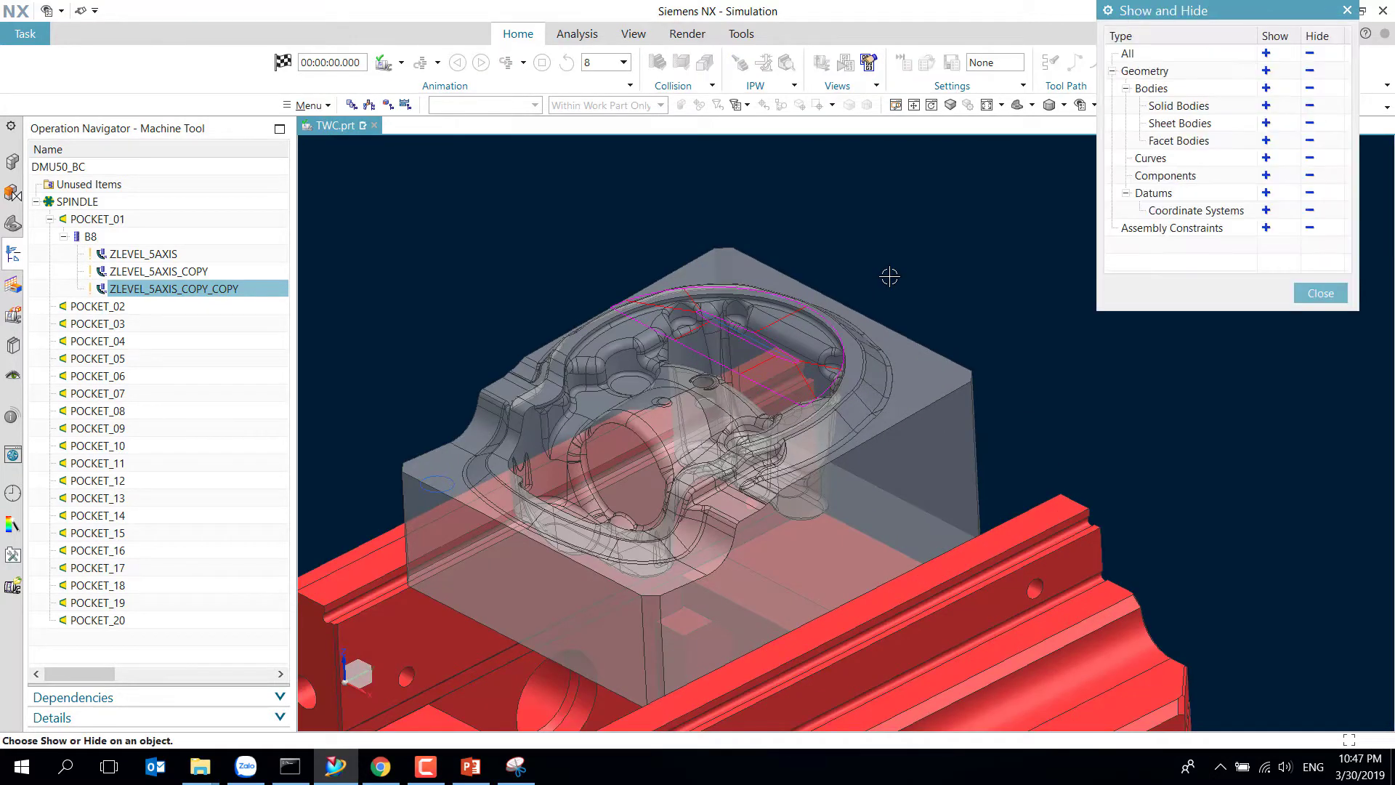
{"action": "left_click", "coordinate": [1310, 158]}
{"action": "key", "text": "Escape"}
{"action": "scroll", "coordinate": [834, 349], "scroll_direction": "down", "scroll_amount": 3}
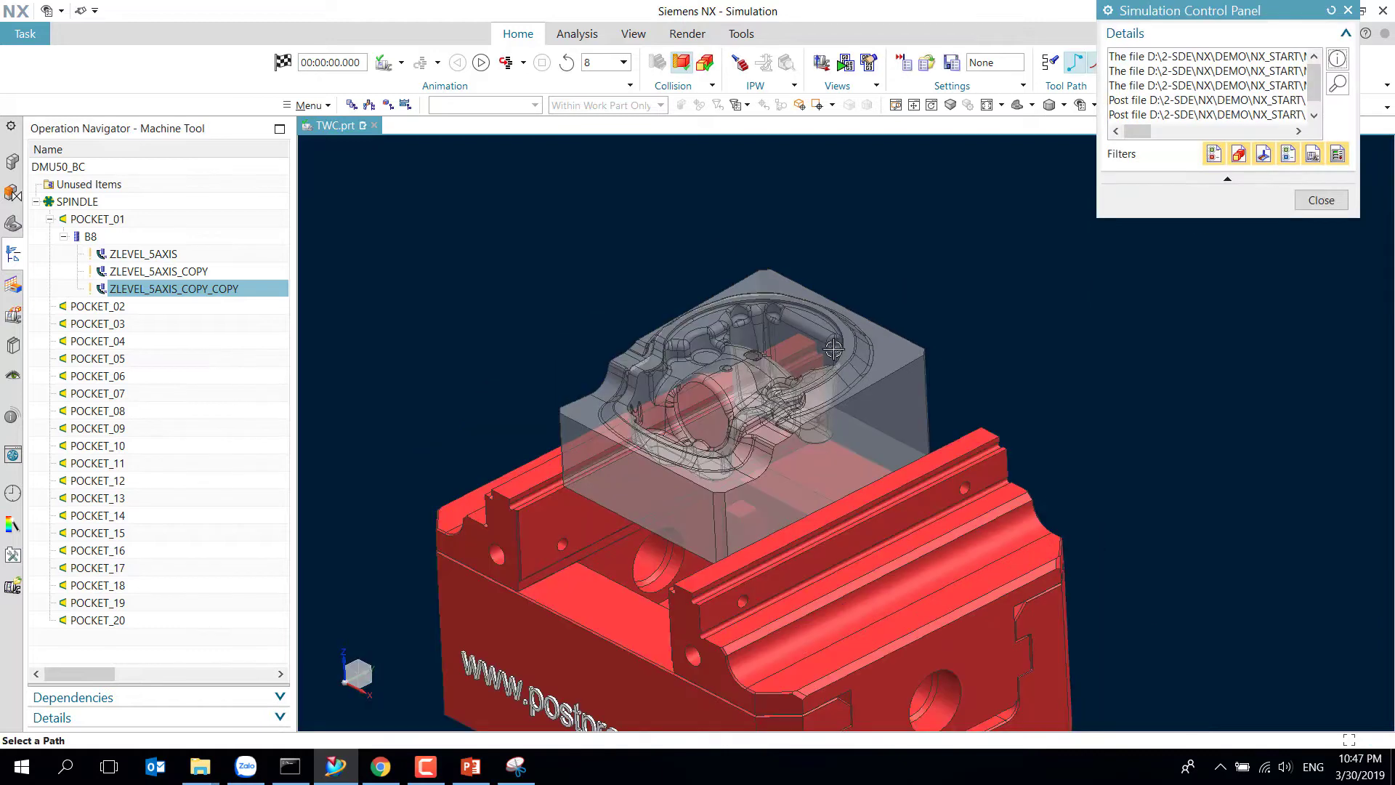
Play the machine simulation, set its speed to 6, and watch the tool's tilt along the pocket walls.
{"action": "left_click", "coordinate": [481, 62]}
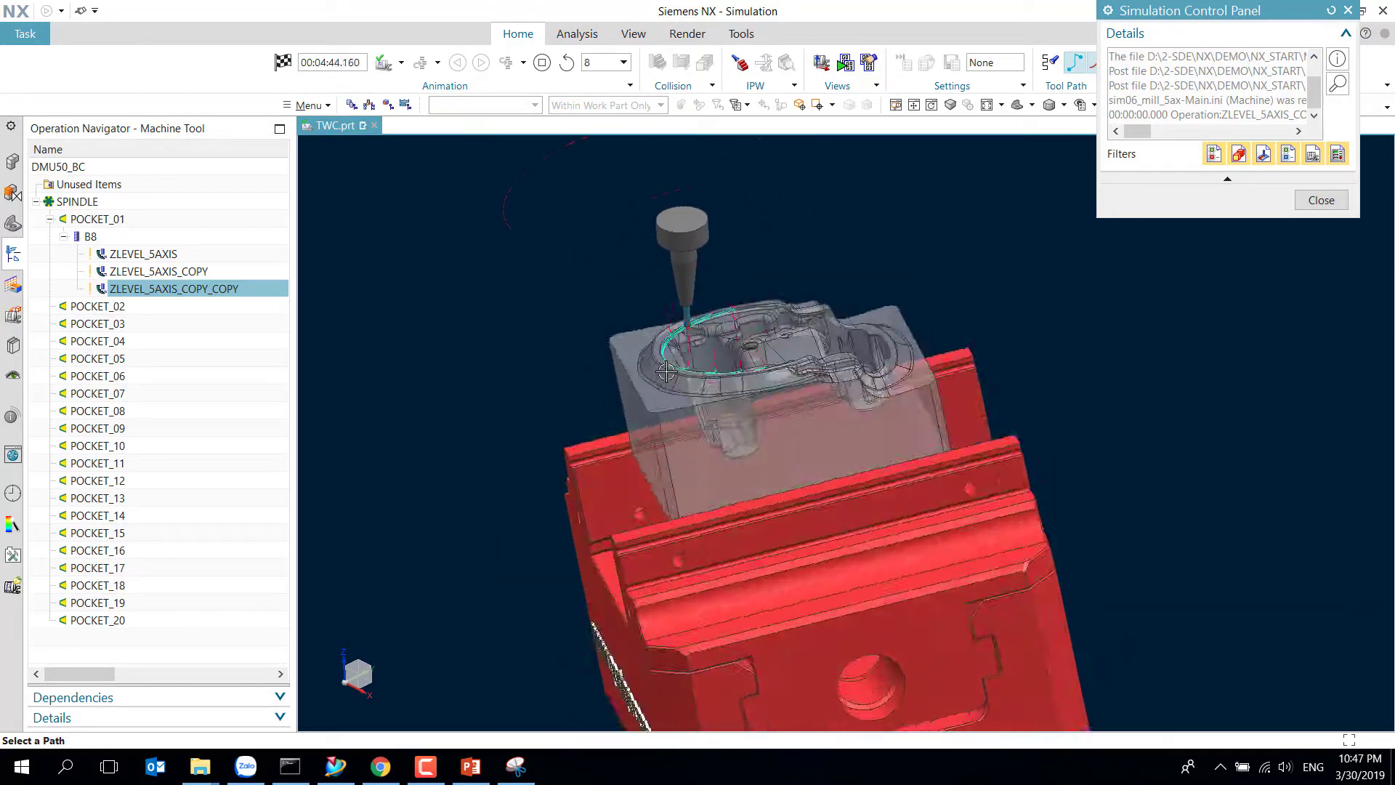
{"action": "left_click", "coordinate": [602, 64]}
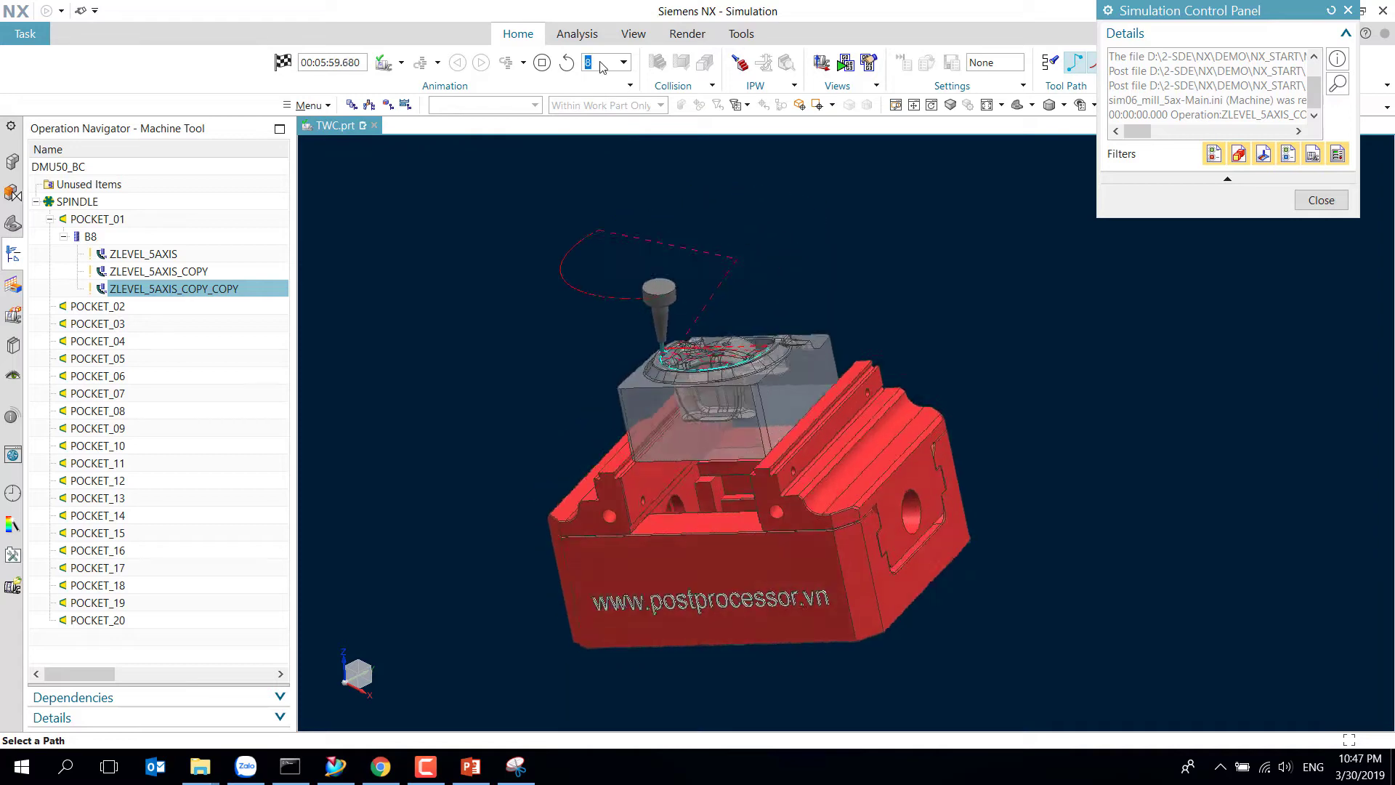
{"action": "type", "text": "5"}
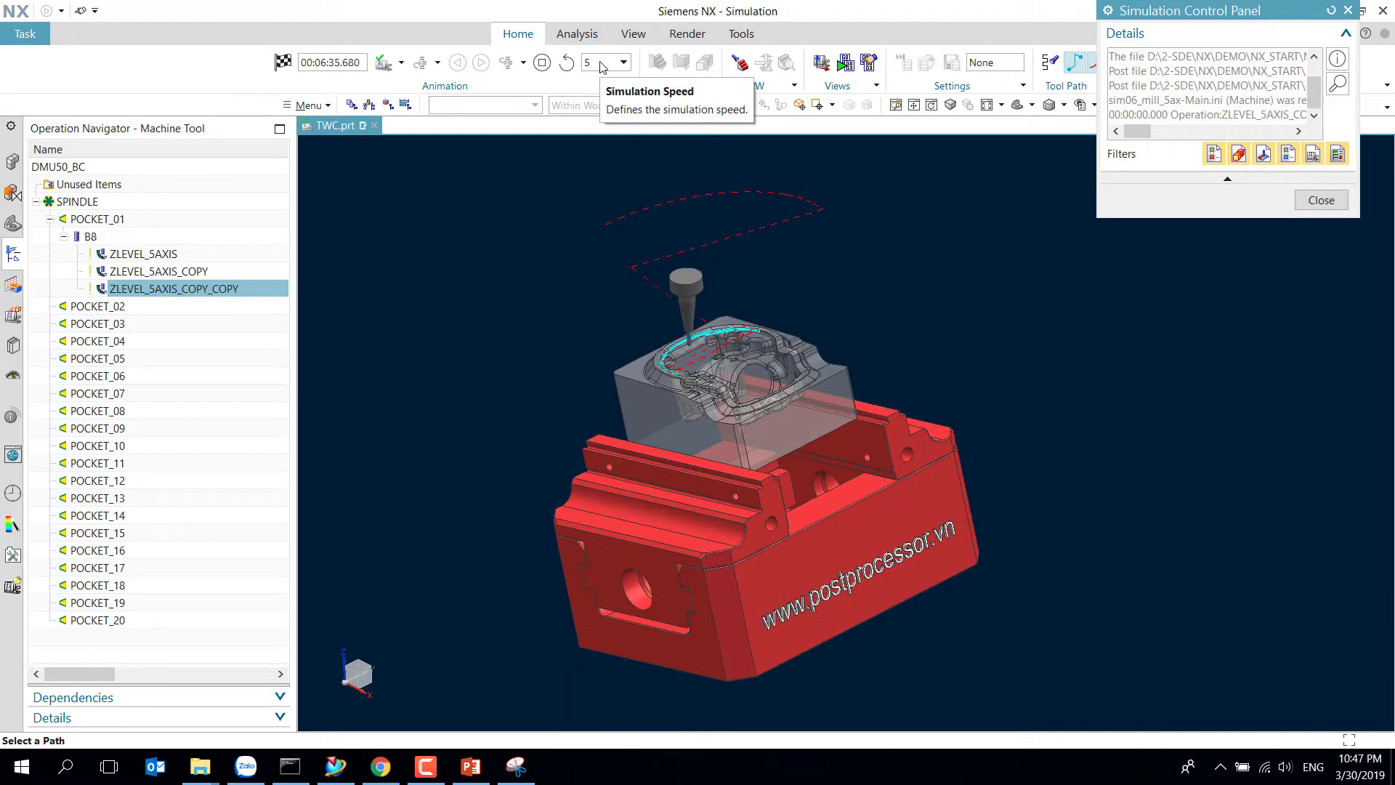
{"action": "key", "text": "Return"}
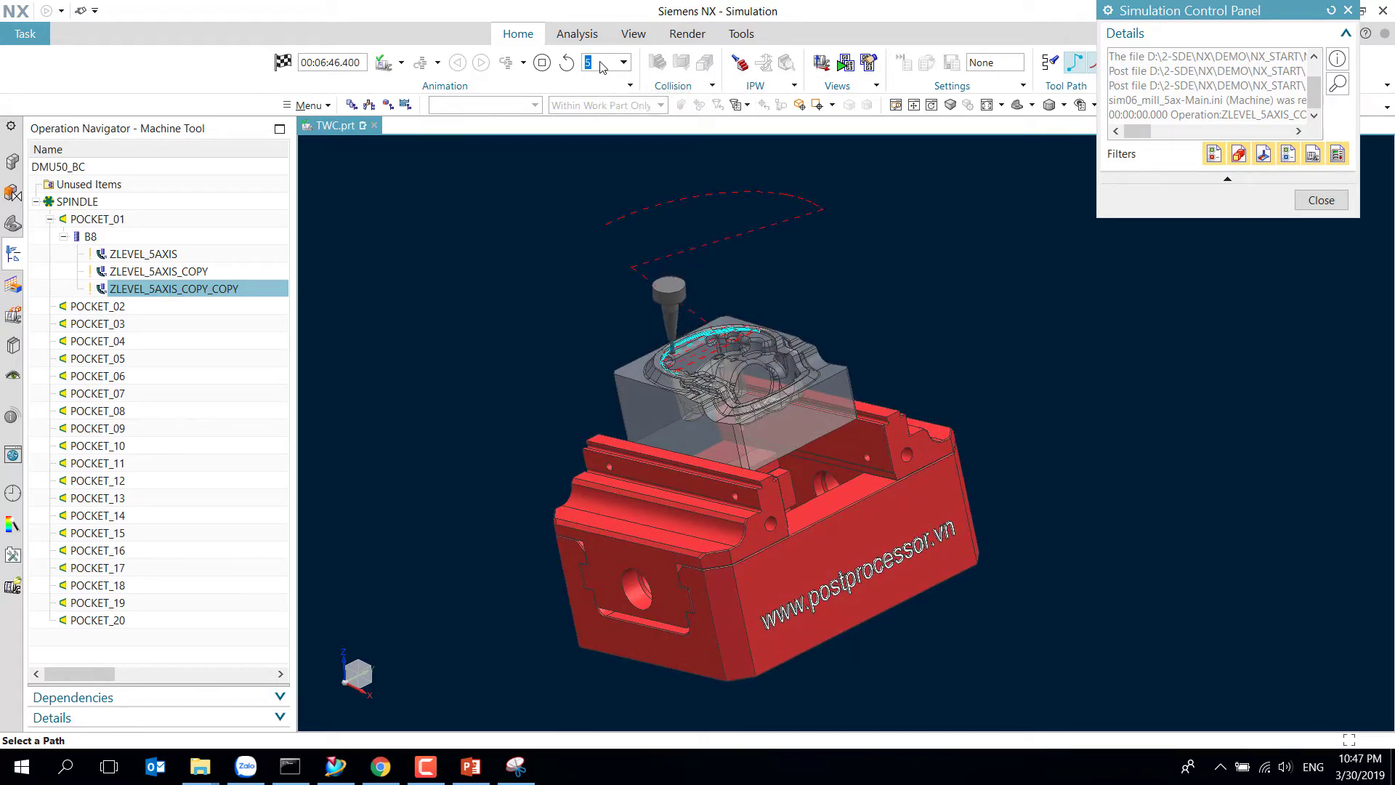
{"action": "type", "text": "6"}
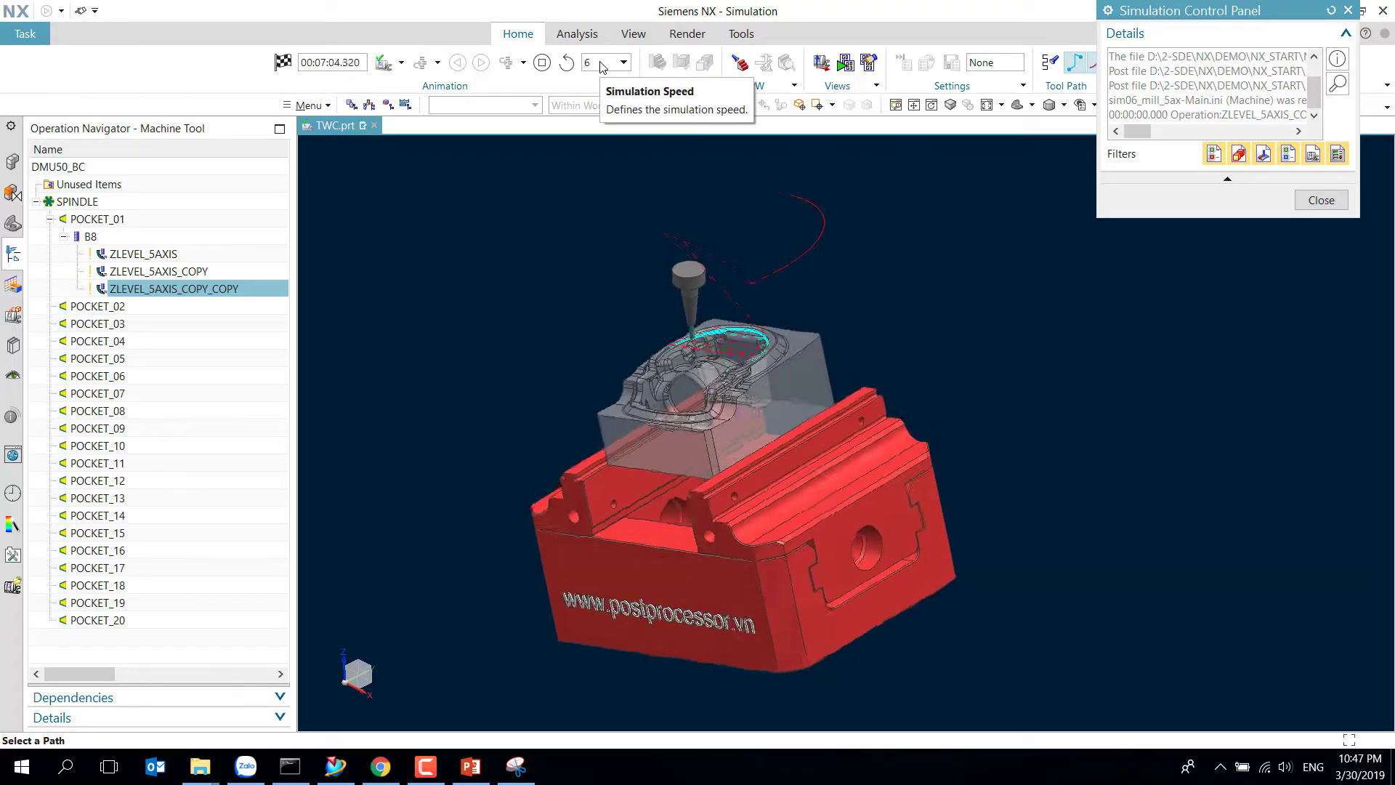
{"action": "scroll", "coordinate": [729, 354], "scroll_direction": "up", "scroll_amount": 5}
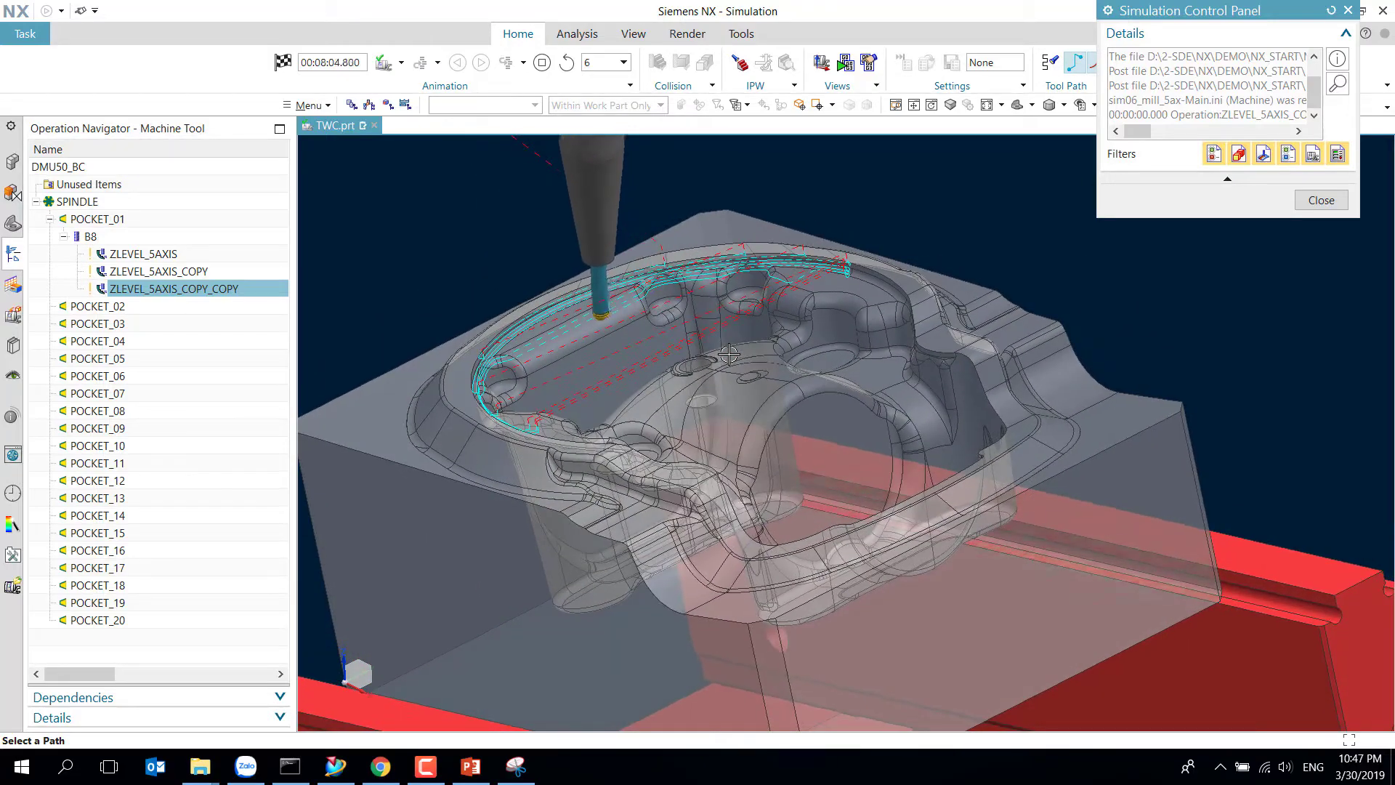
{"action": "scroll", "coordinate": [729, 353], "scroll_direction": "down", "scroll_amount": 5}
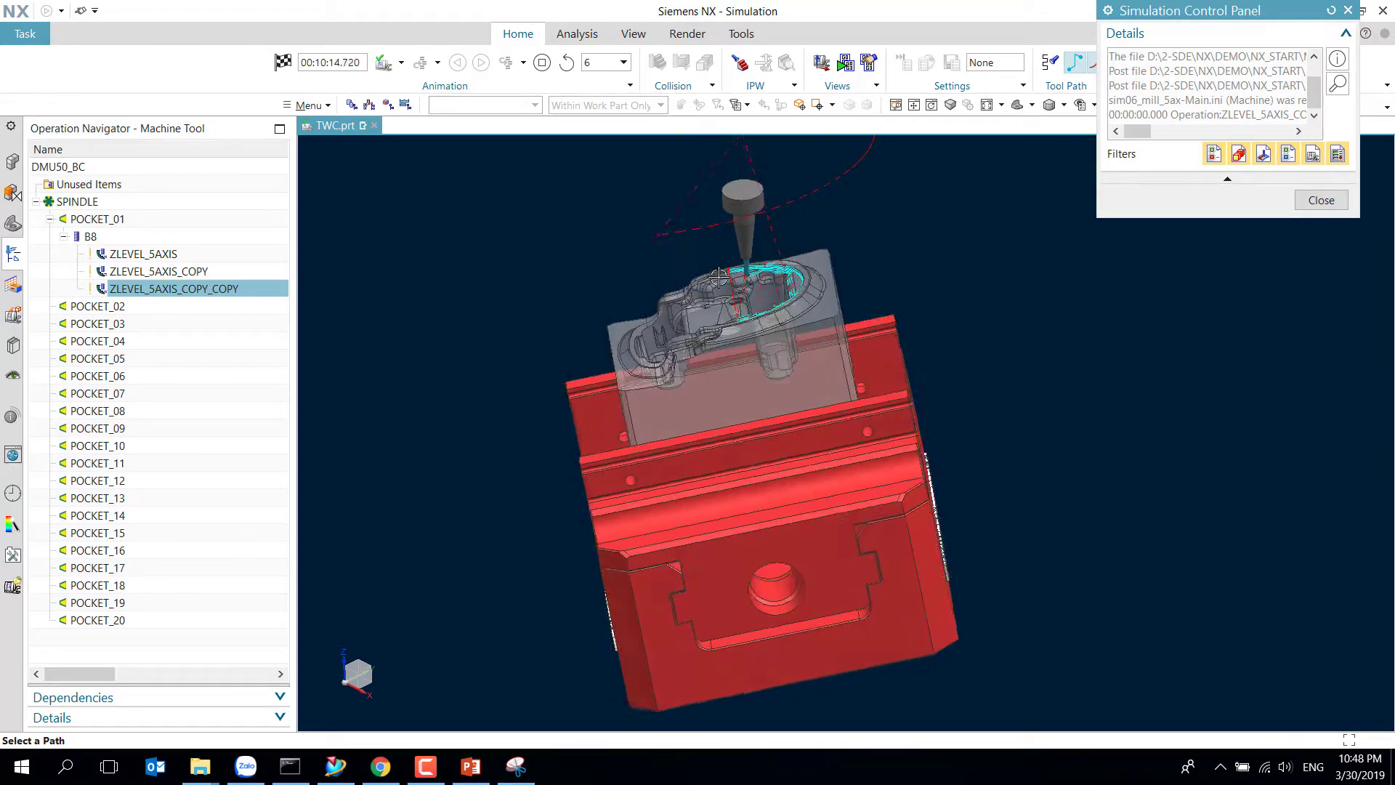
Show the machine status during the ZLEVEL_5AXIS_COPY_COPY simulation, watch the axis values and tool motion, and end the simulation.
{"action": "left_click", "coordinate": [847, 64]}
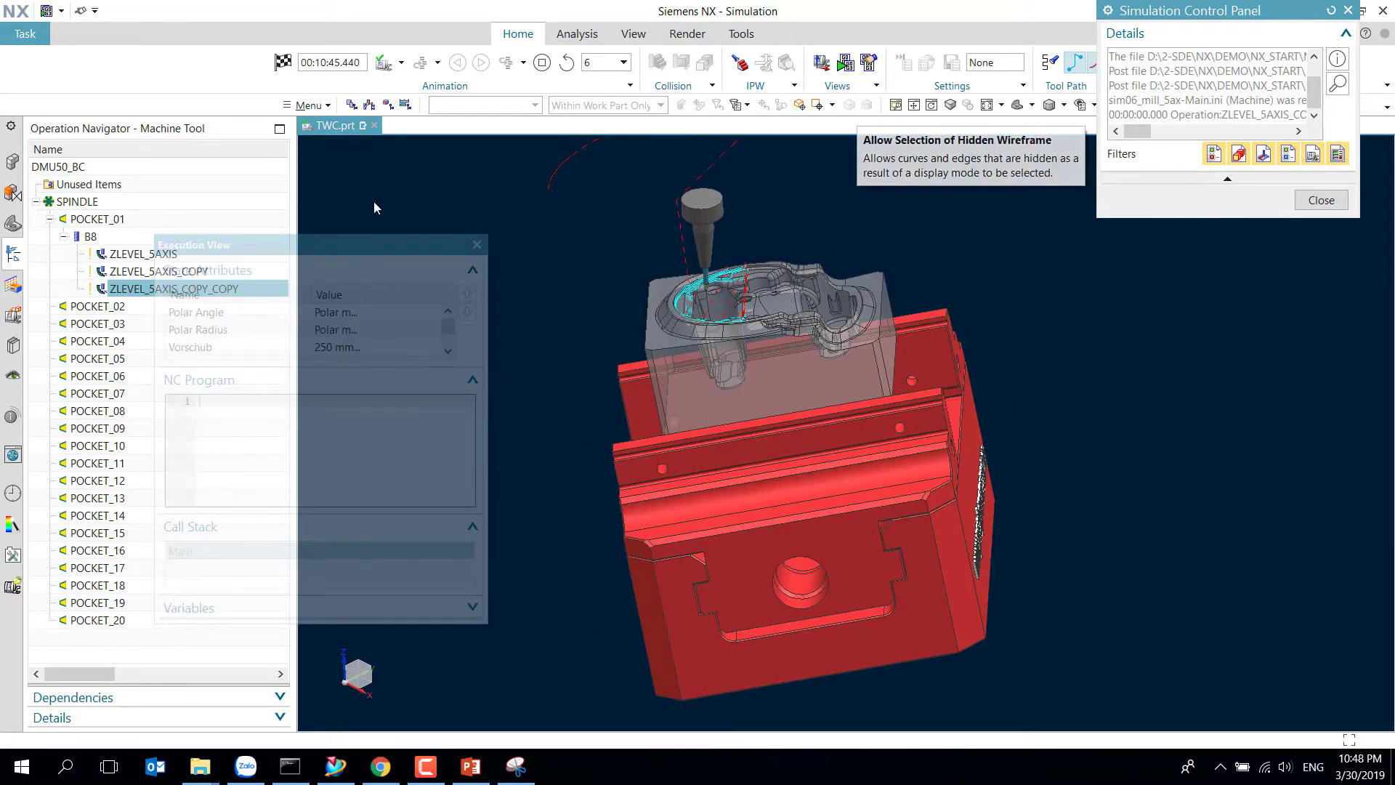
{"action": "left_click", "coordinate": [478, 244]}
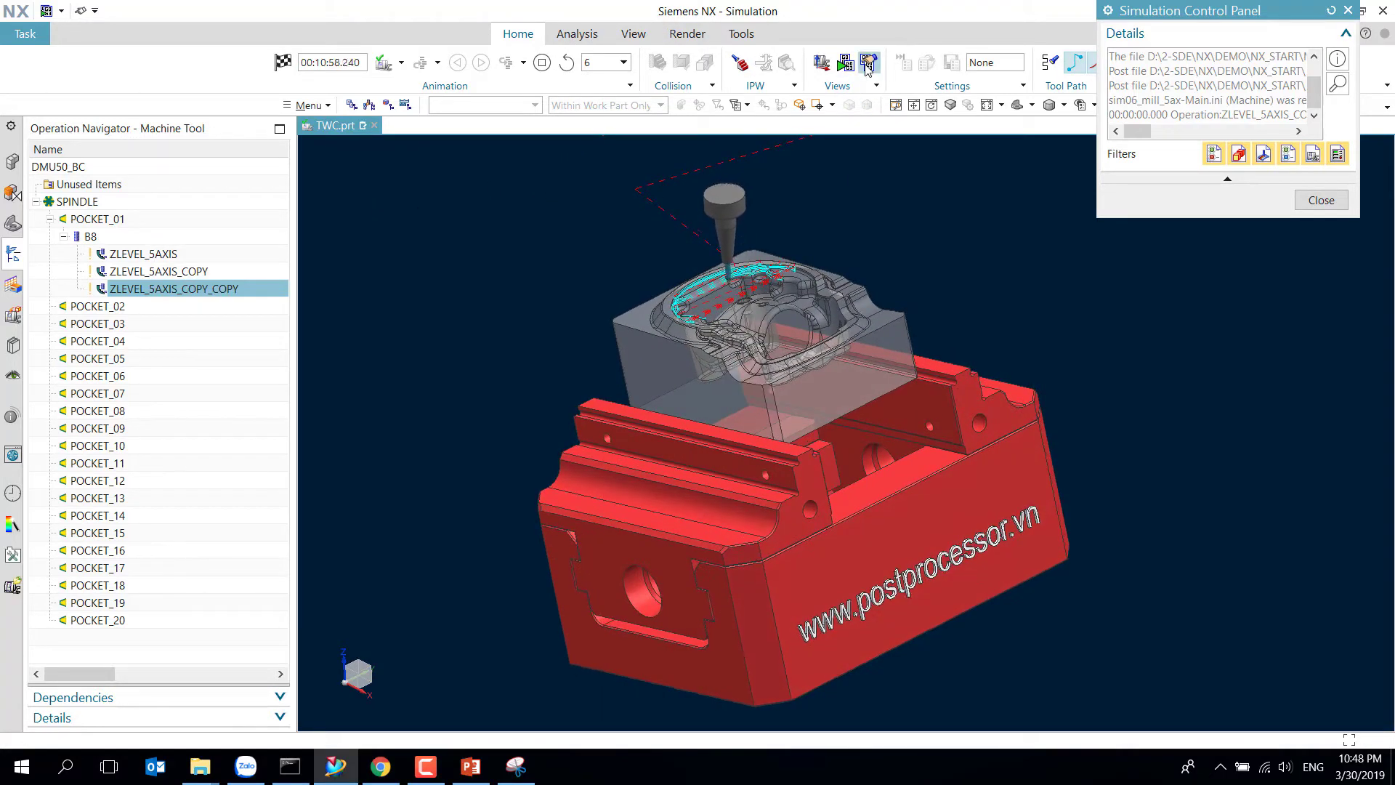
{"action": "left_click", "coordinate": [821, 63]}
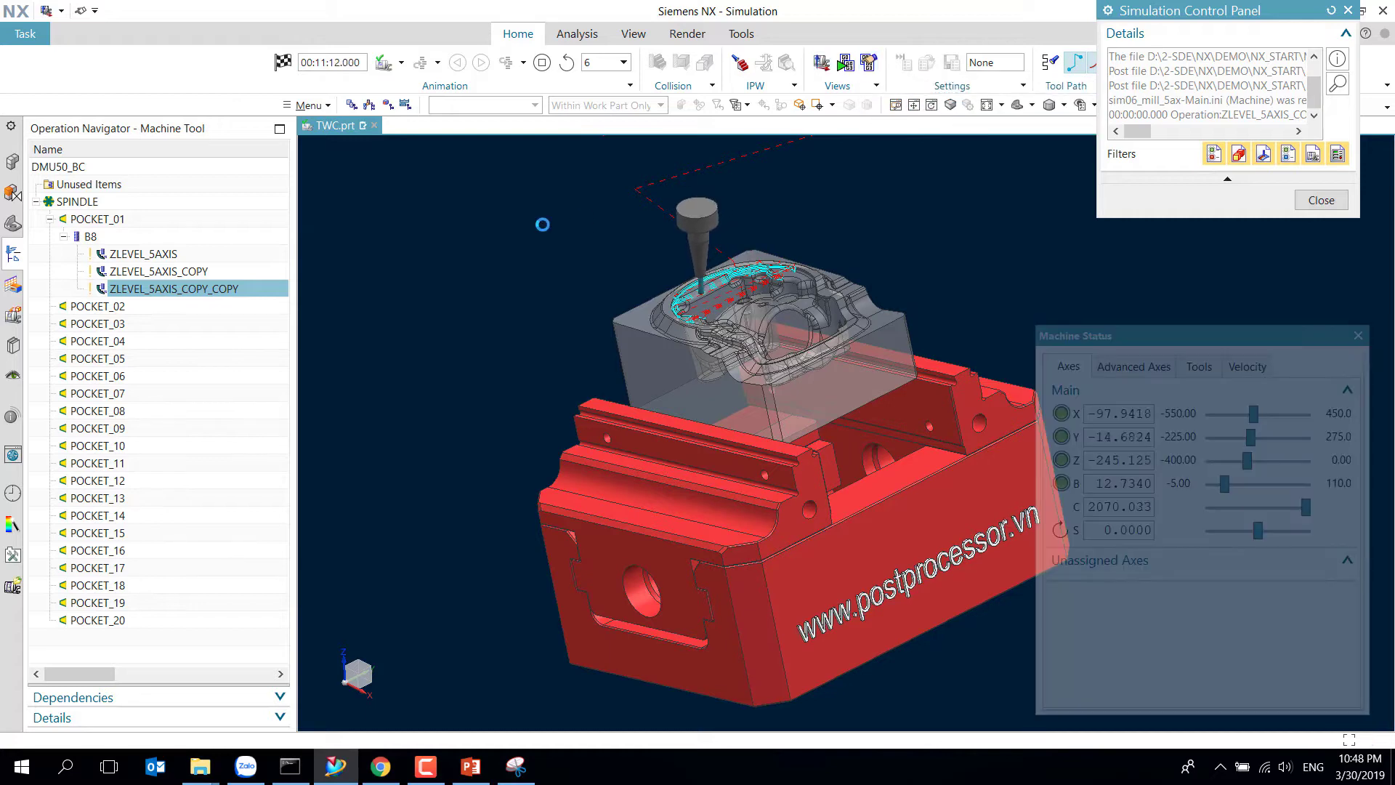
{"action": "left_click_drag", "start_coordinate": [1305, 333], "coordinate": [1330, 277]}
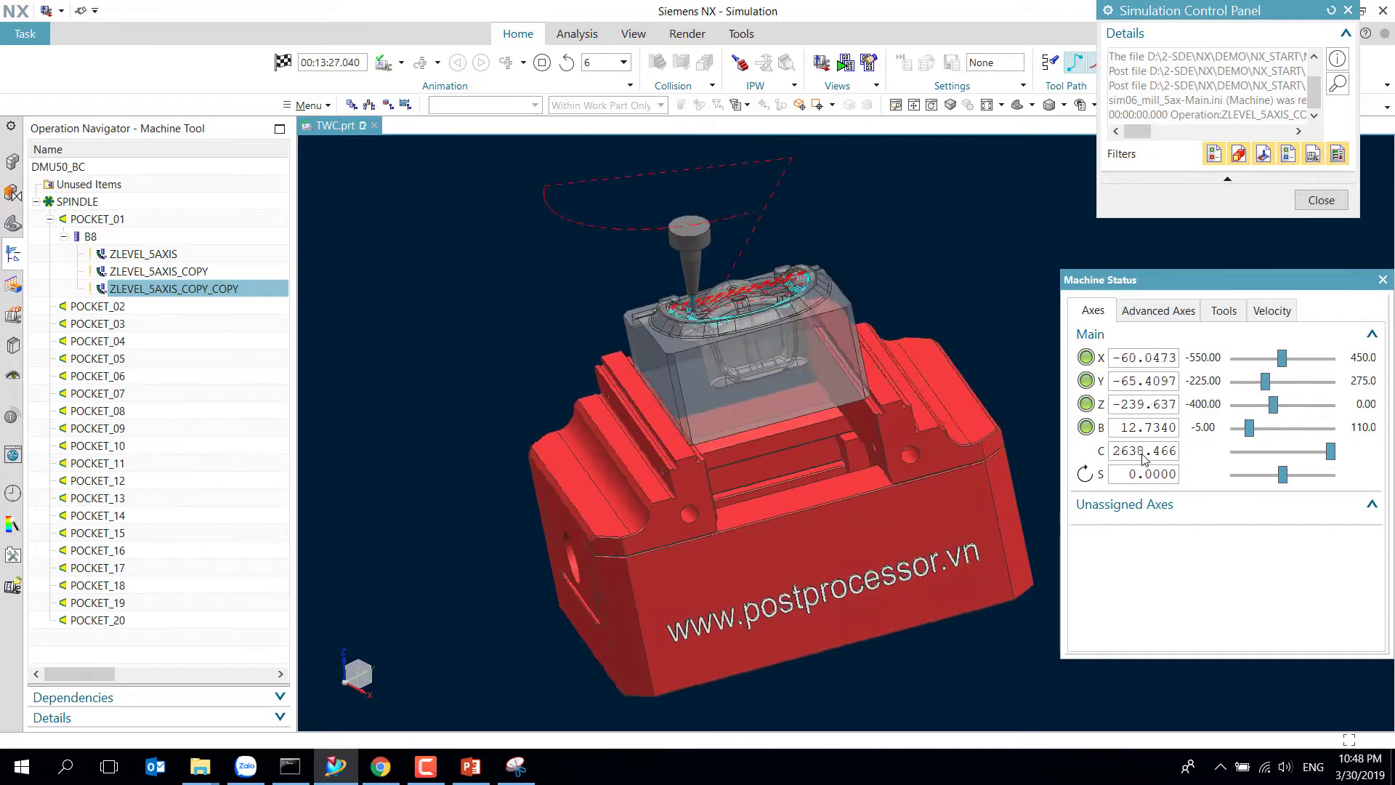
{"action": "scroll", "coordinate": [634, 274], "scroll_direction": "up", "scroll_amount": 6}
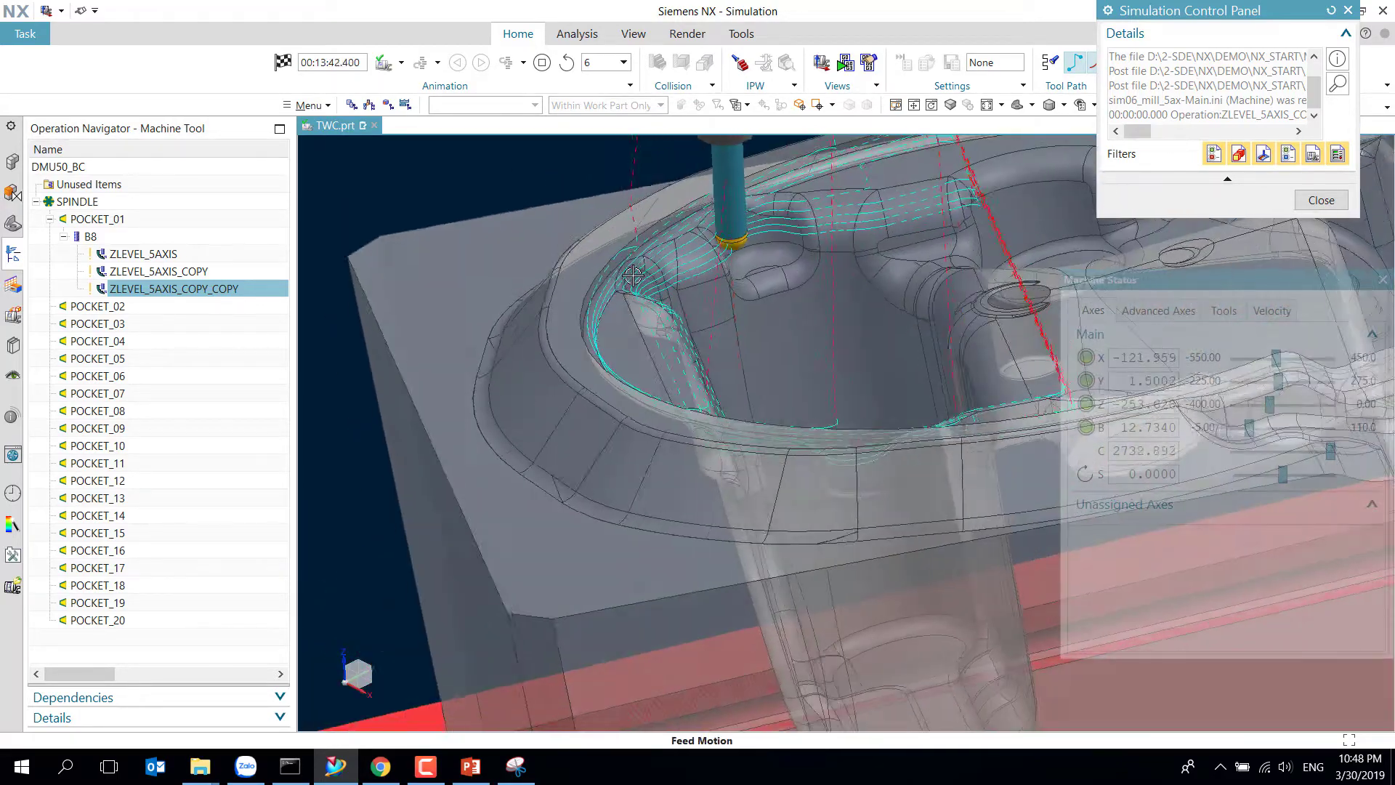
{"action": "scroll", "coordinate": [634, 275], "scroll_direction": "down", "scroll_amount": 6}
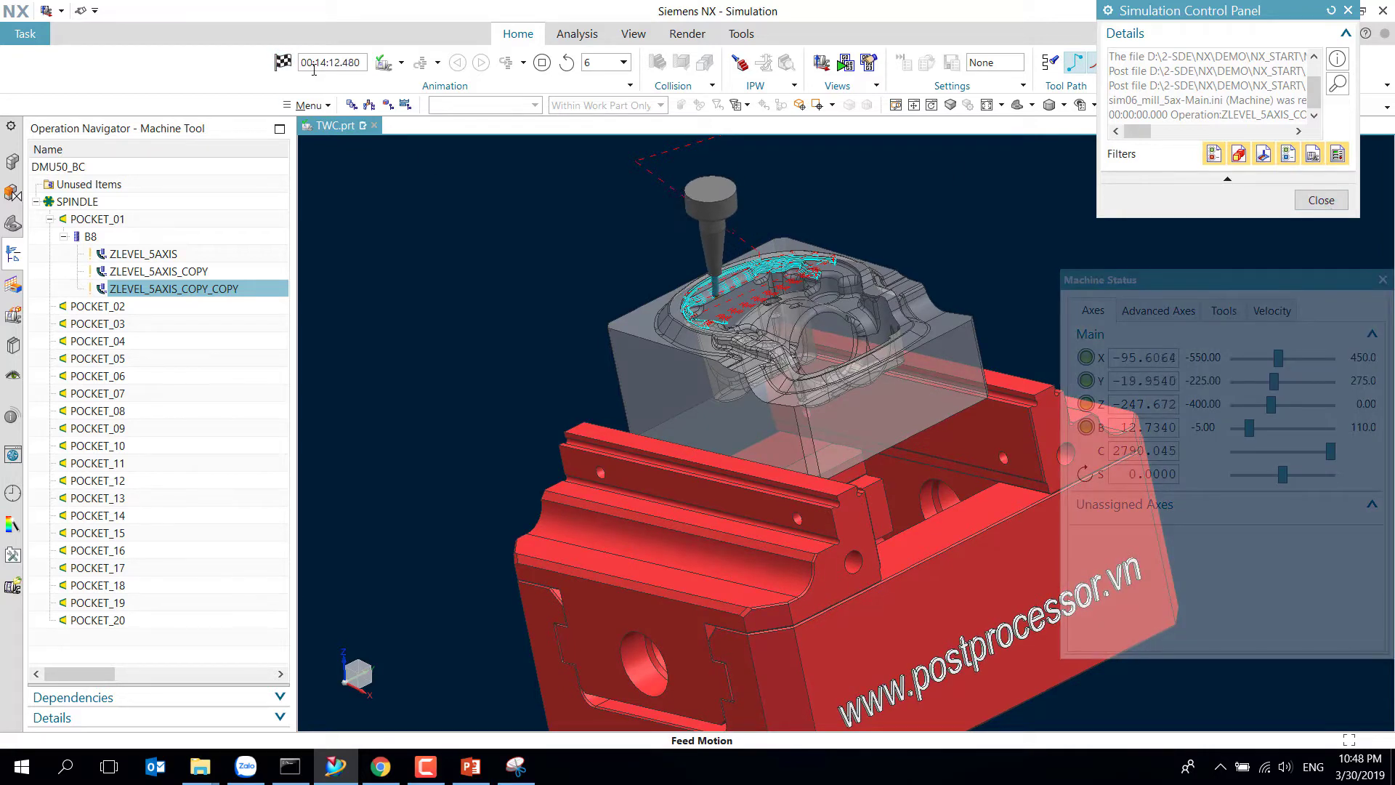
{"action": "left_click", "coordinate": [1321, 199]}
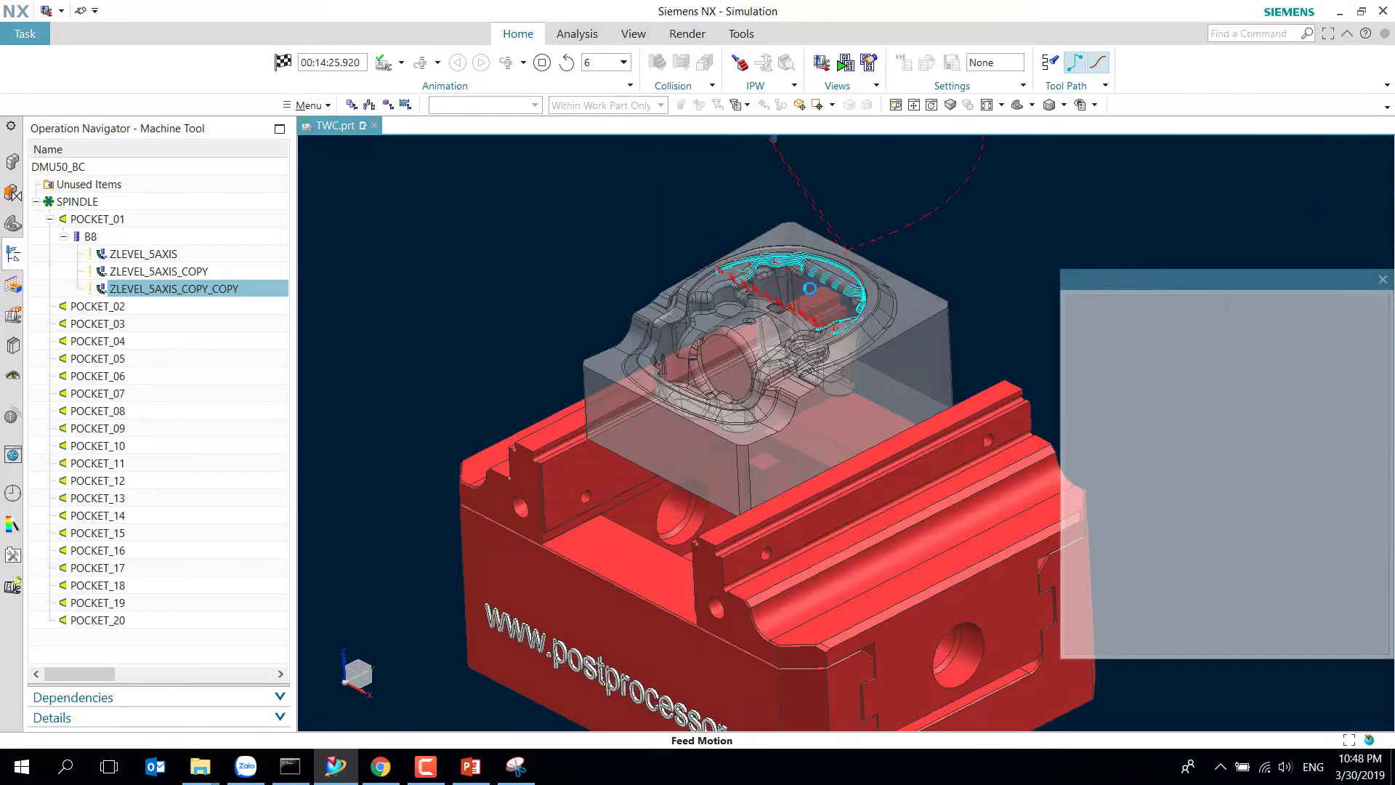
Simulate the ZLEVEL_5AXIS operation at speed 5, watch its axis values and tool motion around the pocket, and exit the simulation.
{"action": "left_click", "coordinate": [138, 256]}
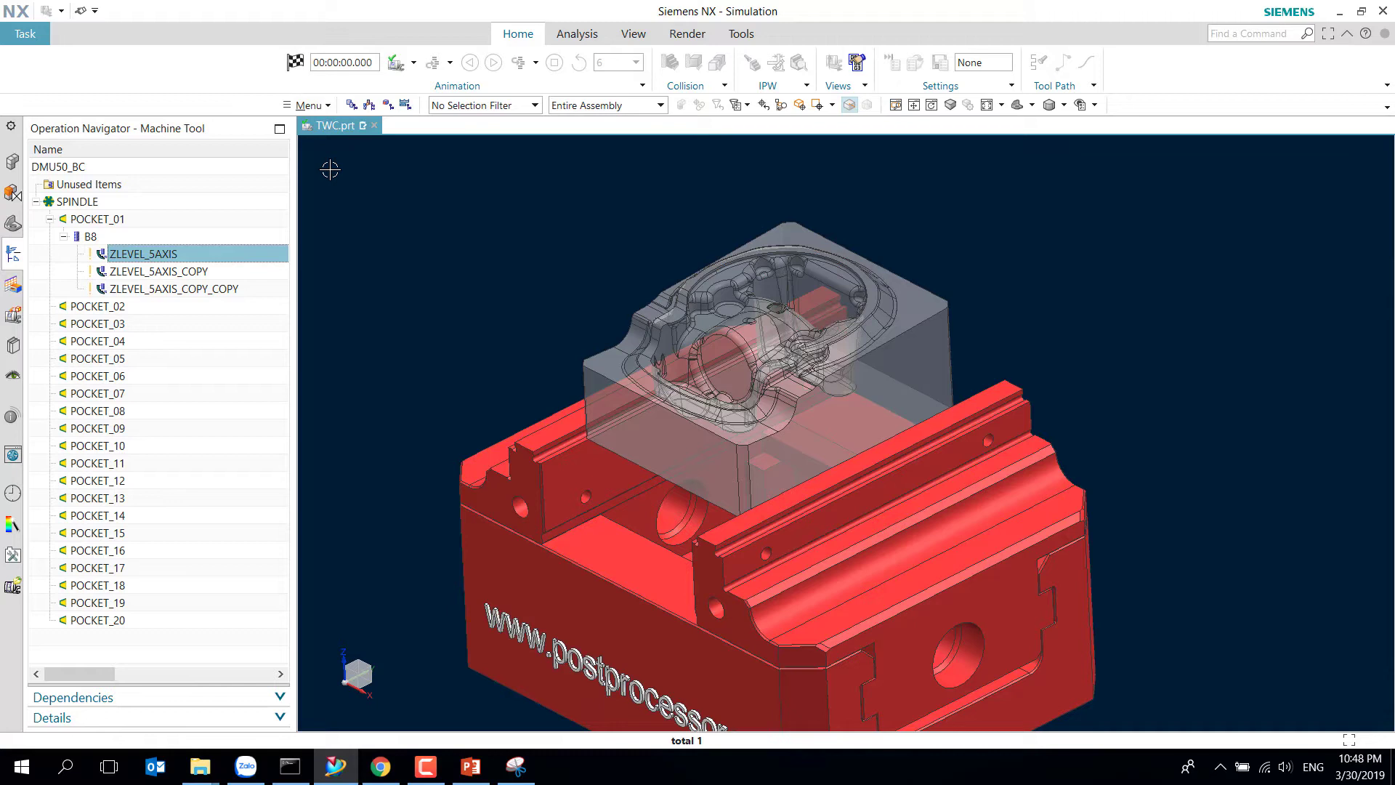
{"action": "left_click", "coordinate": [399, 64]}
{"action": "scroll", "coordinate": [482, 365], "scroll_direction": "down", "scroll_amount": 2}
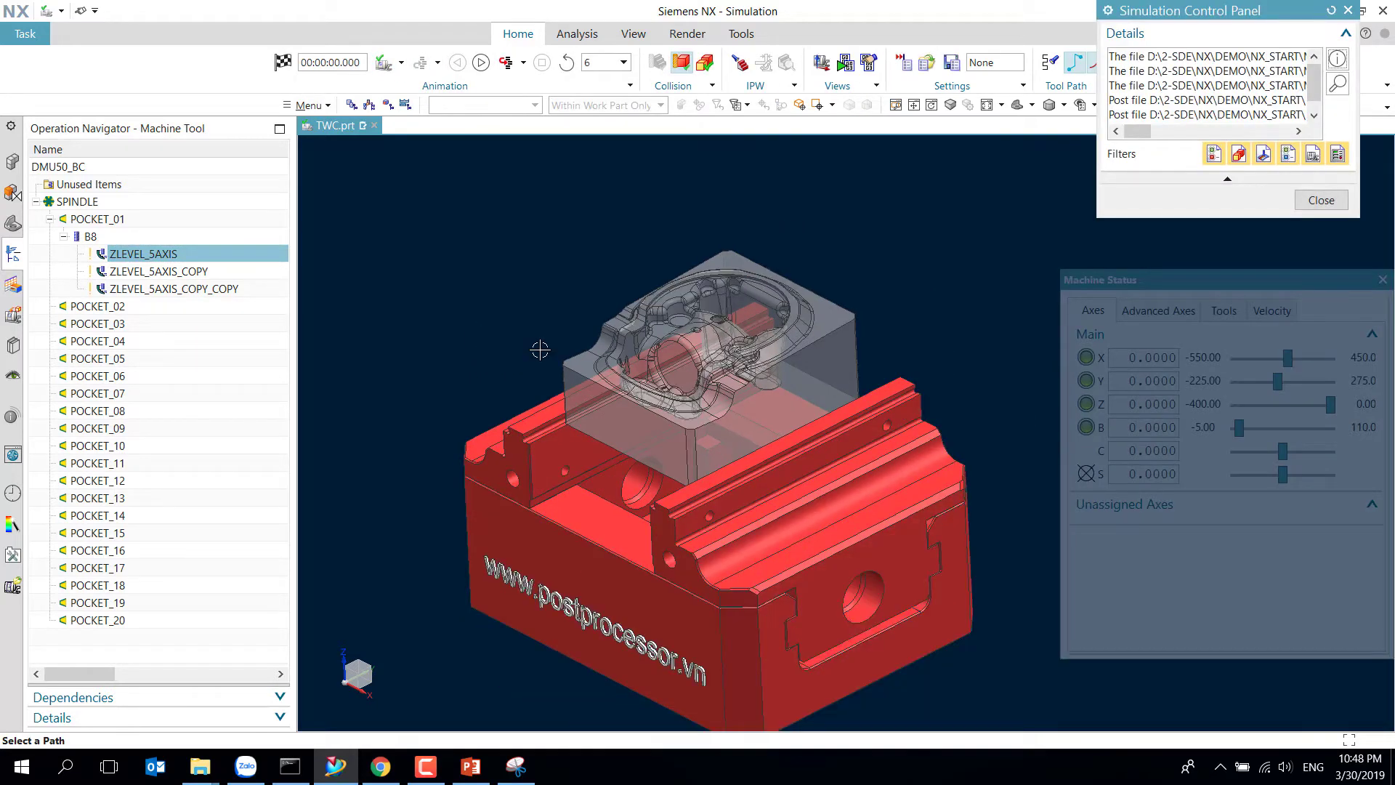
{"action": "left_click", "coordinate": [481, 63]}
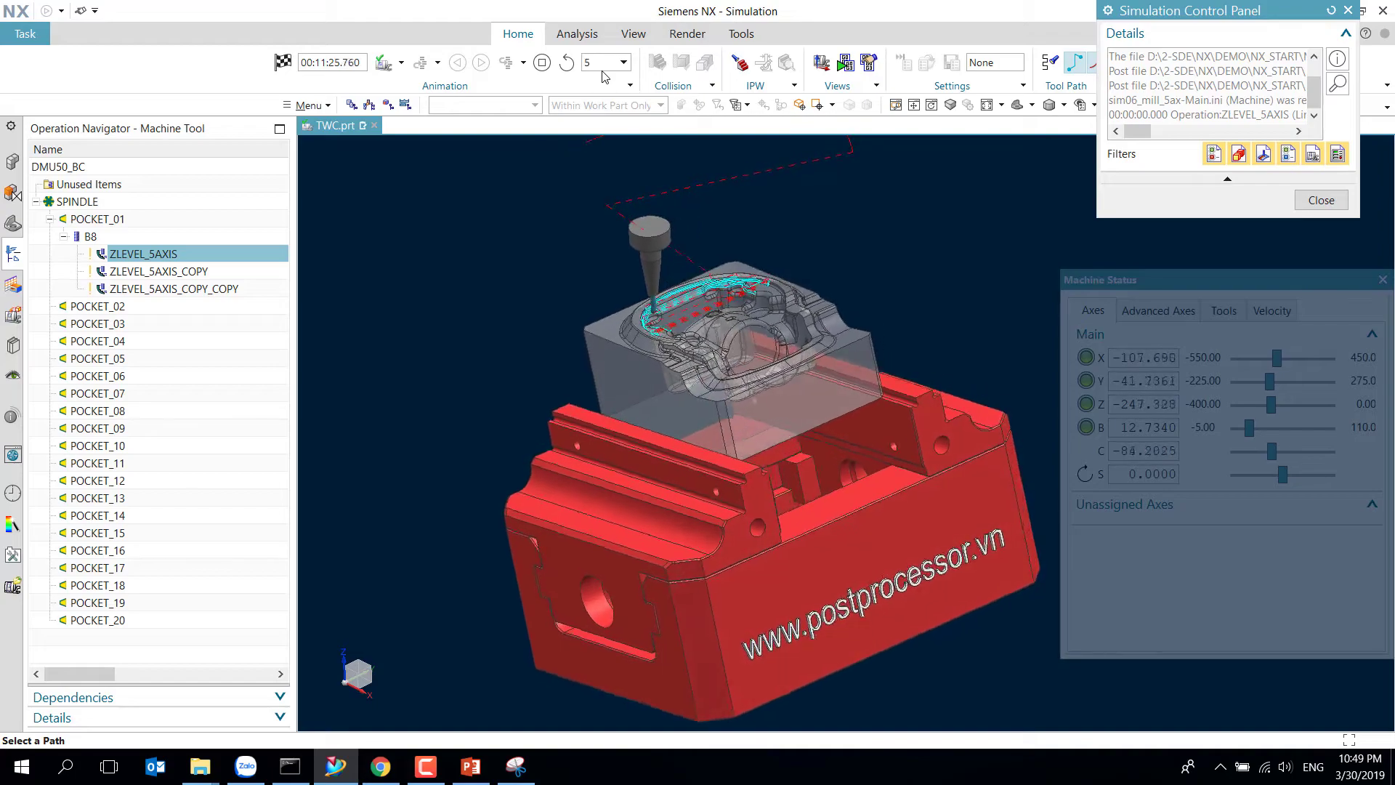
{"action": "scroll", "coordinate": [661, 285], "scroll_direction": "up", "scroll_amount": 4}
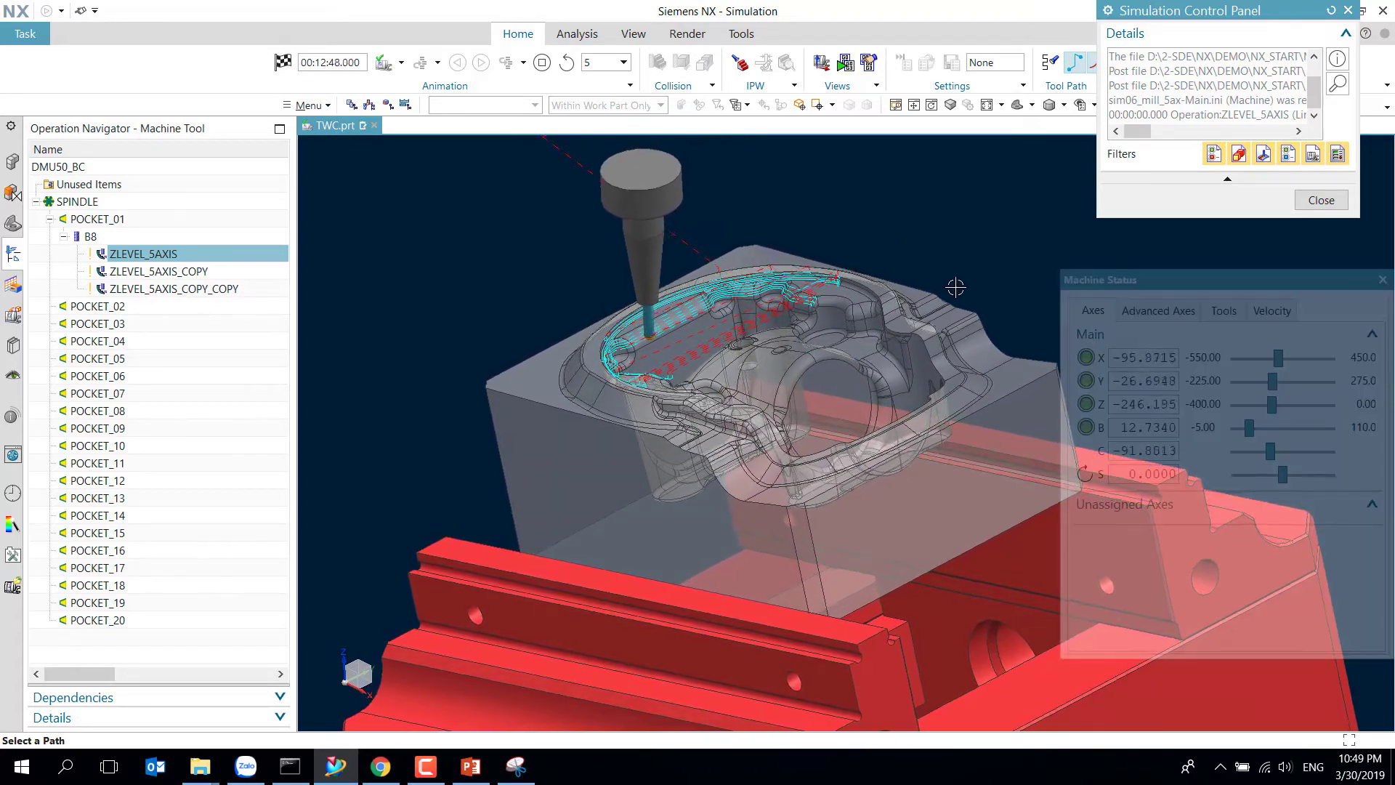
{"action": "left_click", "coordinate": [1321, 199]}
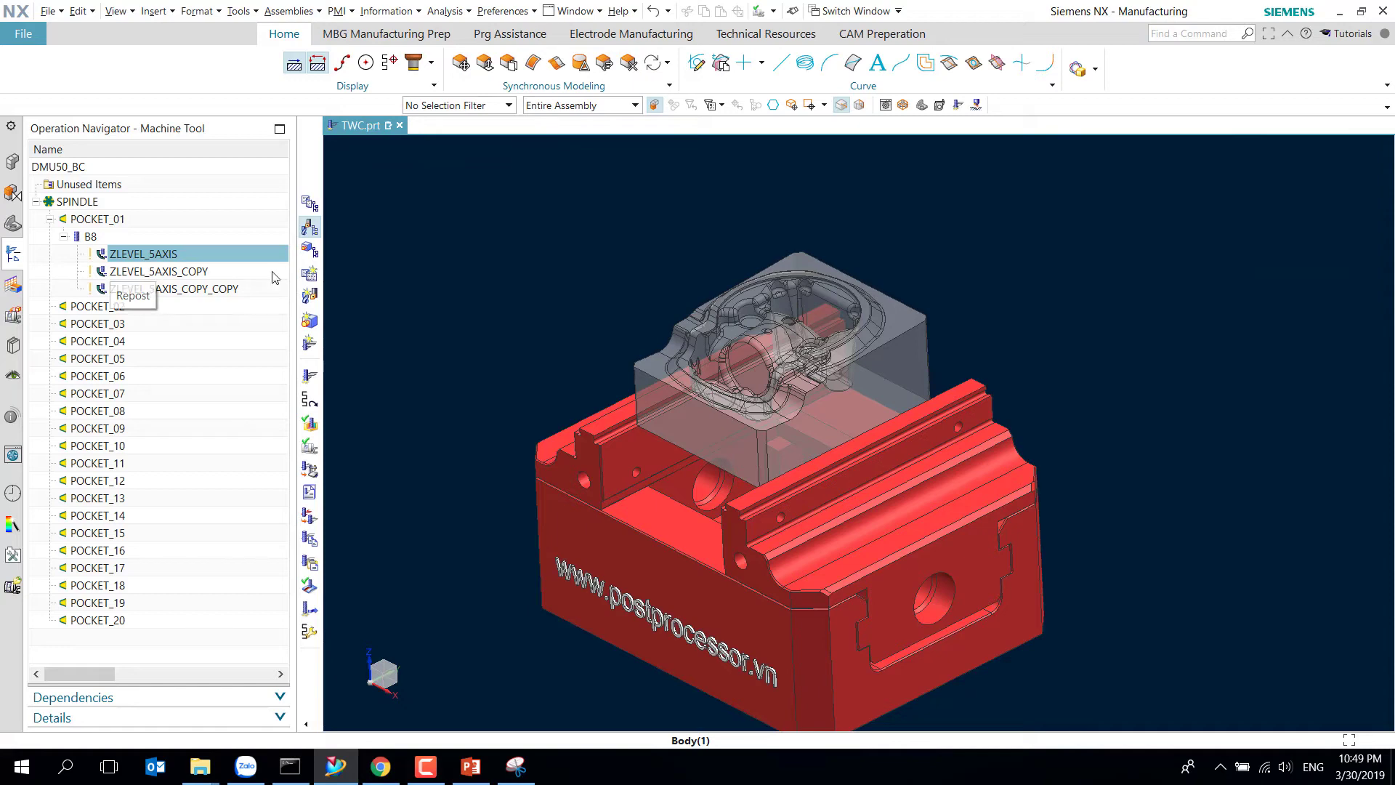
Display the tool path of ZLEVEL_5AXIS_COPY_COPY and examine it from above the pocket.
{"action": "left_click", "coordinate": [195, 291]}
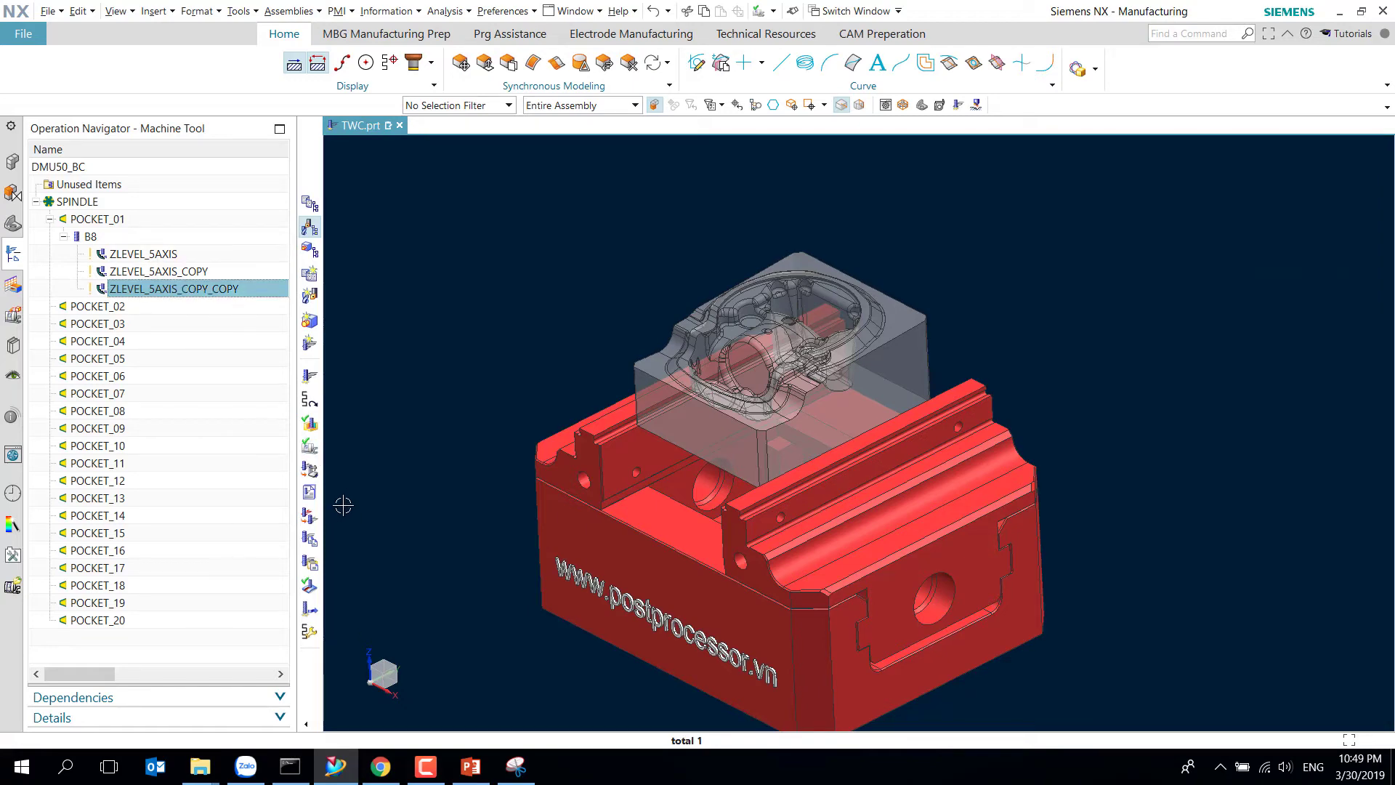
{"action": "left_click", "coordinate": [310, 399]}
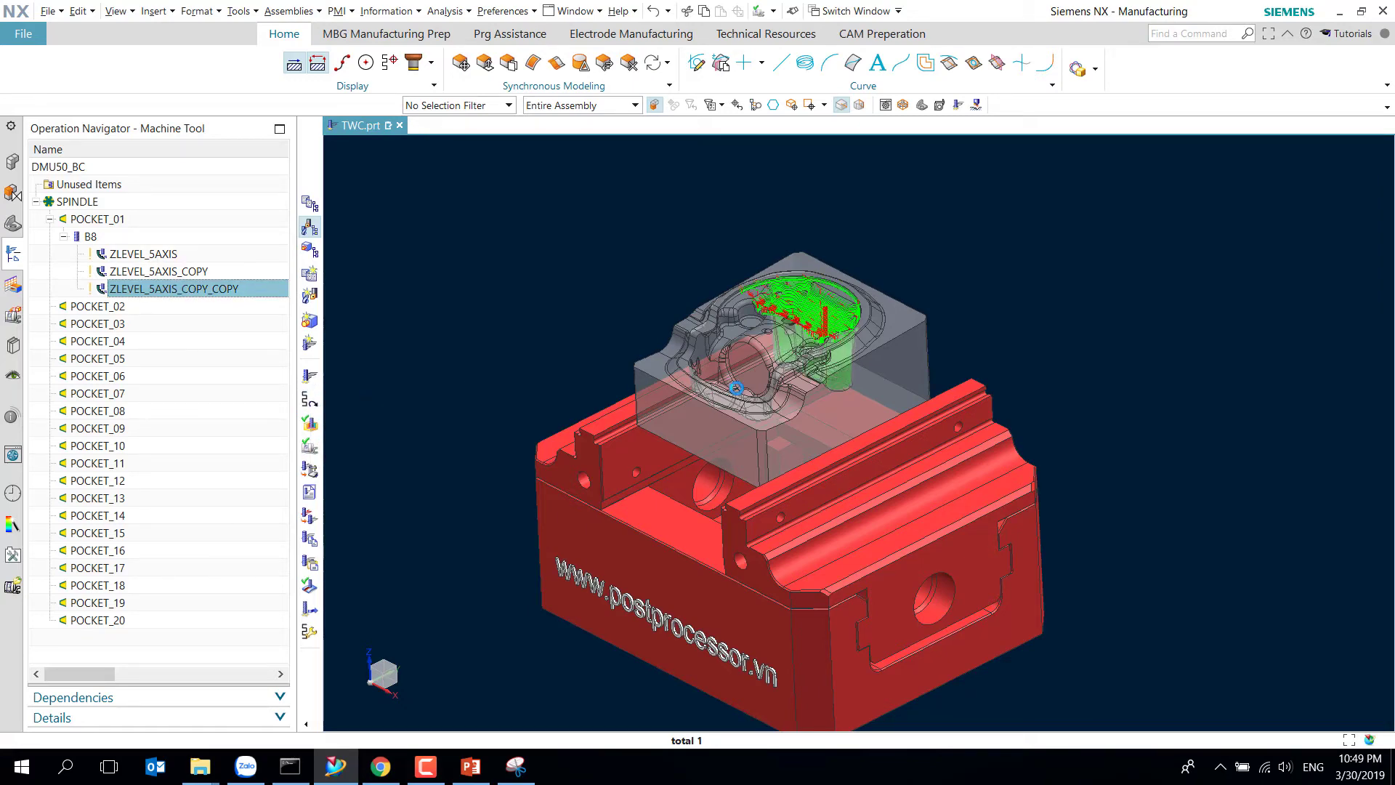
{"action": "scroll", "coordinate": [842, 336], "scroll_direction": "up", "scroll_amount": 5}
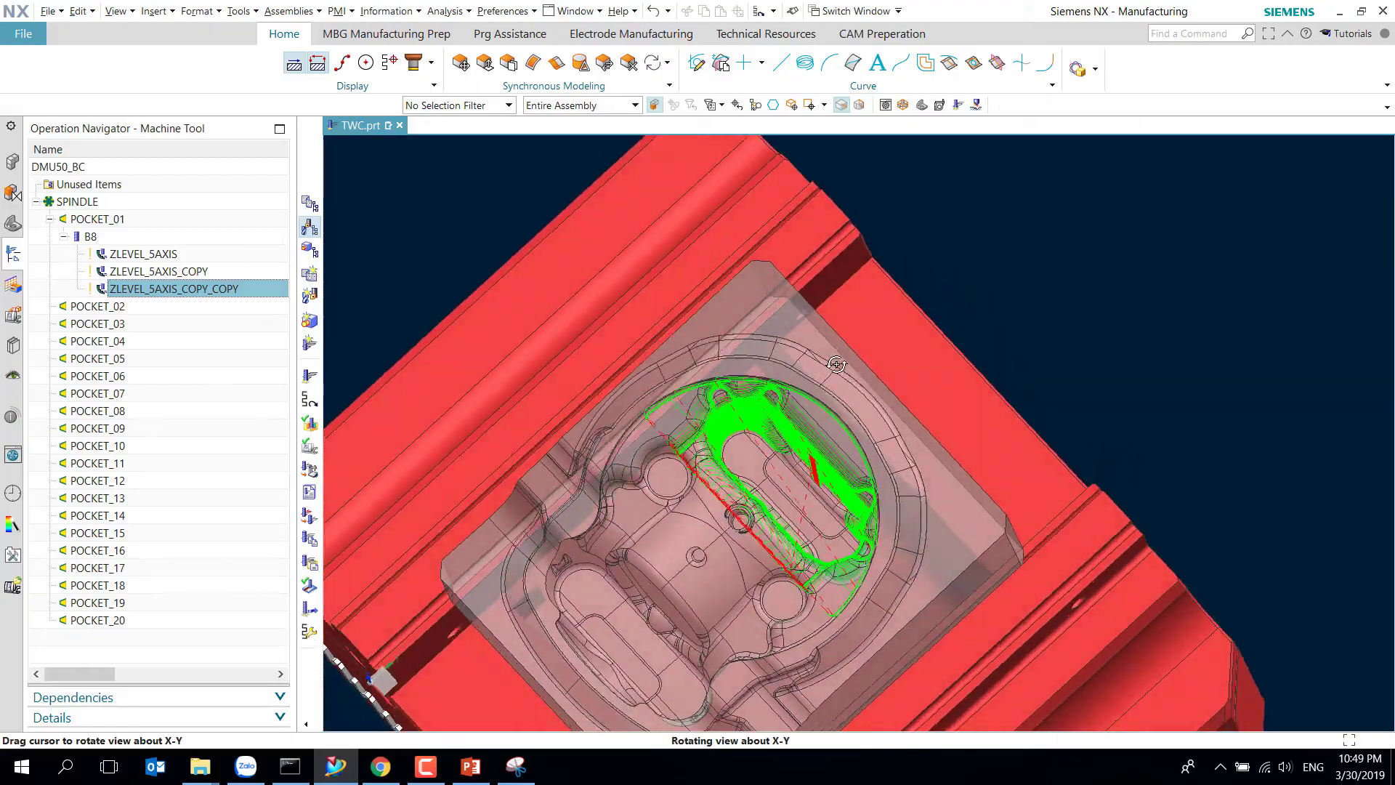